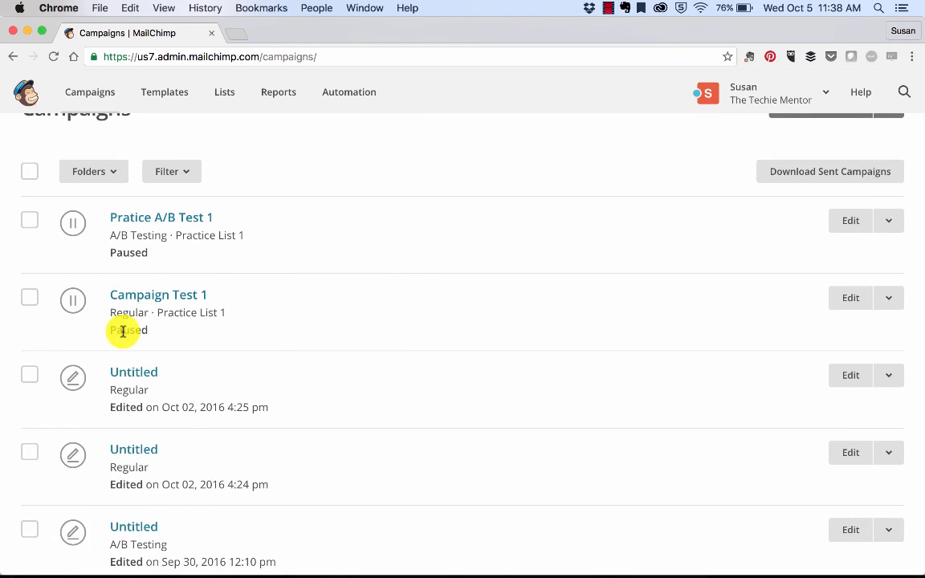
Browse through both pages of the campaigns list to review all existing campaigns
scroll(123, 331, down, 3)
scroll(72, 355, down, 6)
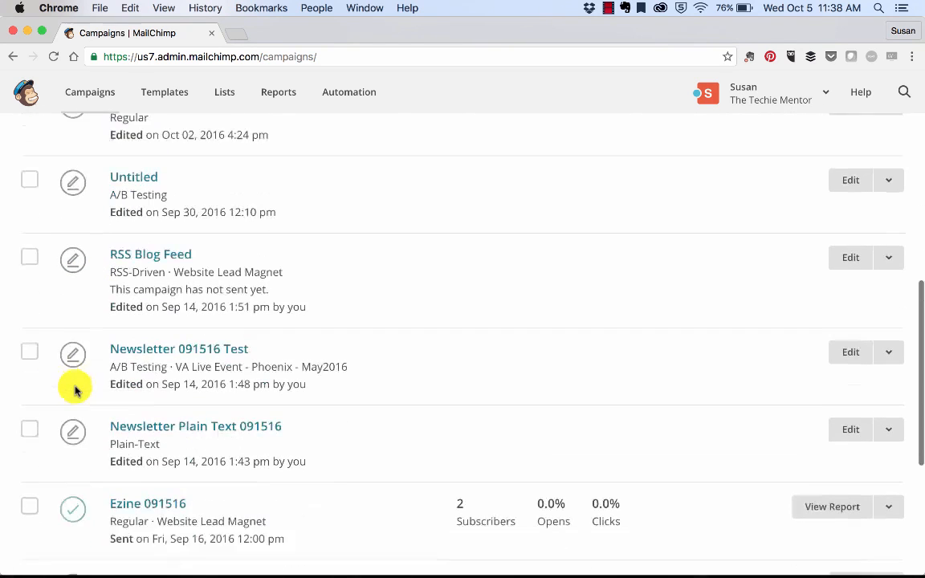
scroll(74, 391, down, 3)
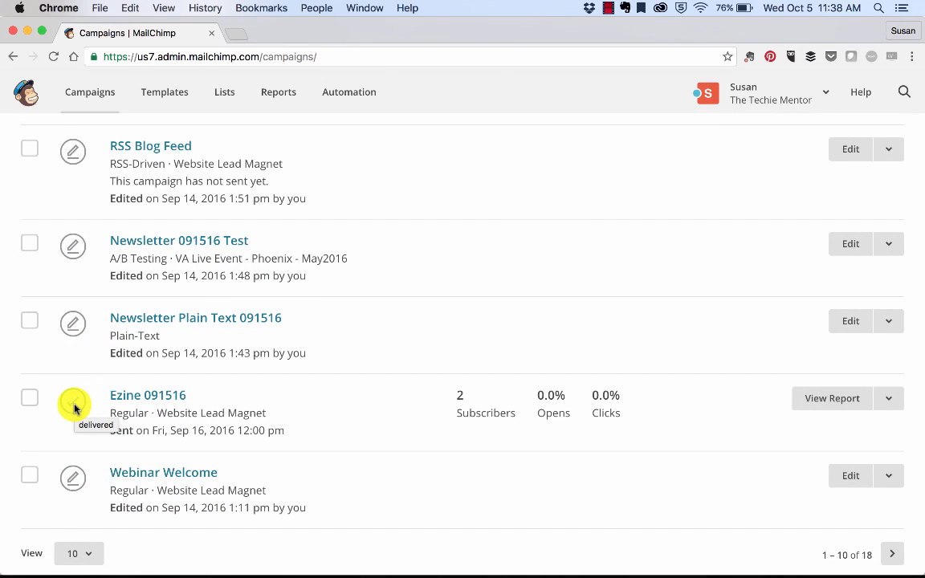
mouse_move(477, 414)
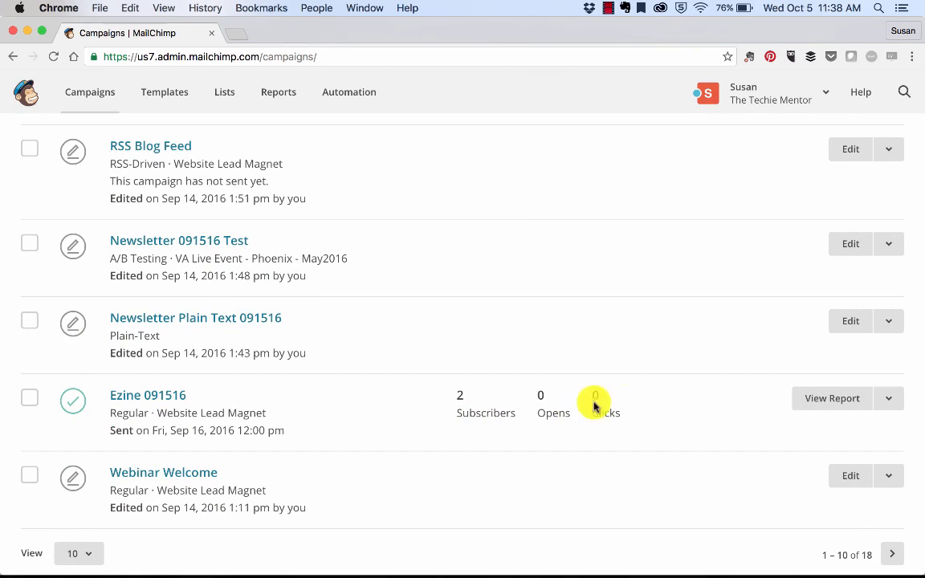
scroll(256, 384, down, 3)
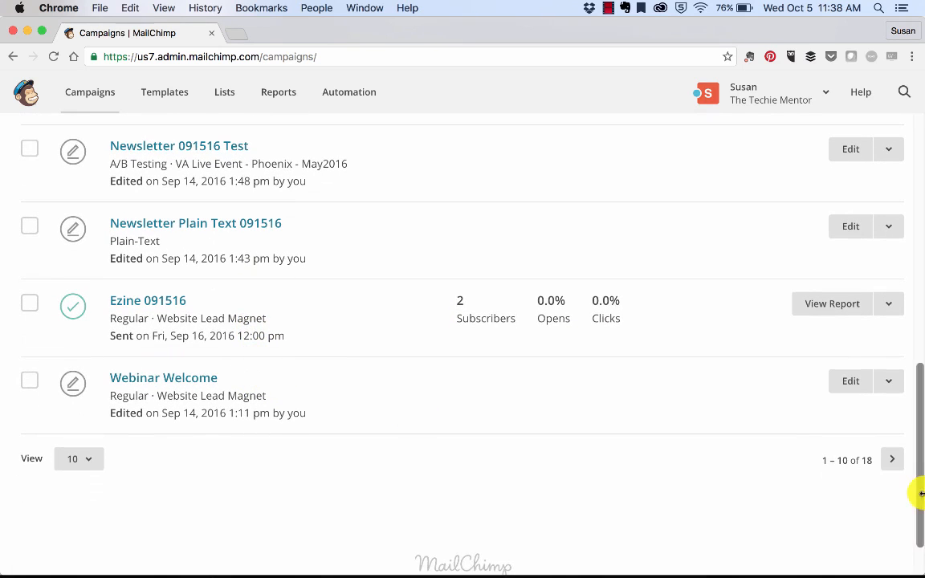
click(891, 466)
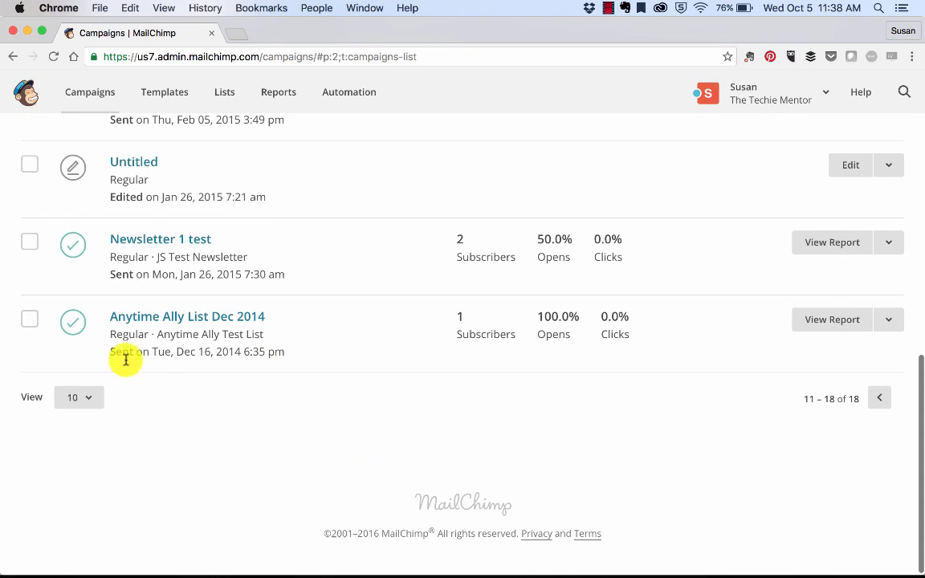
scroll(287, 303, up, 2)
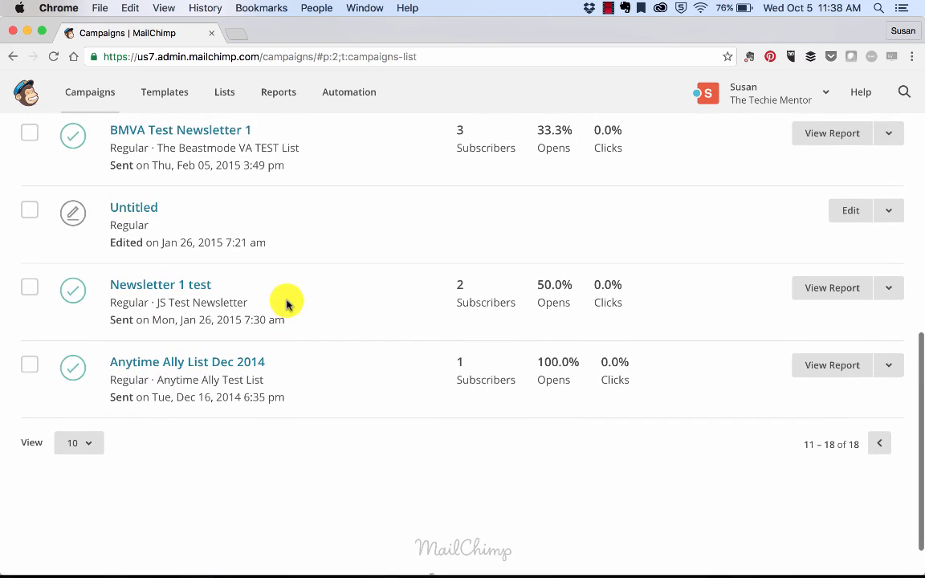
scroll(287, 304, up, 5)
scroll(286, 304, up, 6)
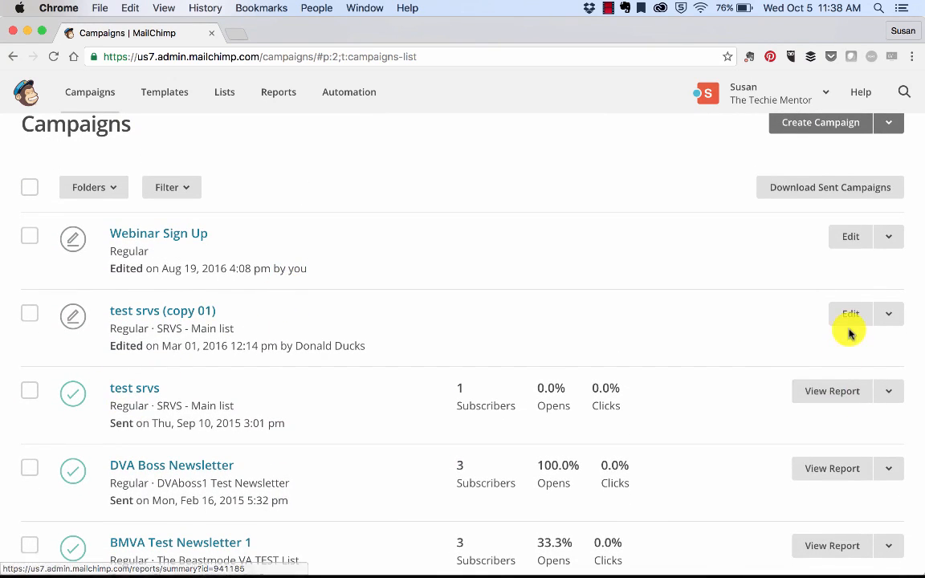
scroll(533, 388, down, 10)
scroll(533, 391, up, 10)
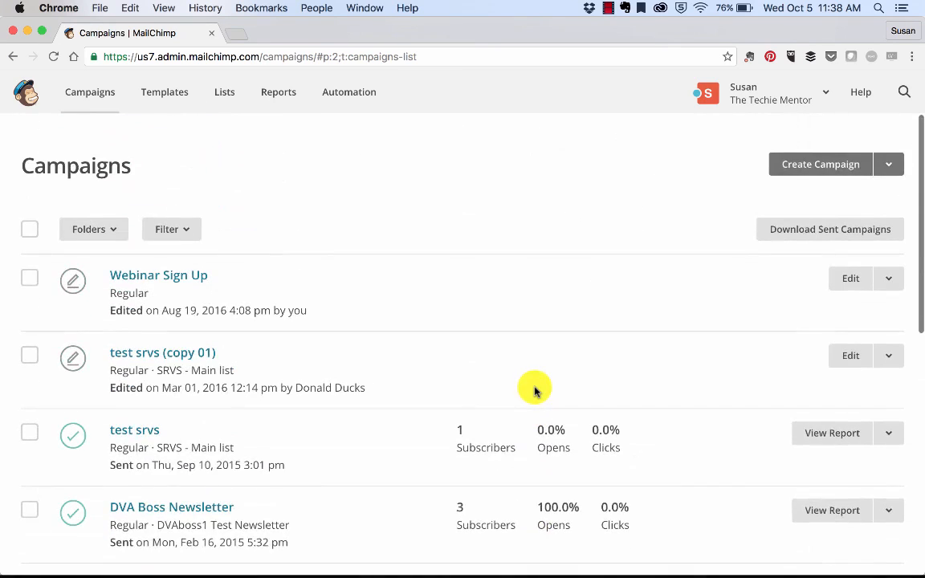
scroll(534, 391, down, 10)
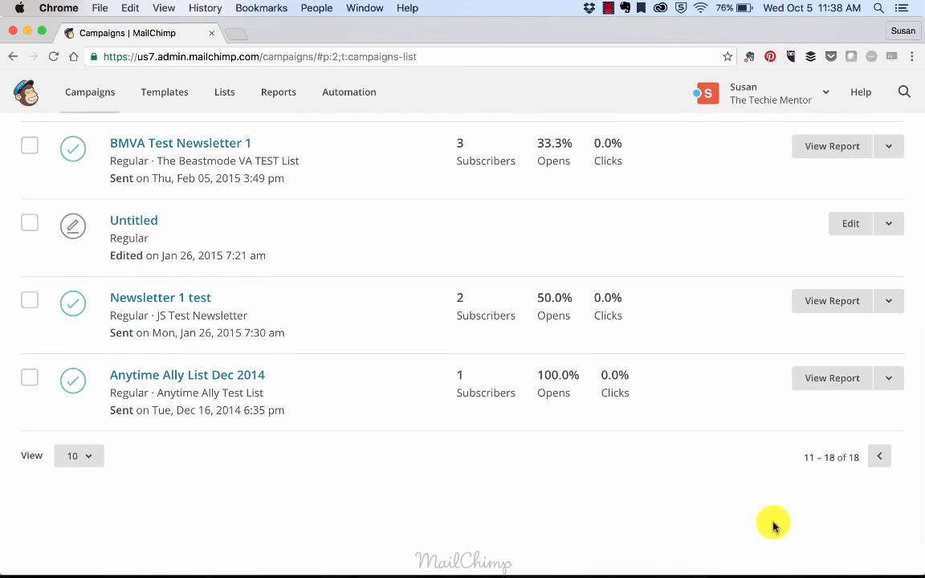
Set the campaigns list to show 25 campaigns per page
click(87, 456)
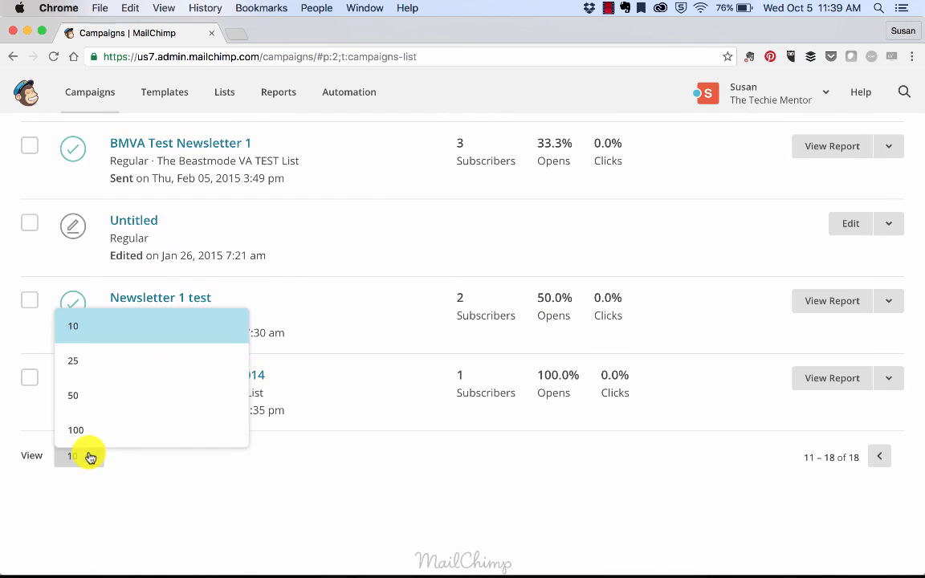
click(79, 360)
scroll(351, 382, up, 10)
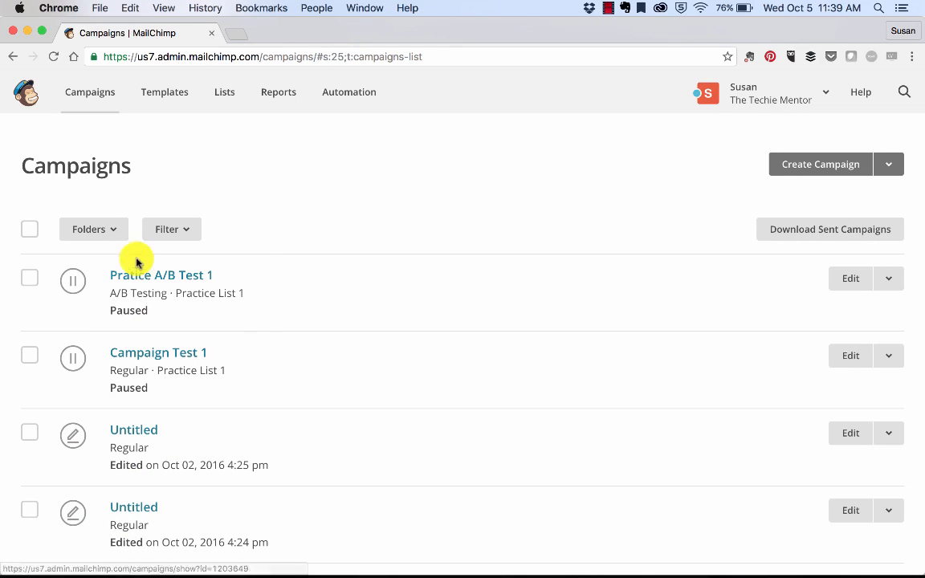
Delete the empty folder named "New Folder" from the campaign folders
click(115, 231)
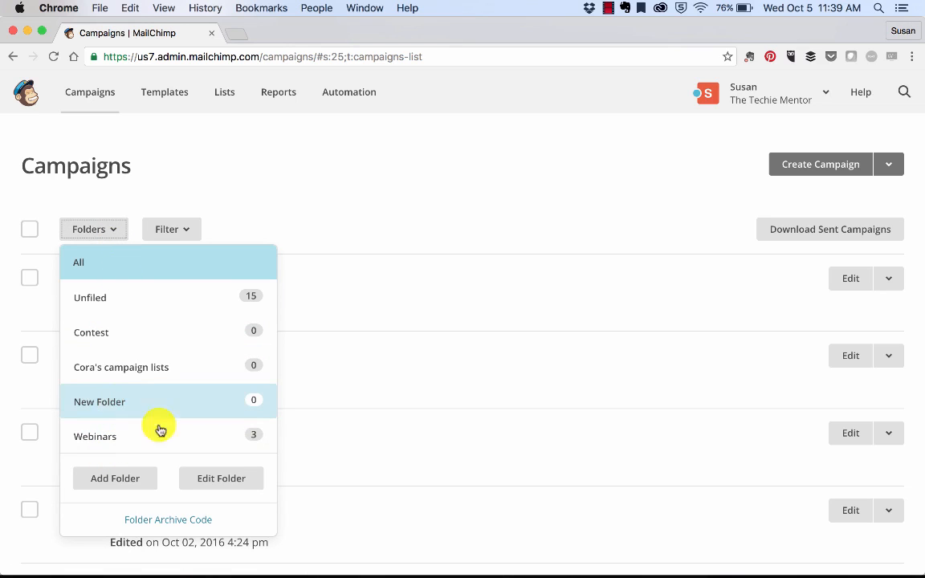
click(239, 480)
click(226, 400)
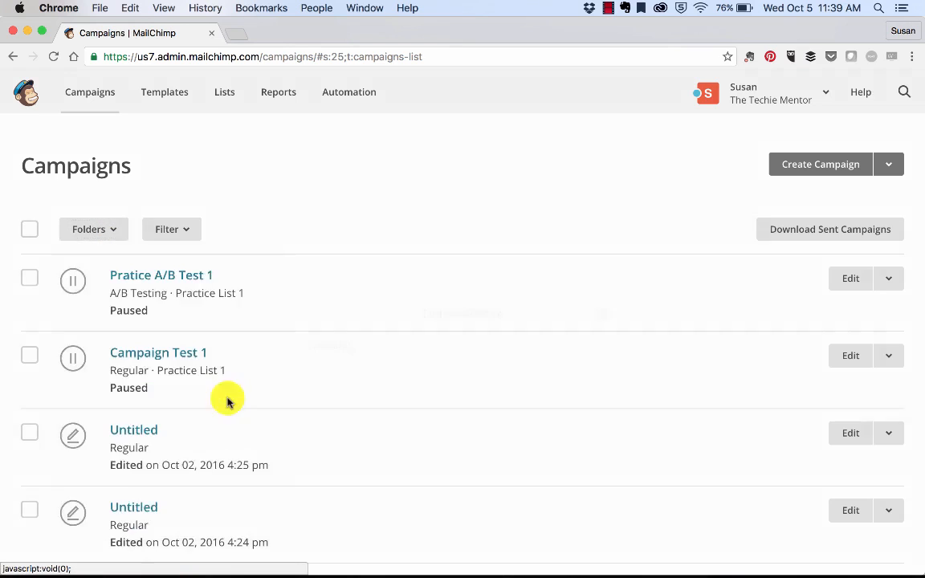
click(268, 386)
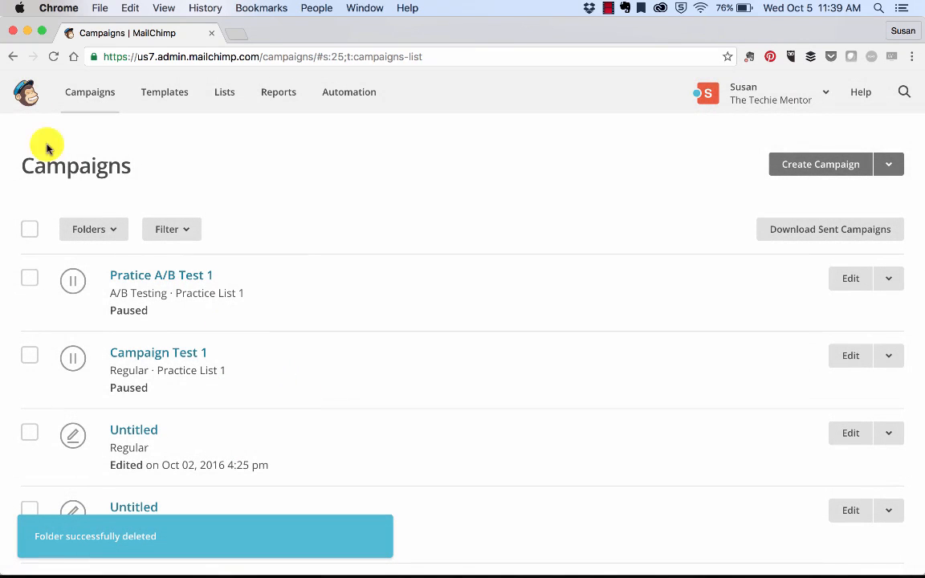
Select the Contest folder, then delete it from the campaign folders
click(113, 232)
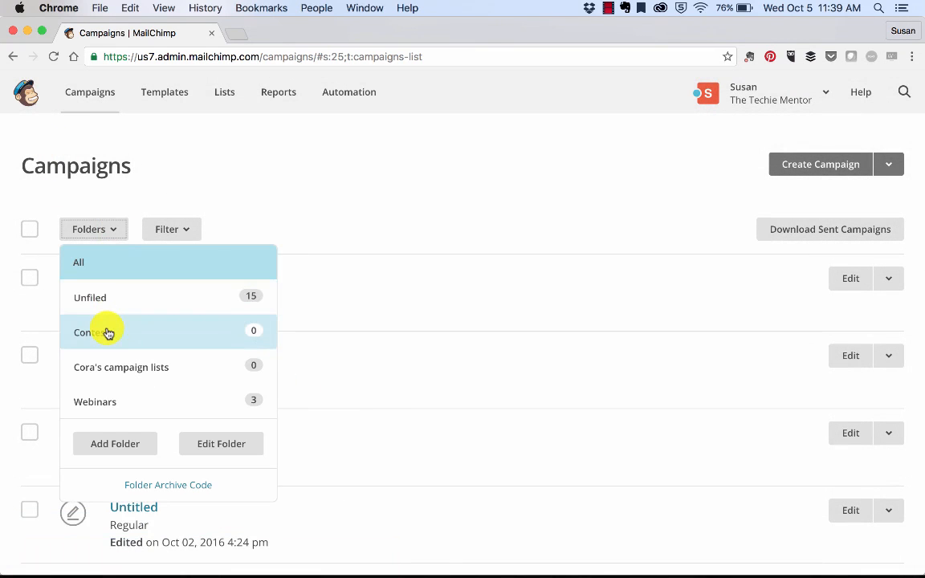
click(108, 333)
click(90, 232)
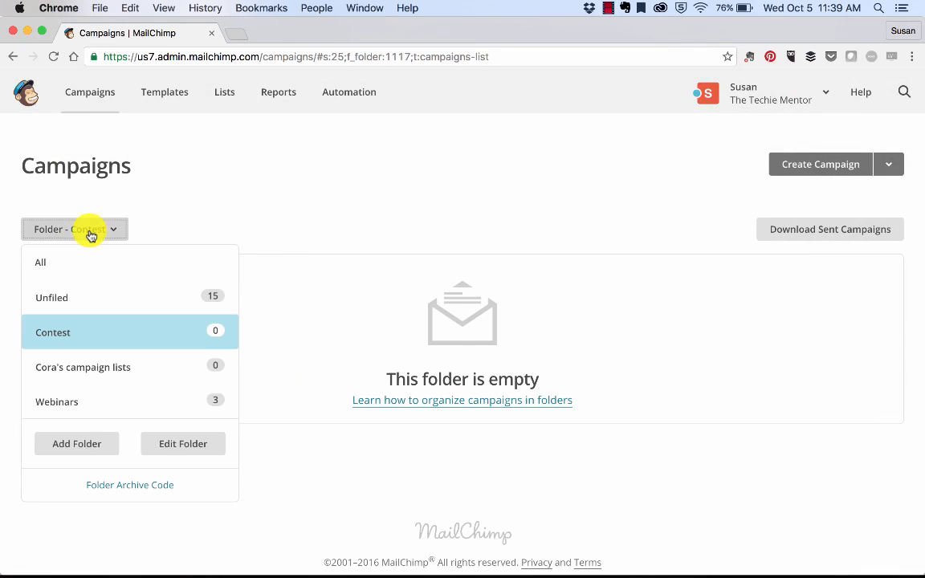
click(187, 444)
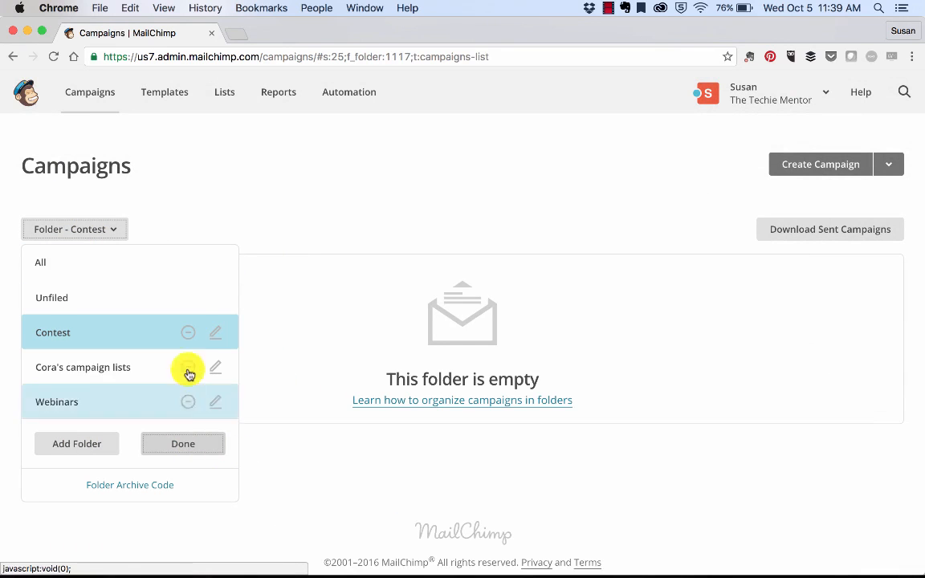
click(190, 330)
click(359, 382)
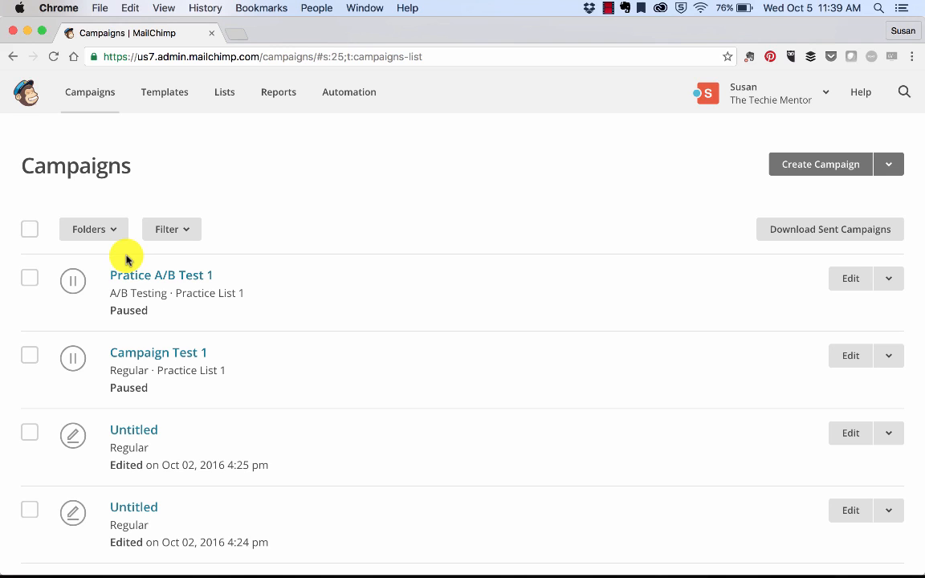
Add a new campaign folder named "Live Events"
click(183, 235)
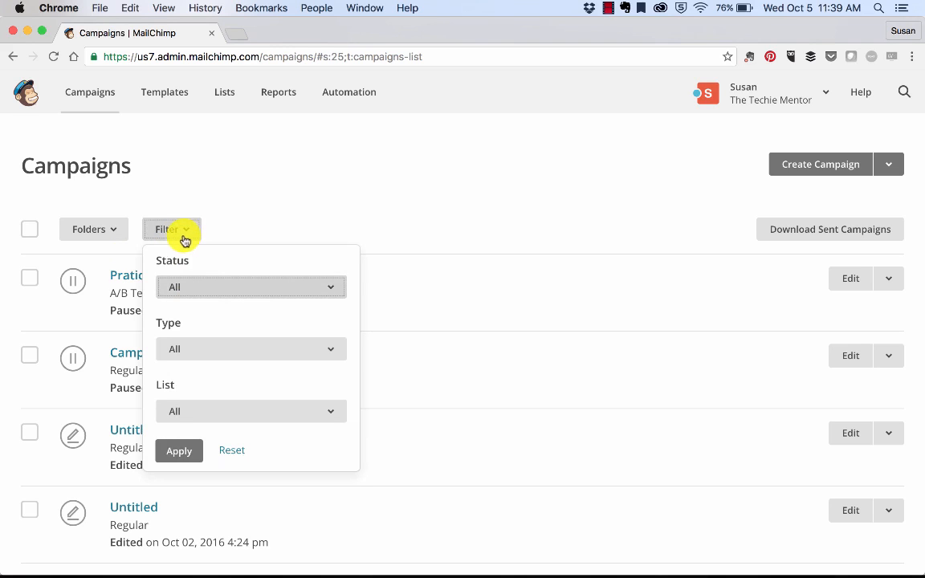
click(113, 233)
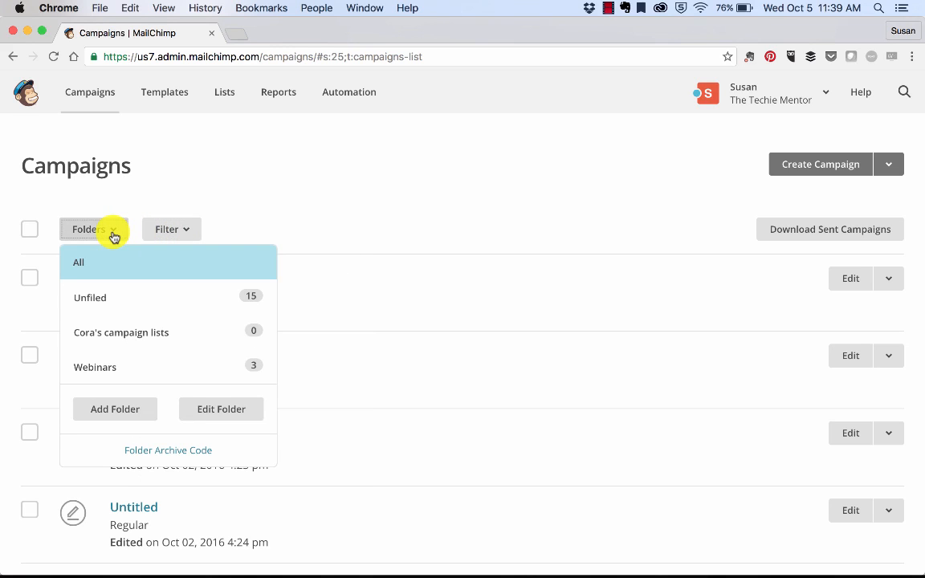
click(112, 411)
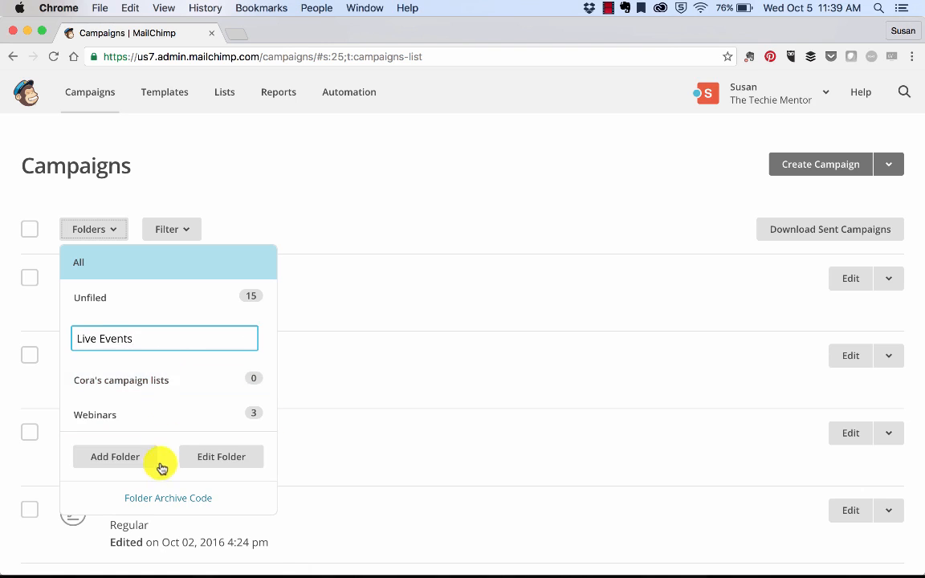
key(Return)
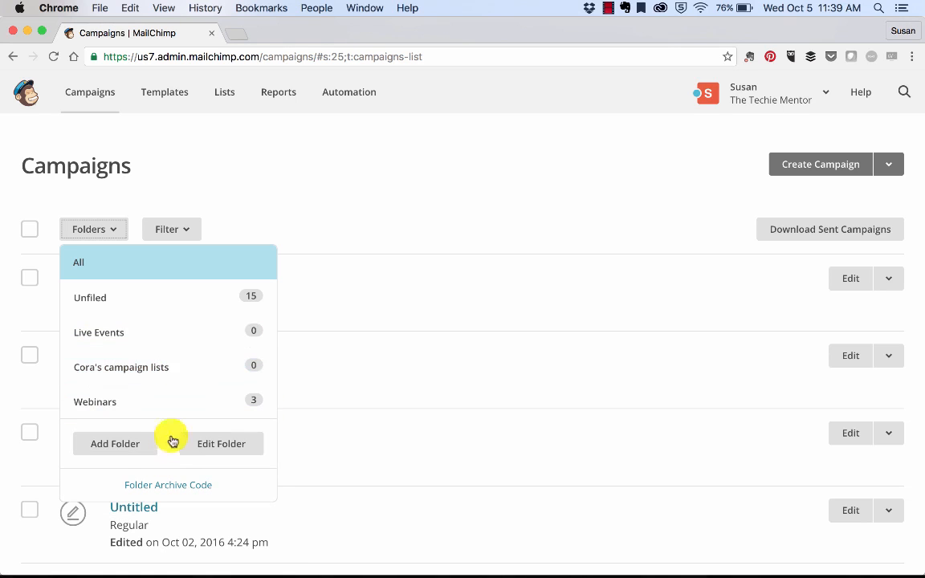
click(322, 454)
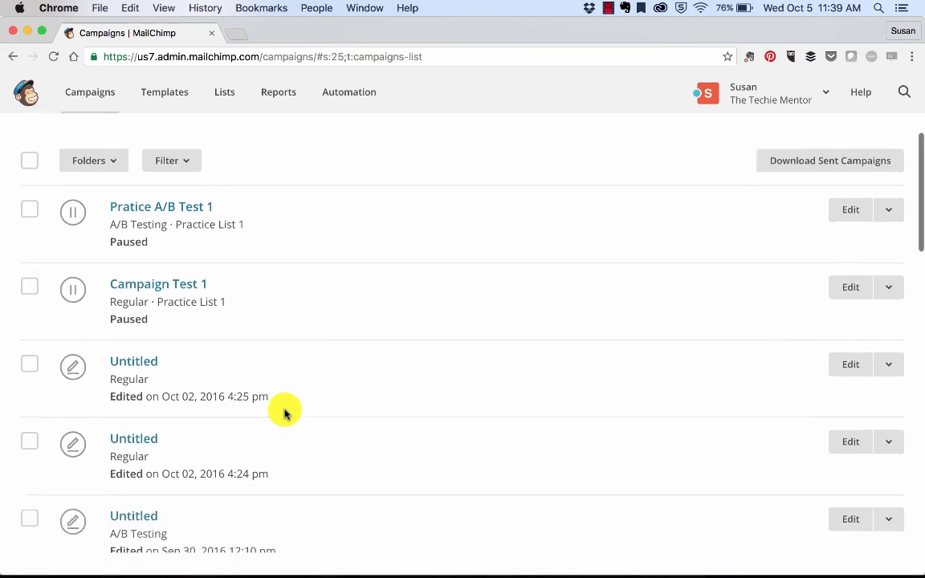
Select the three Untitled campaigns and RSS Blog Feed, and move them to the Live Events folder
scroll(283, 411, down, 10)
scroll(284, 413, up, 5)
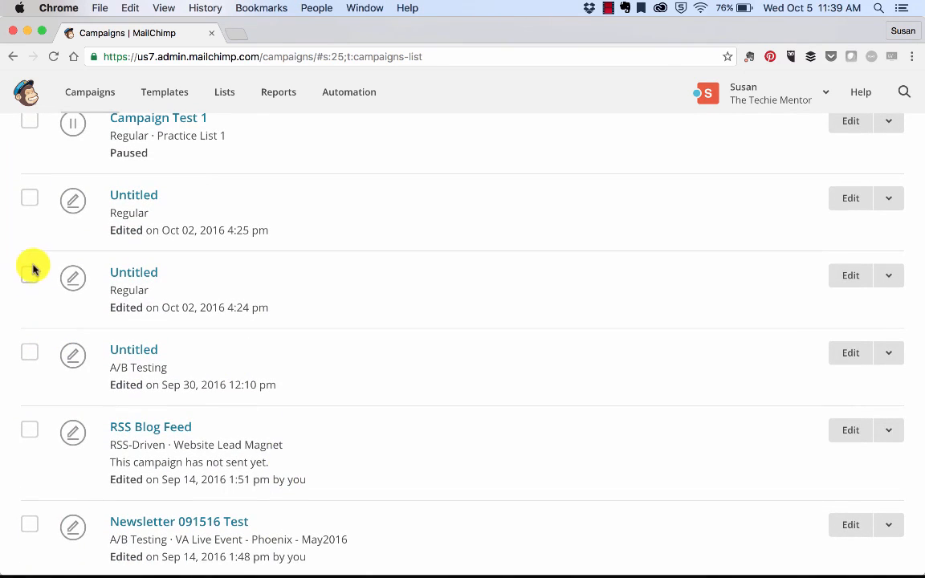
click(30, 276)
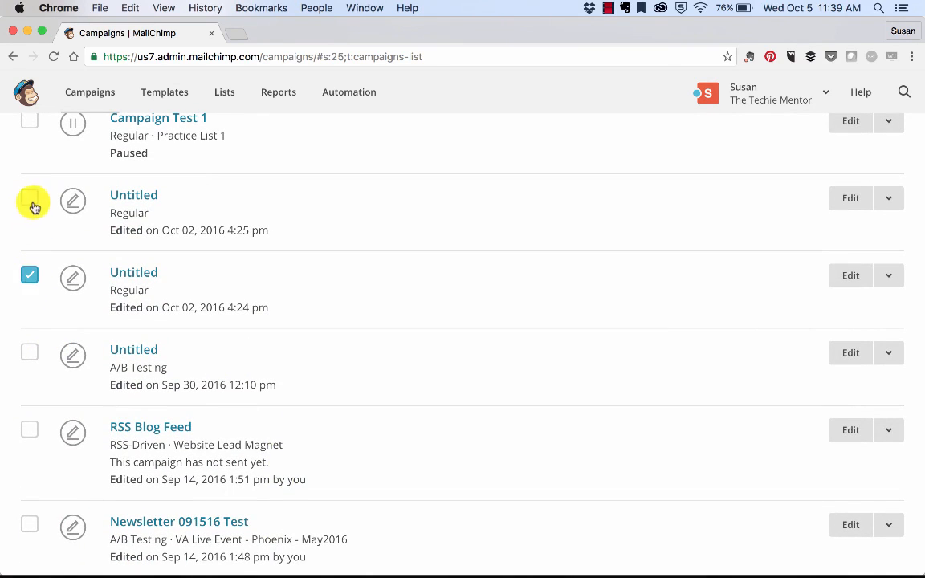
click(30, 199)
click(30, 354)
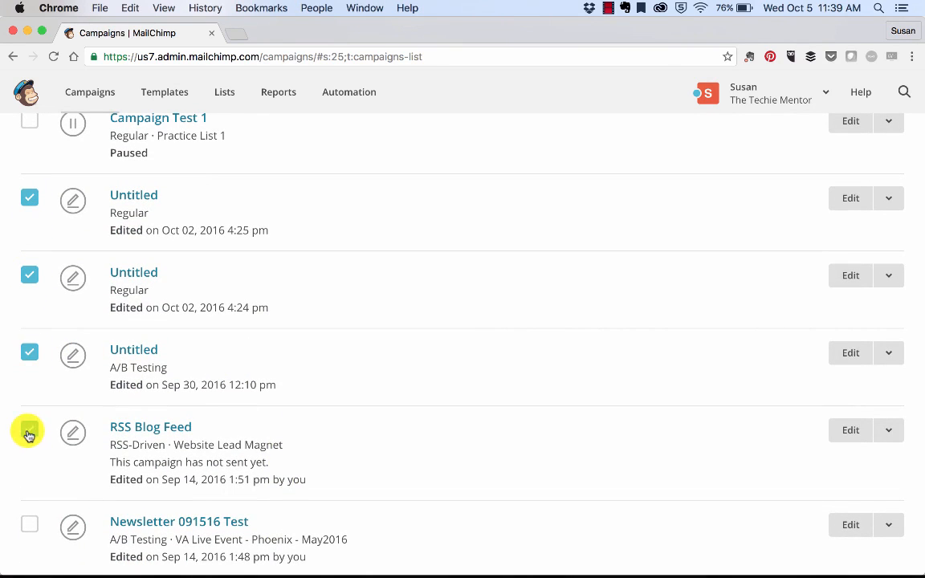
click(29, 434)
scroll(181, 273, up, 5)
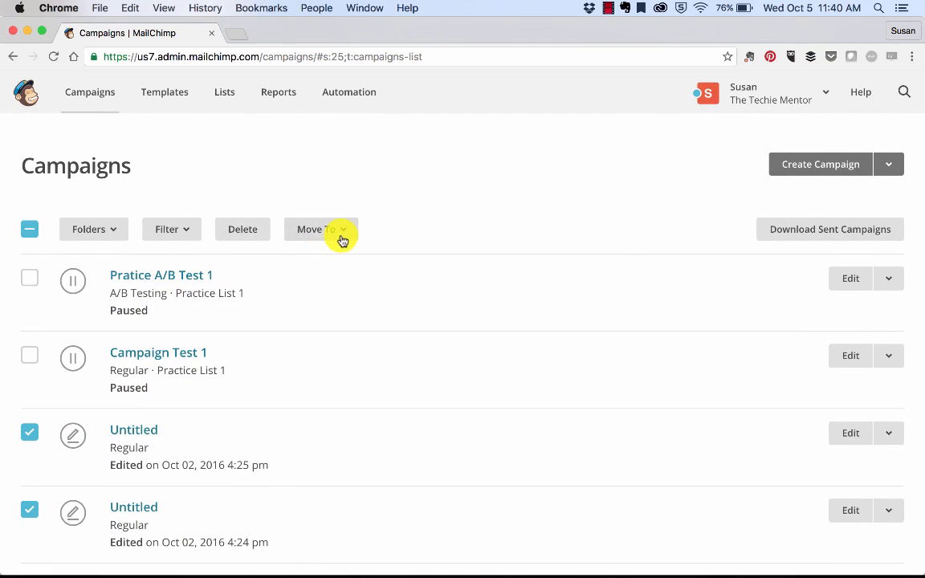
click(342, 239)
click(330, 302)
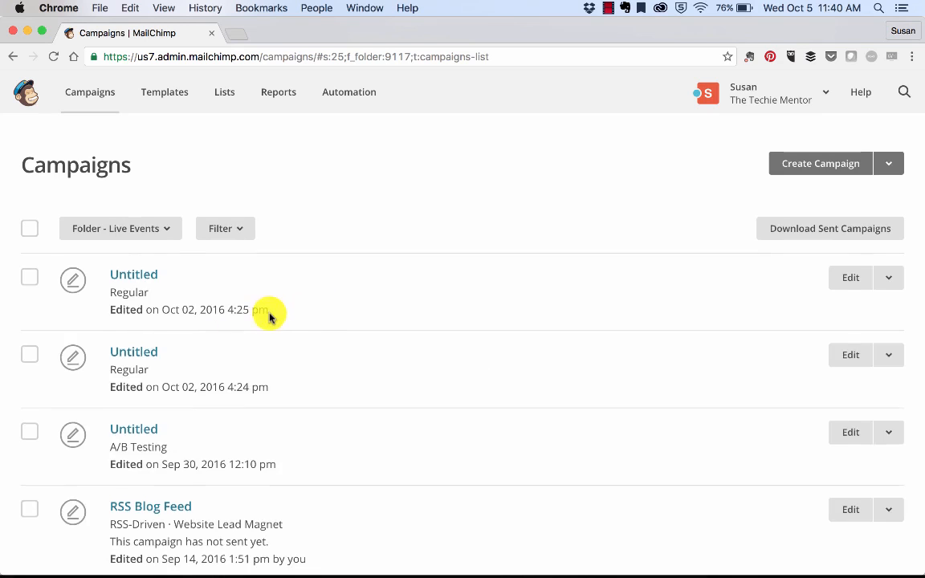
Switch the folder view to Unfiled campaigns and review the list
scroll(269, 315, down, 3)
scroll(189, 269, up, 3)
click(168, 231)
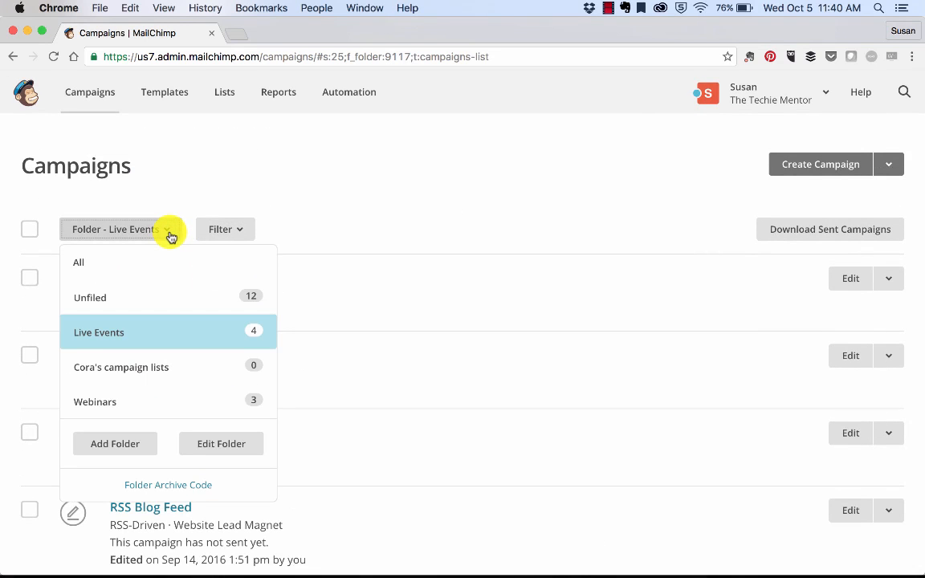
click(149, 296)
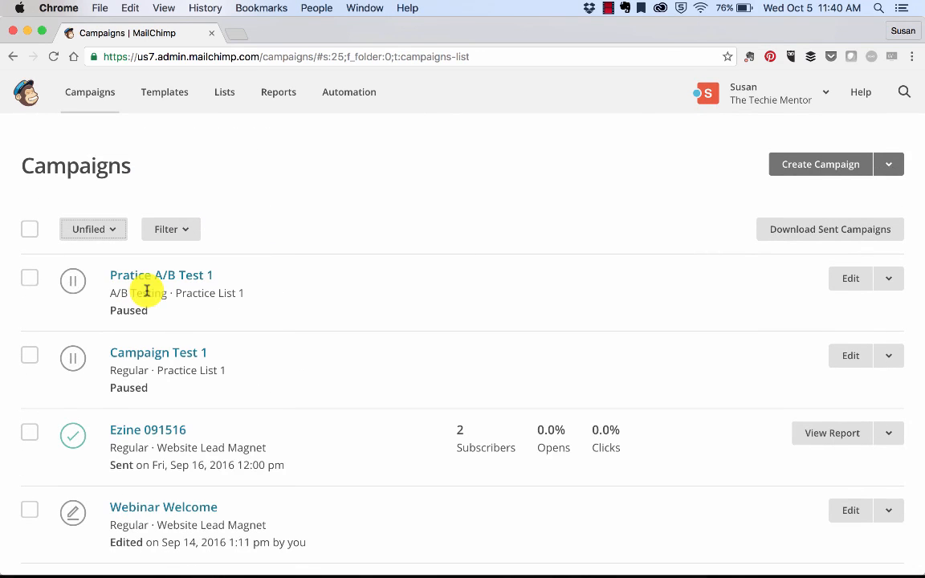
scroll(147, 290, down, 5)
scroll(147, 290, up, 5)
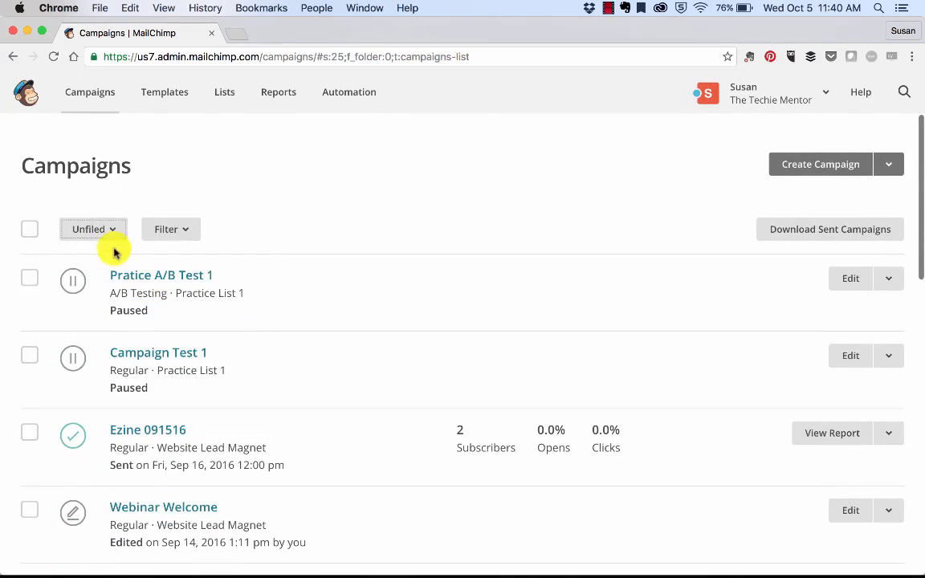
Switch the folder view to Live Events and review its campaigns
click(112, 229)
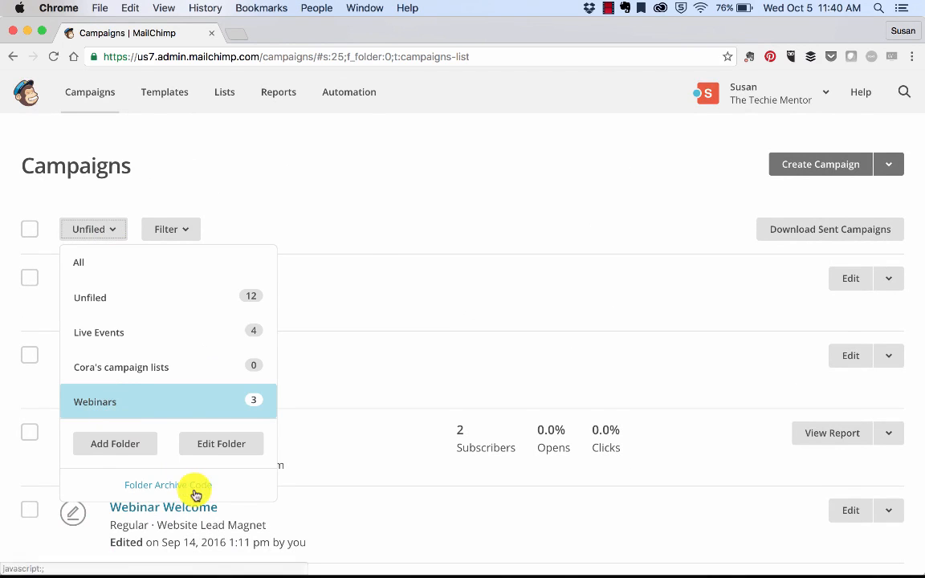
click(411, 328)
click(112, 230)
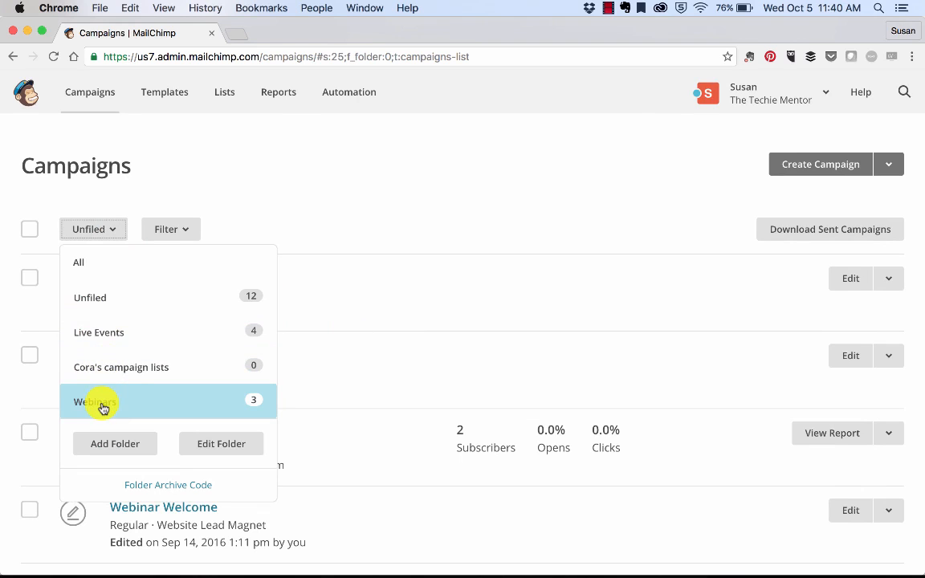
click(103, 341)
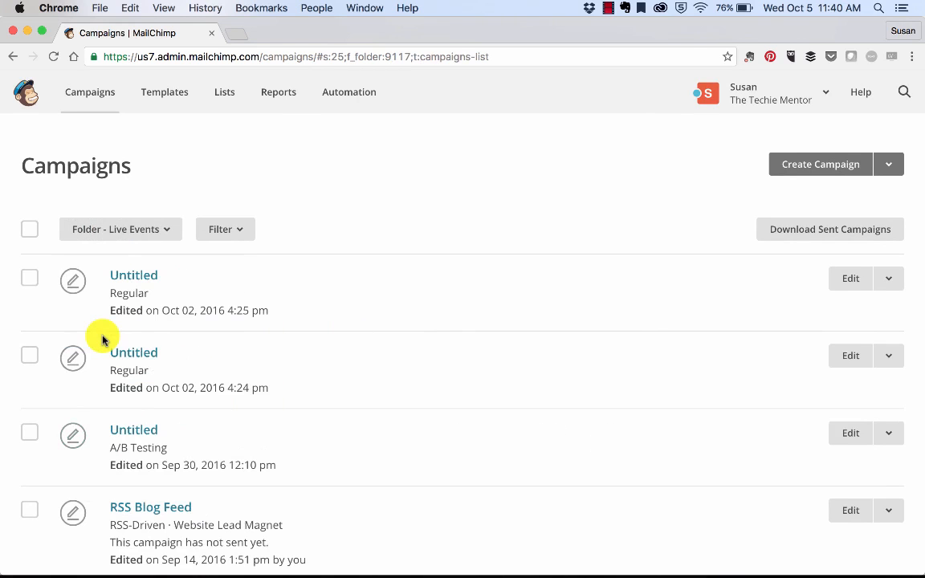
scroll(270, 343, down, 3)
scroll(269, 341, up, 3)
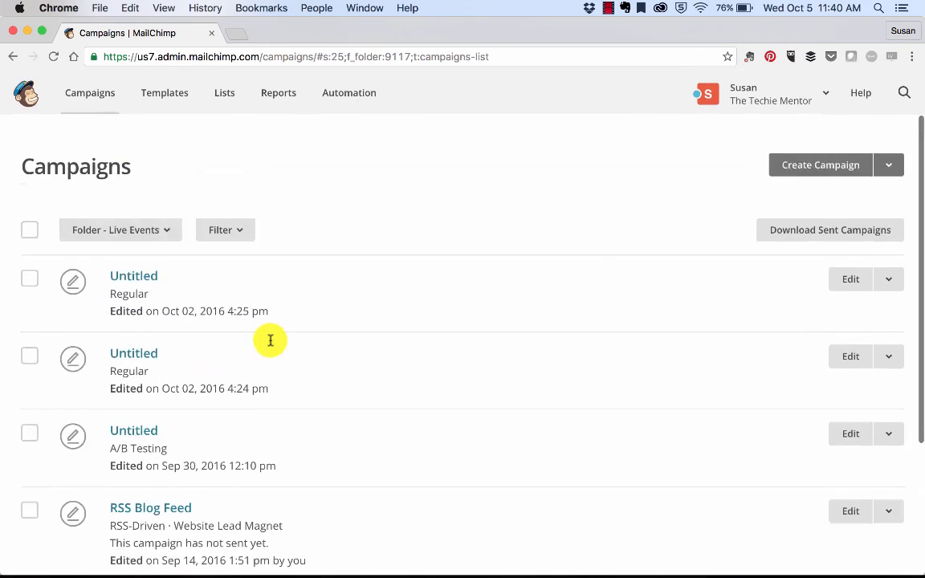
Switch the folder view back to all campaigns
click(152, 232)
click(106, 266)
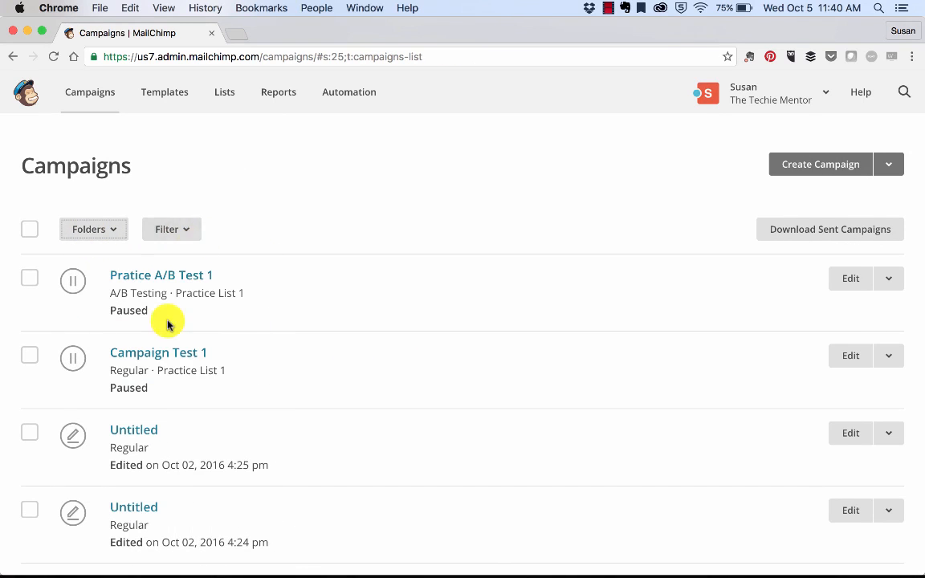
scroll(166, 322, down, 5)
scroll(168, 323, up, 3)
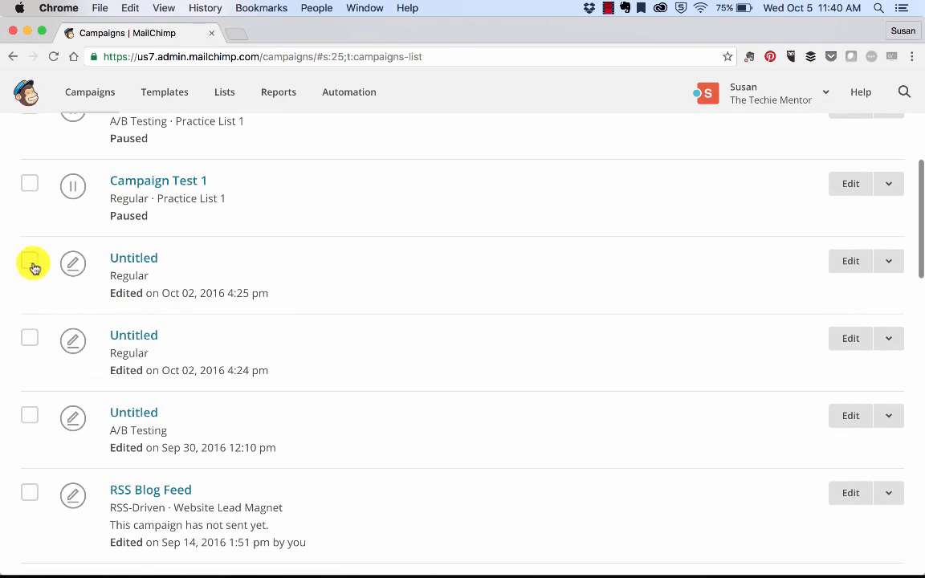
Delete the two Regular Untitled campaigns edited on Oct 02, 2016, confirming with DELETE
click(29, 262)
scroll(30, 343, up, 4)
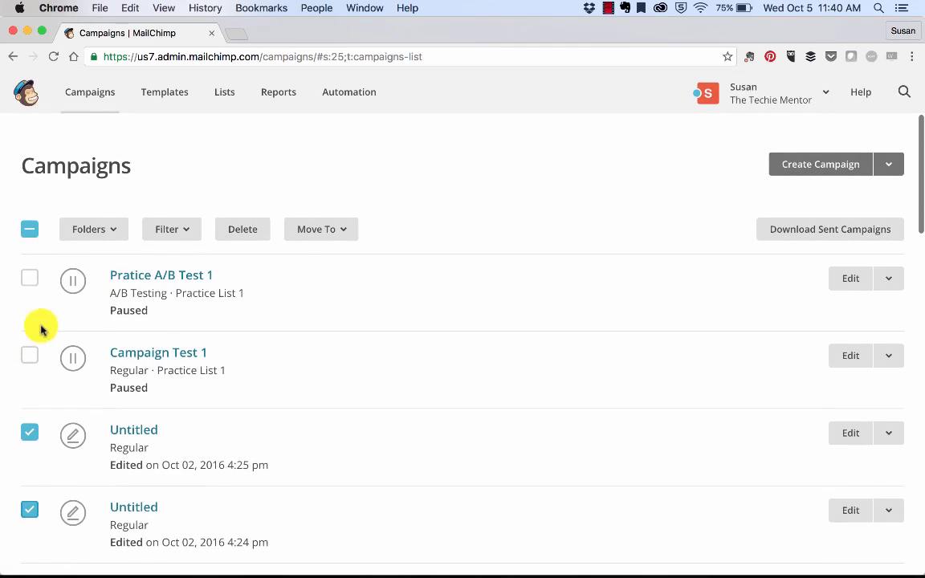
click(239, 231)
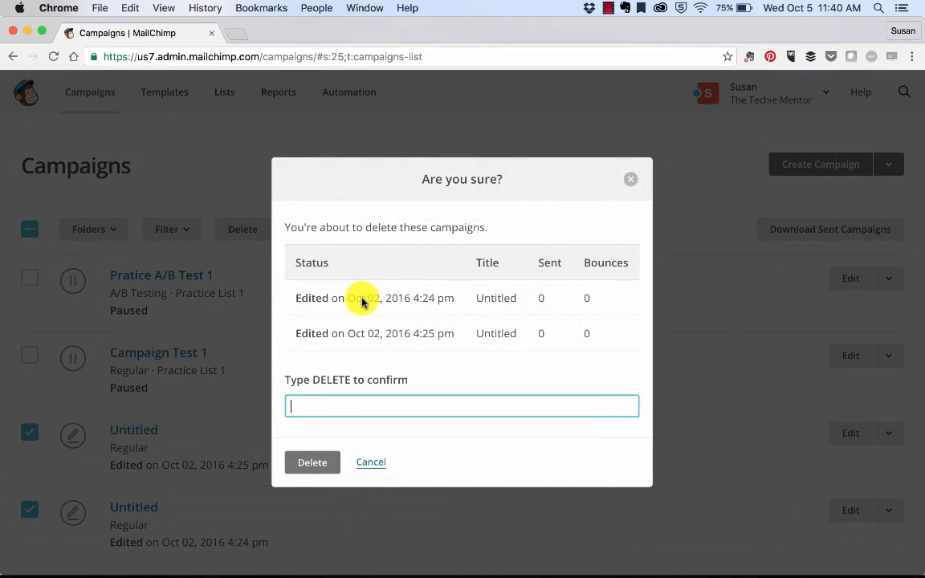
text(DELETE)
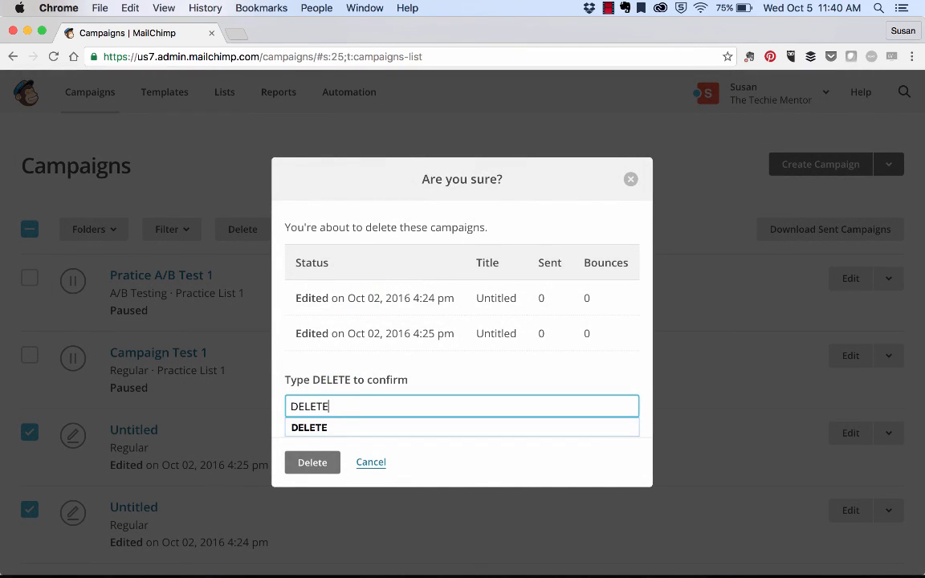
click(312, 466)
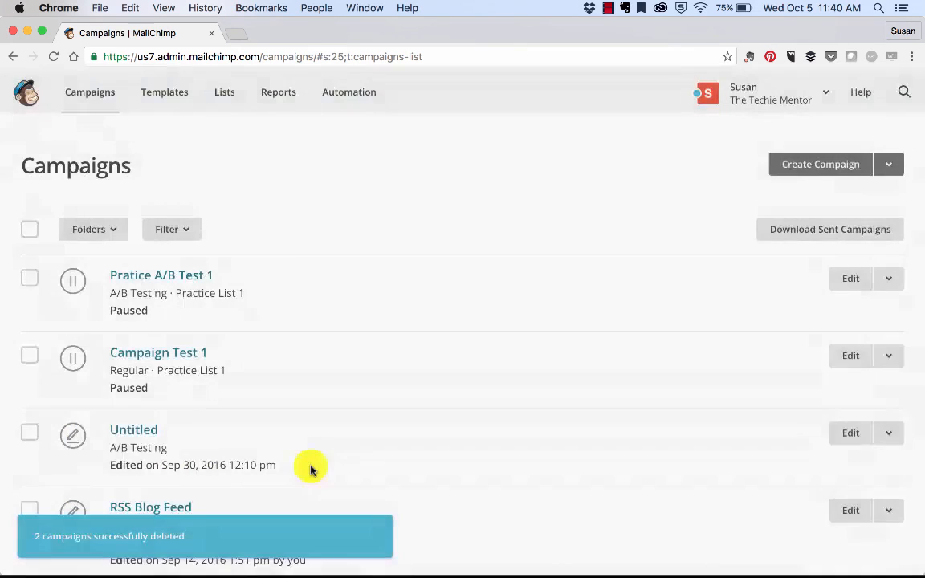
Delete the Untitled A/B Testing campaign, confirming with DELETE
scroll(311, 471, down, 4)
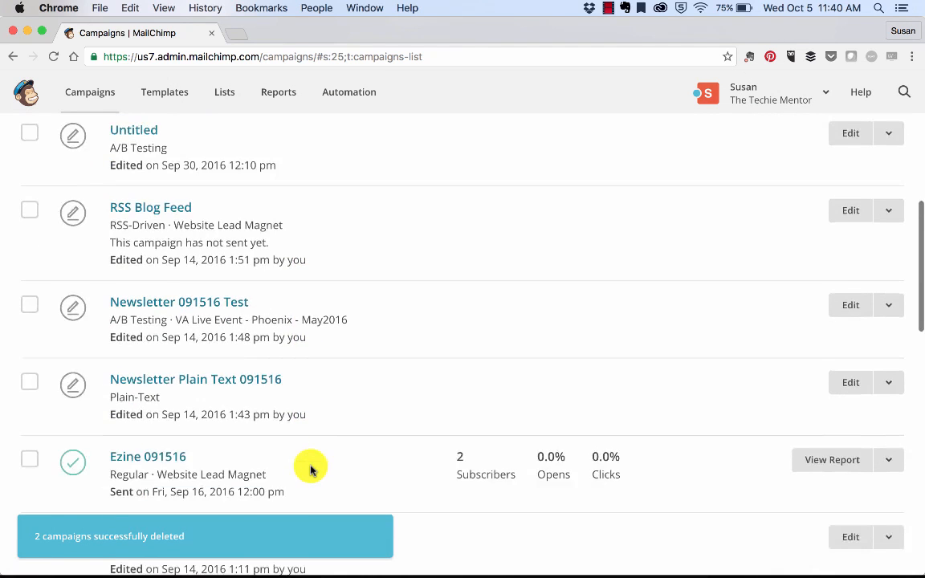
scroll(151, 355, up, 2)
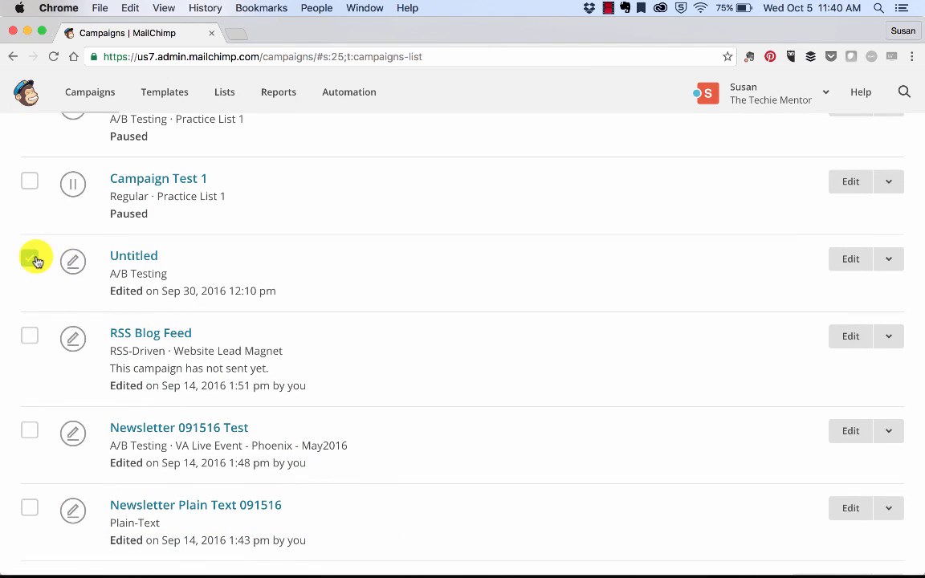
scroll(32, 258, up, 5)
click(239, 229)
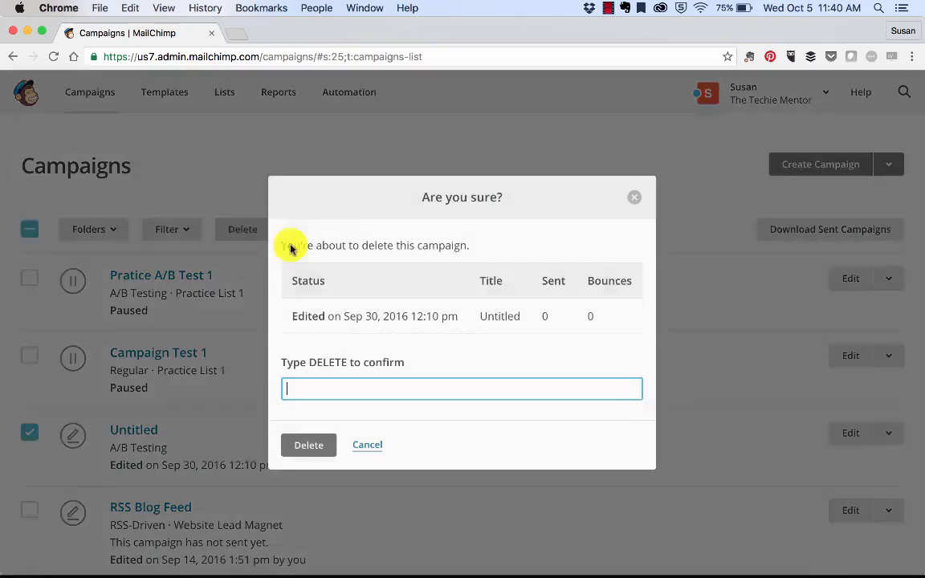
text(DELETE)
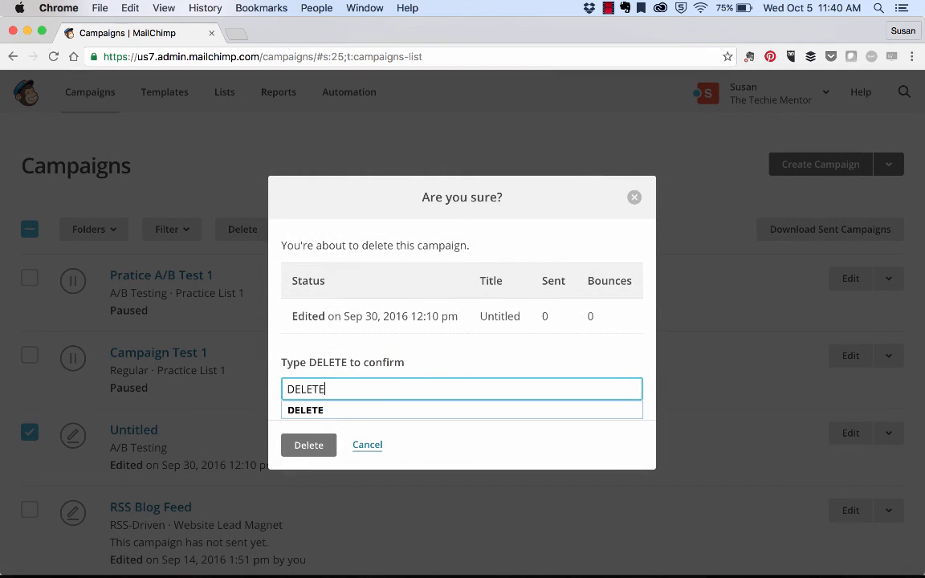
click(306, 444)
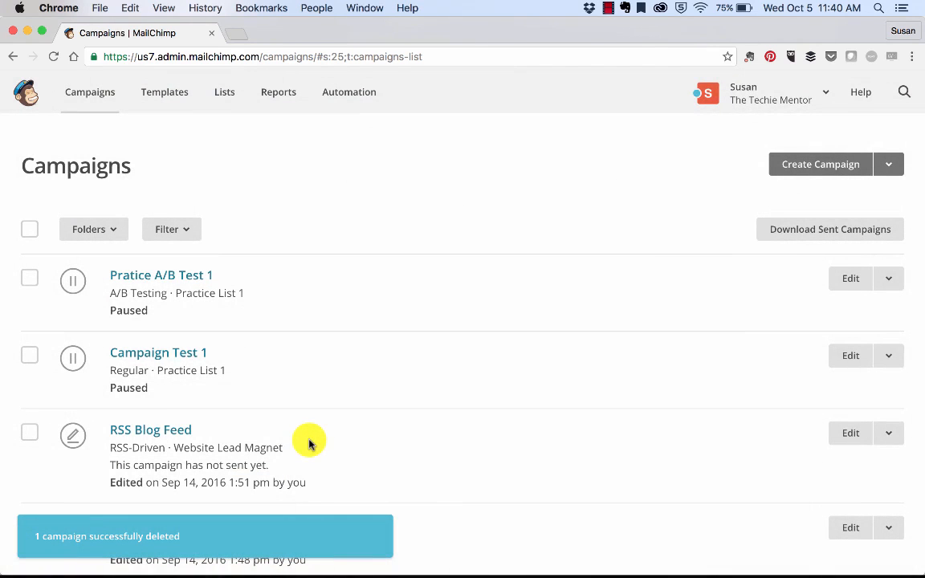
Filter the campaign list by status Sent and review the sent campaigns
scroll(364, 394, down, 1)
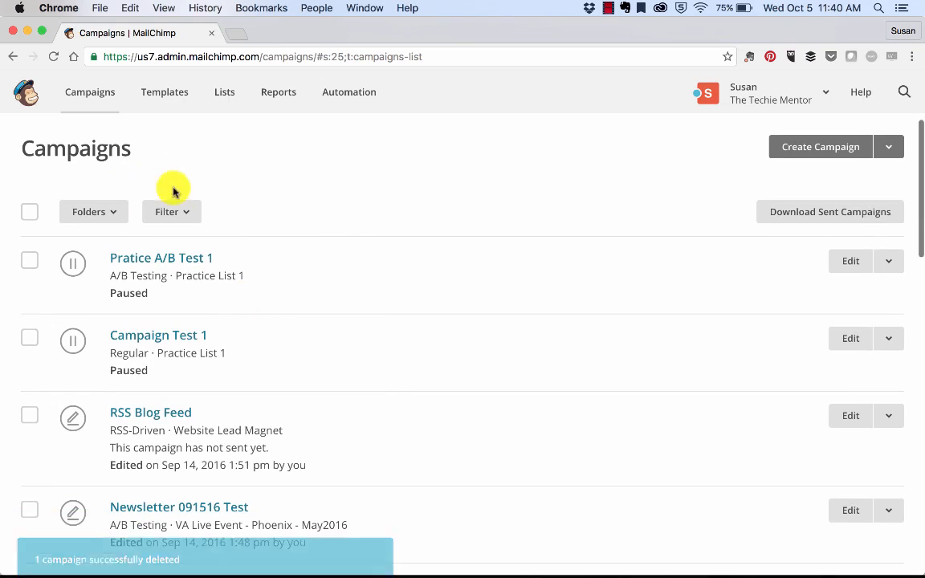
click(184, 218)
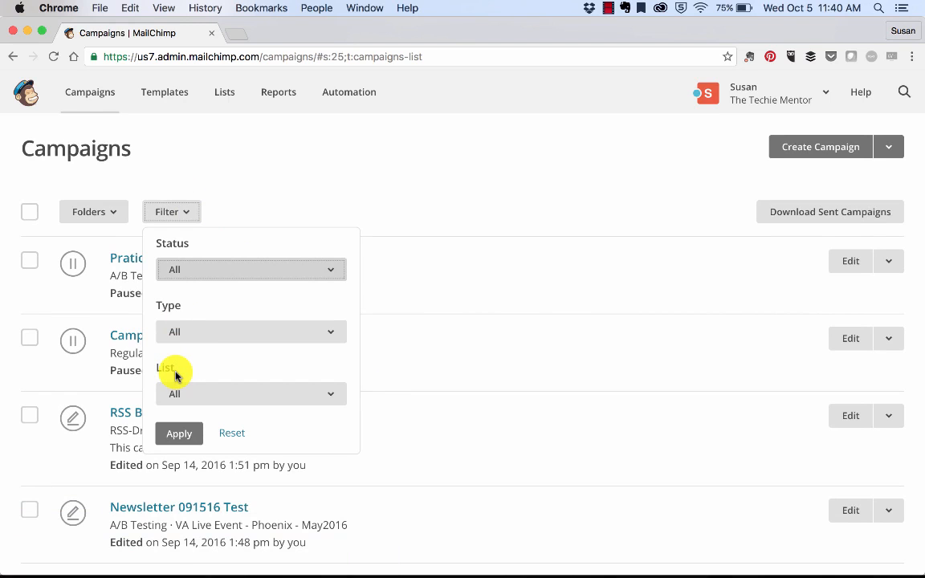
click(242, 277)
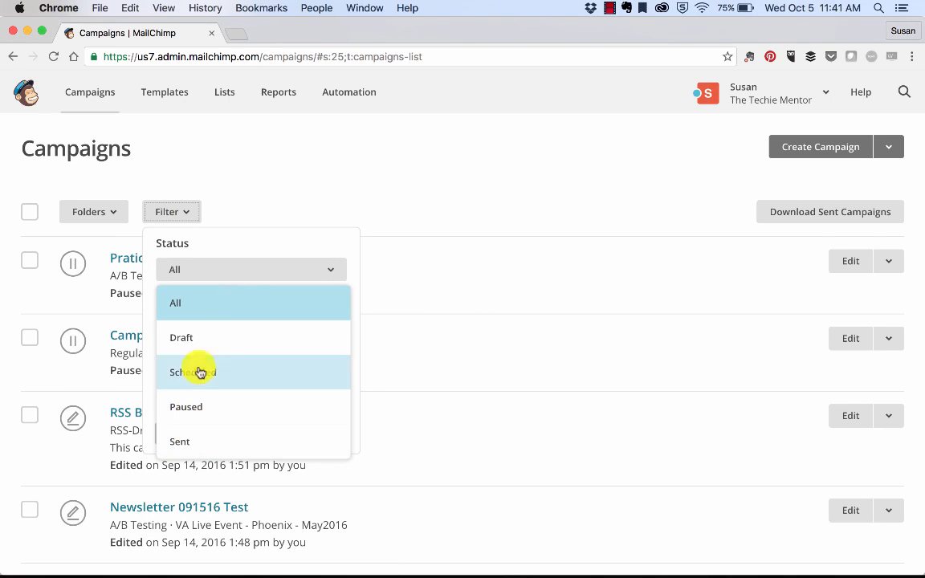
click(191, 434)
click(190, 434)
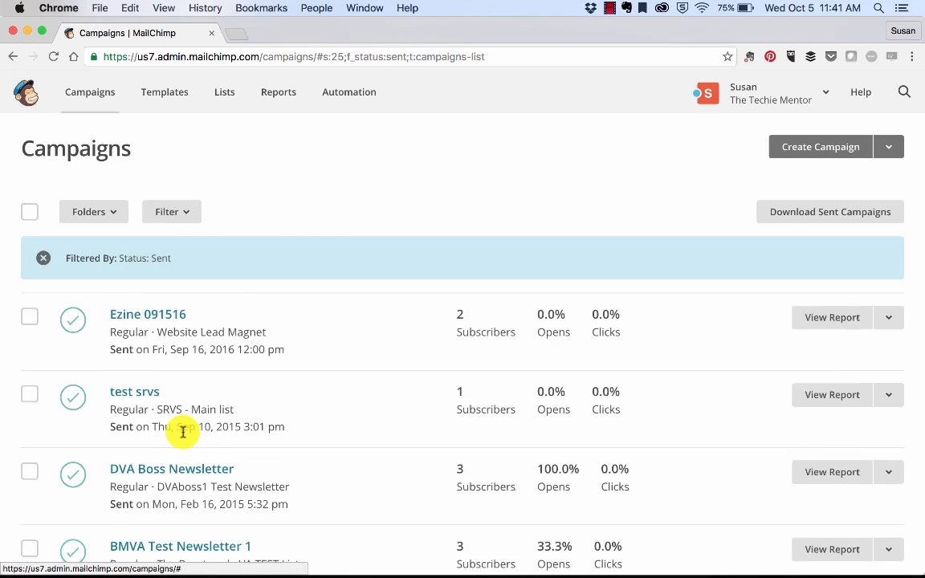
scroll(183, 432, down, 5)
scroll(183, 432, up, 4)
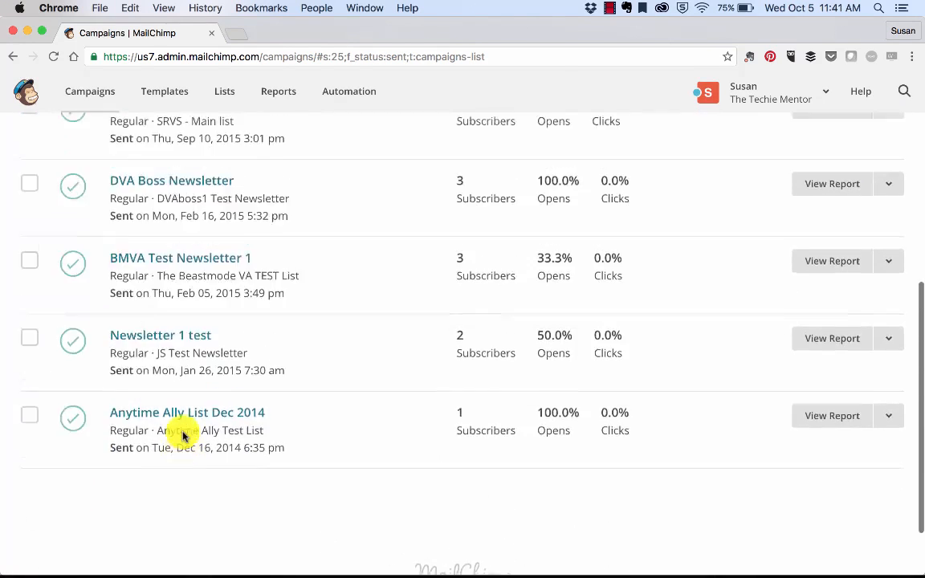
scroll(177, 417, down, 1)
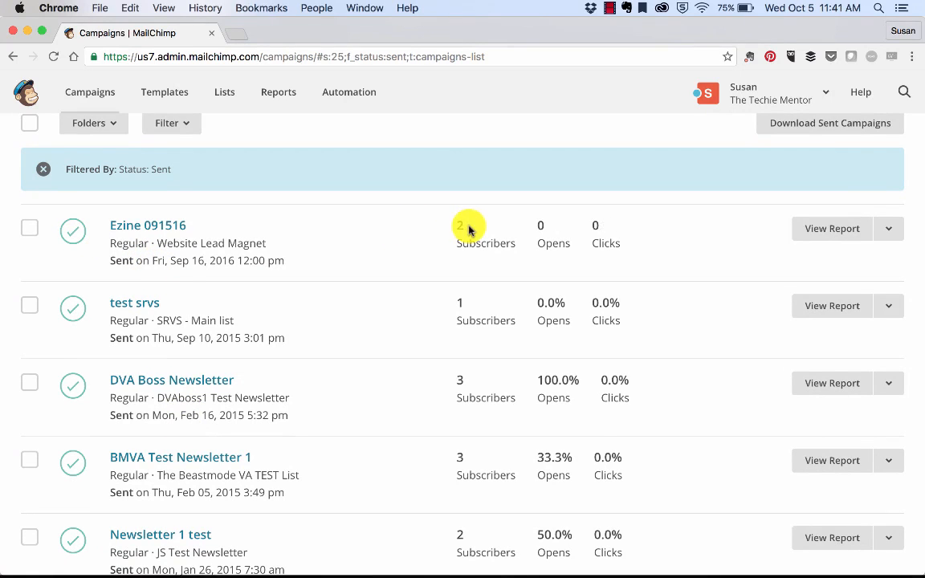
scroll(386, 395, up, 3)
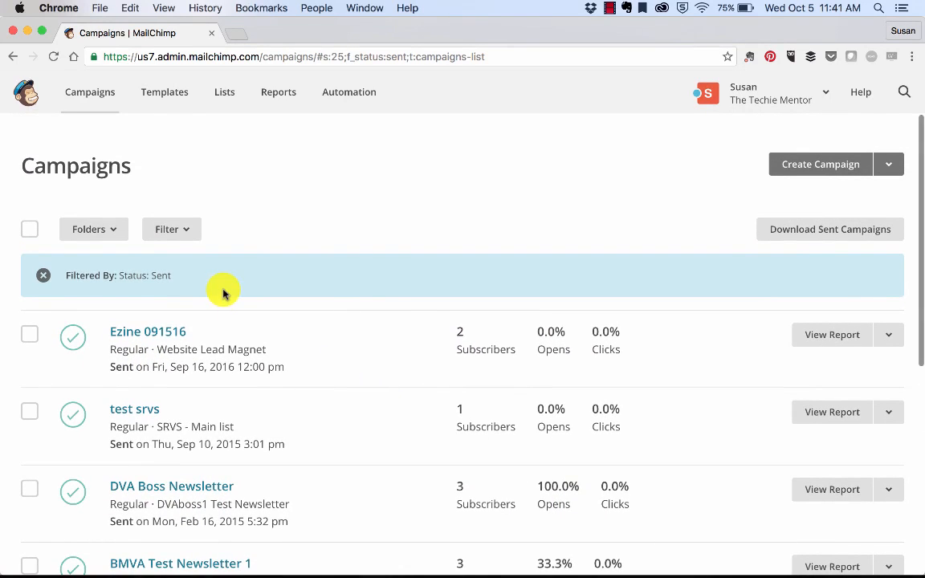
Reset the filter, filter by status Scheduled, and clear the filter
click(173, 232)
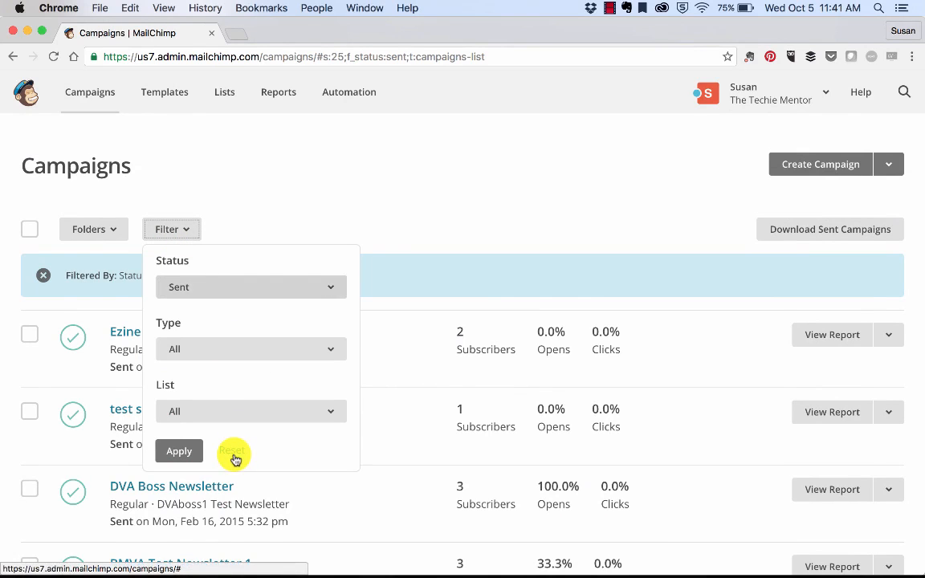
click(232, 452)
click(210, 291)
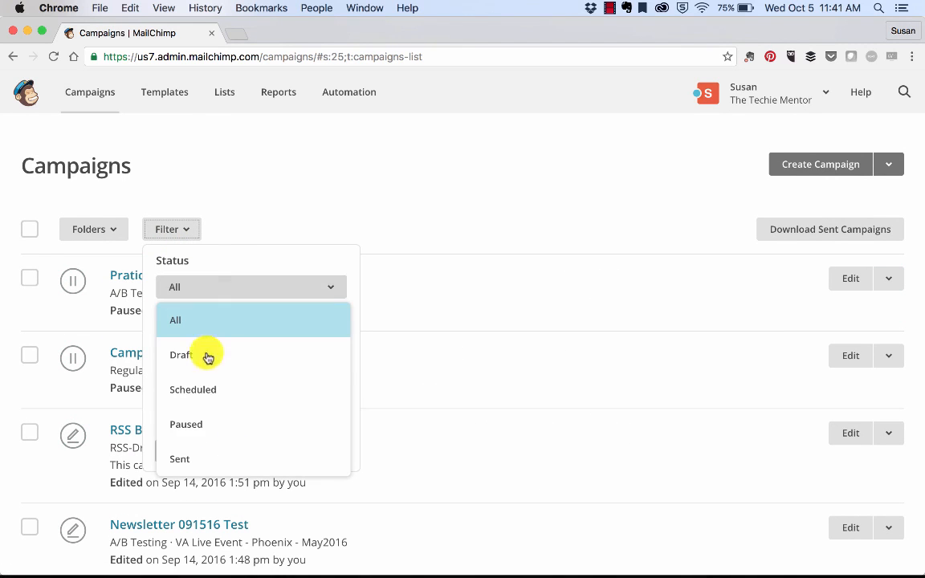
click(196, 392)
click(173, 451)
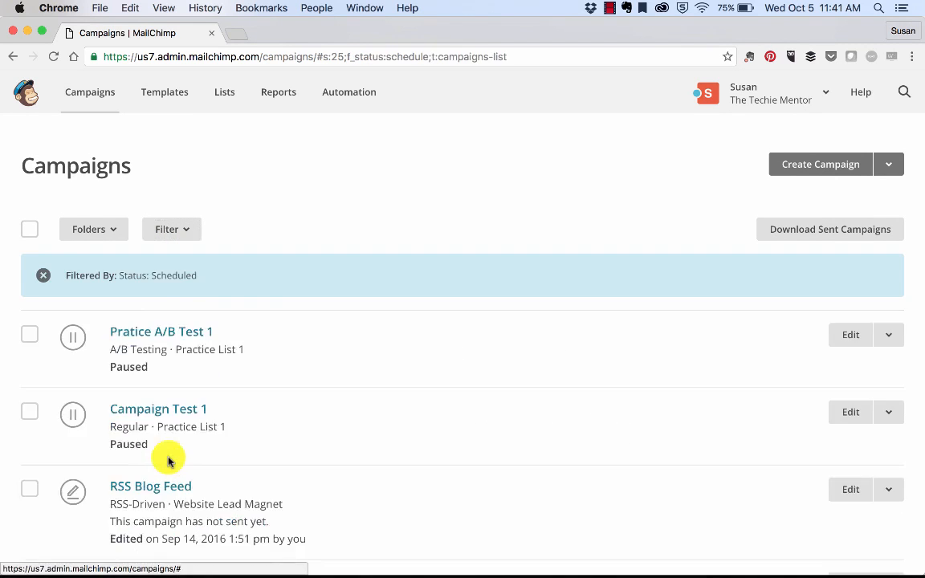
click(42, 277)
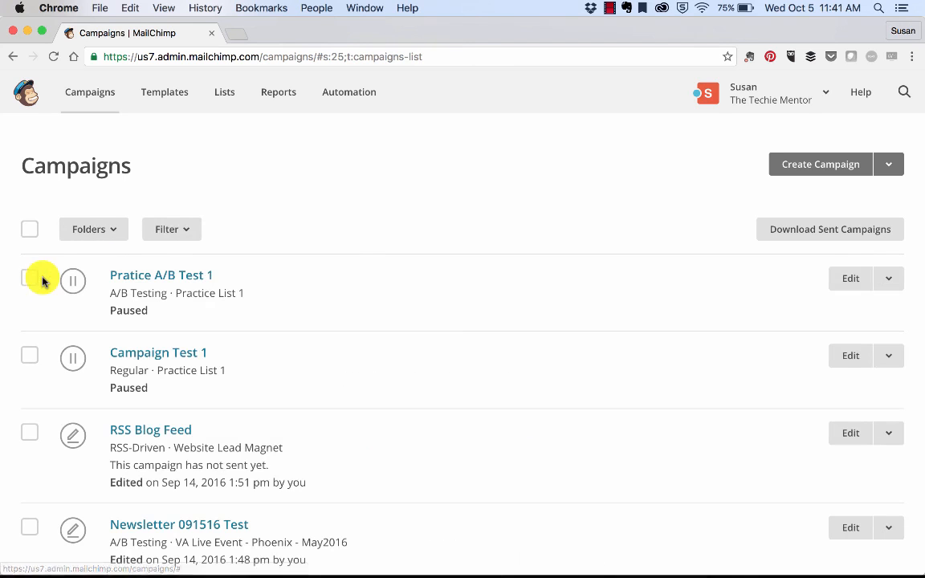
Filter the campaign list by type RSS campaign
click(182, 230)
click(220, 349)
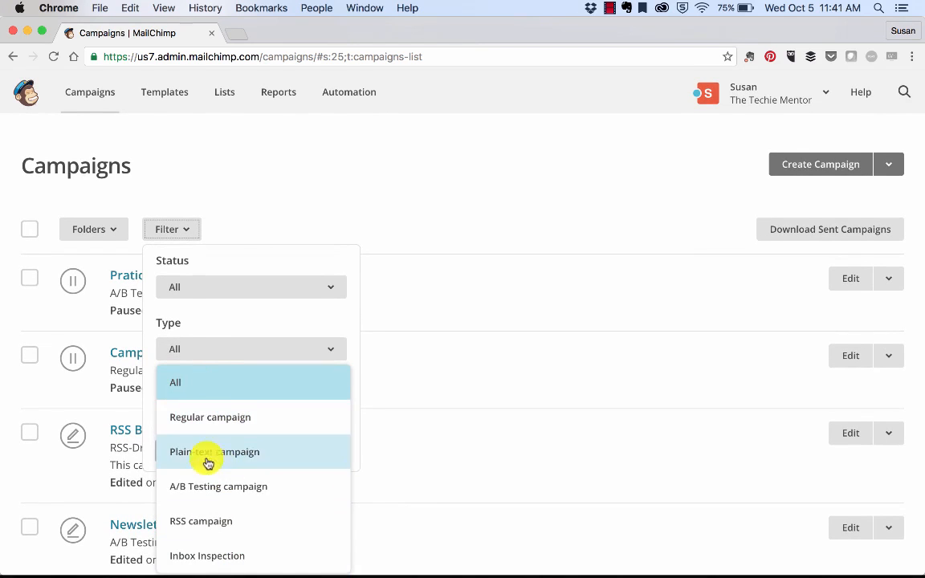
click(207, 523)
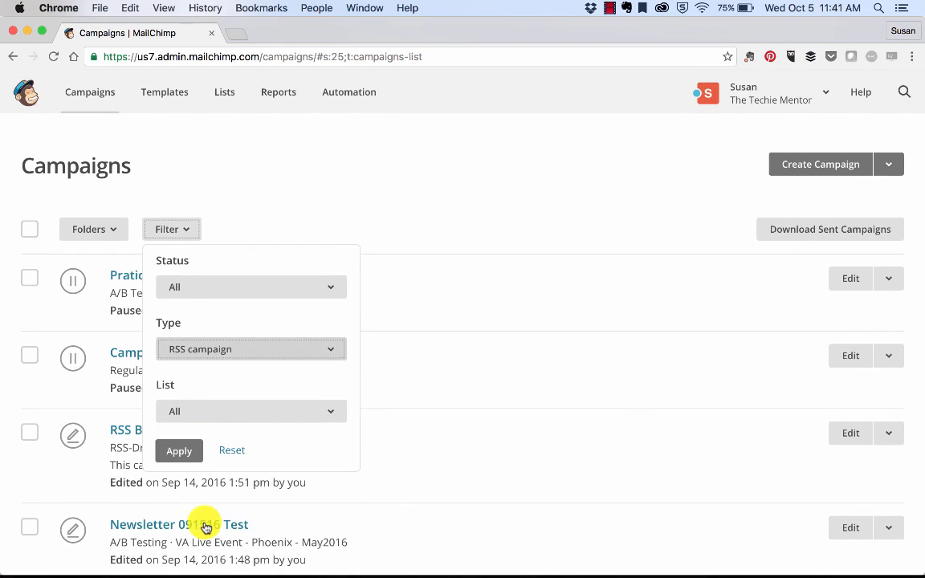
click(176, 454)
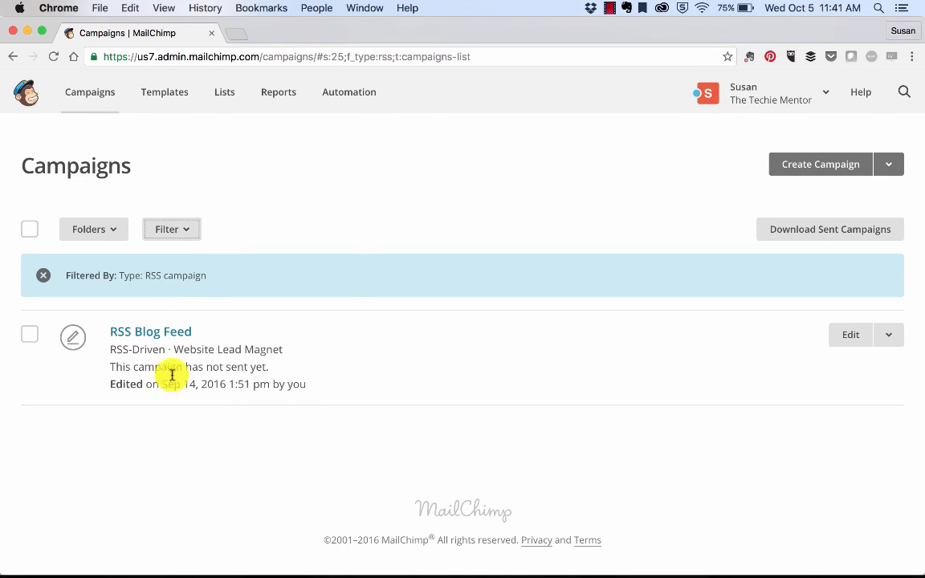
Reset the filter, filter by the Free Offer Download list, and clear the filter
click(181, 235)
click(231, 451)
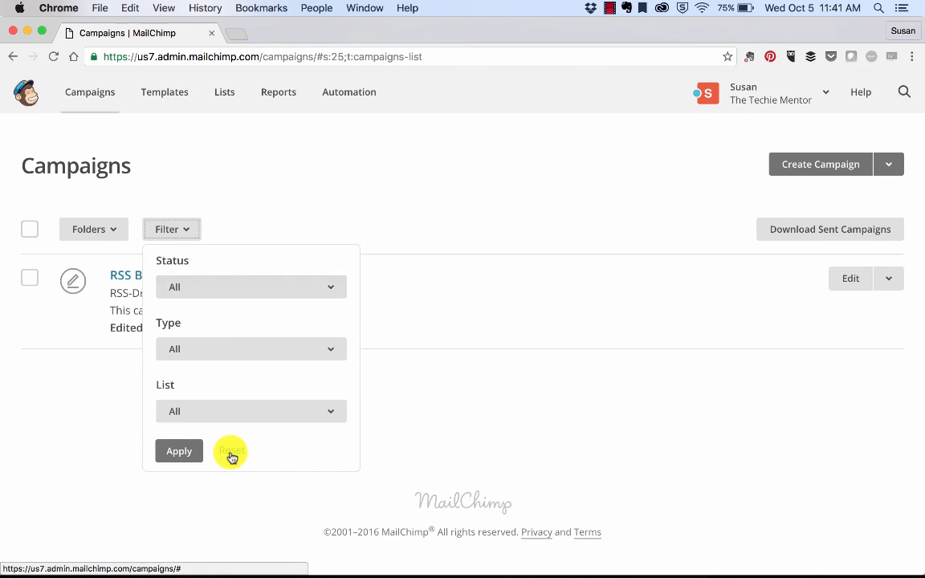
click(208, 411)
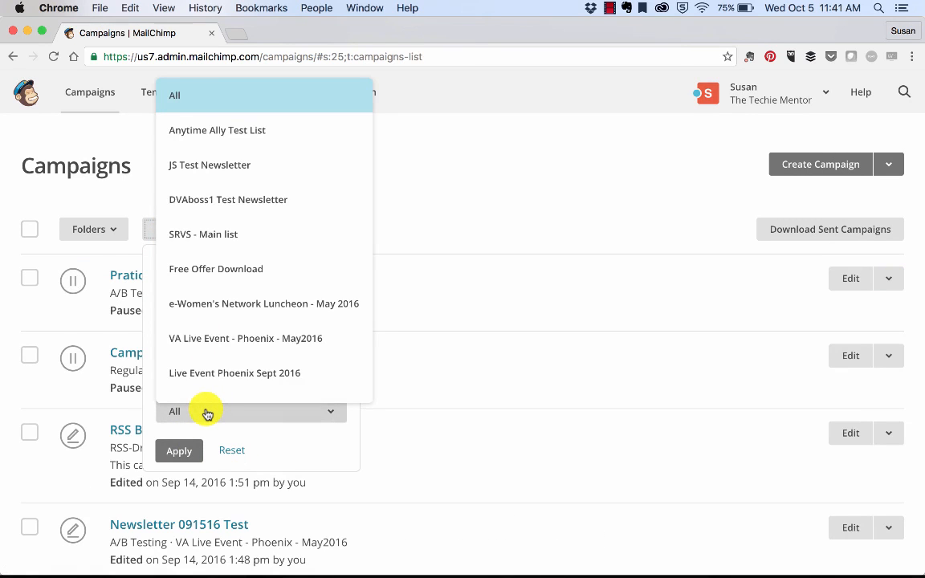
click(206, 268)
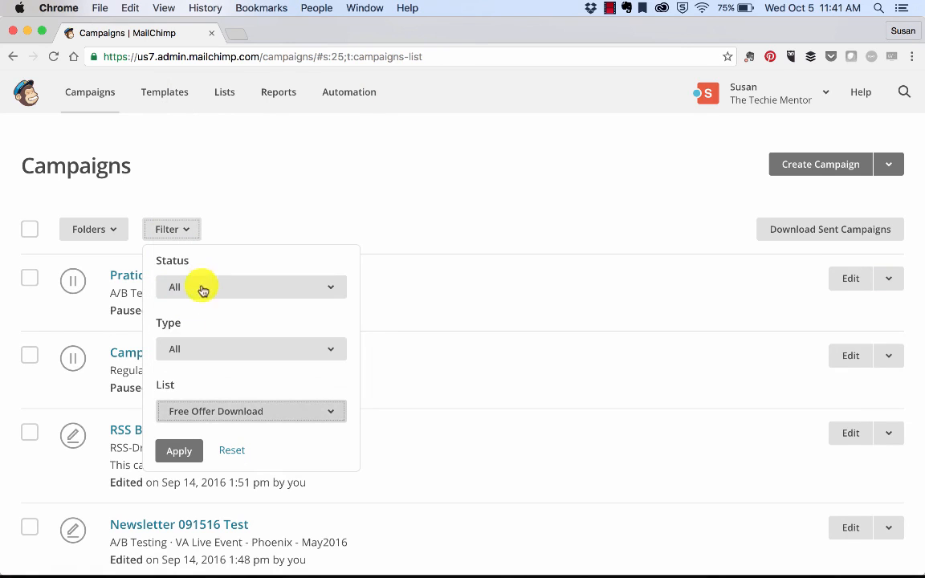
click(179, 452)
click(44, 275)
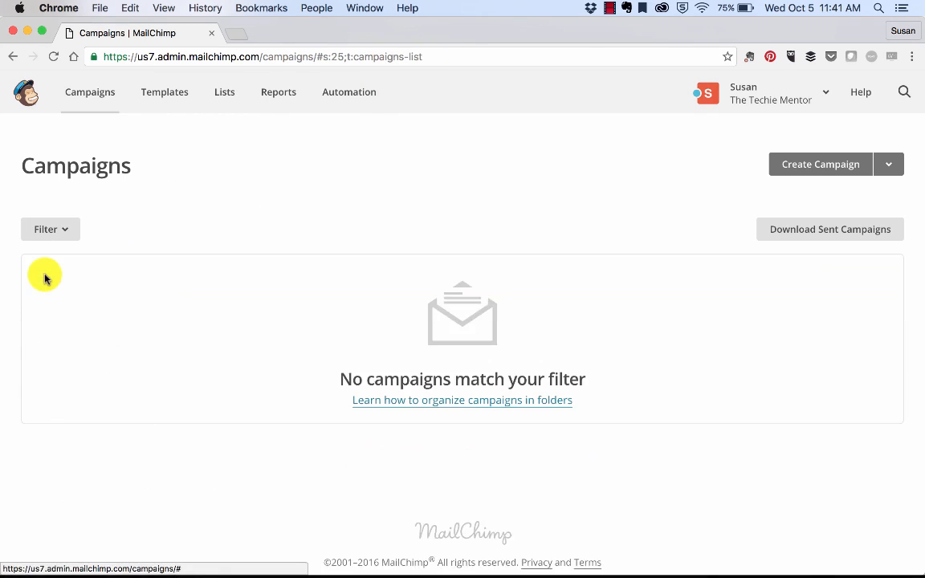
Open the Pratice A/B Test 1 campaign for editing
scroll(471, 272, down, 10)
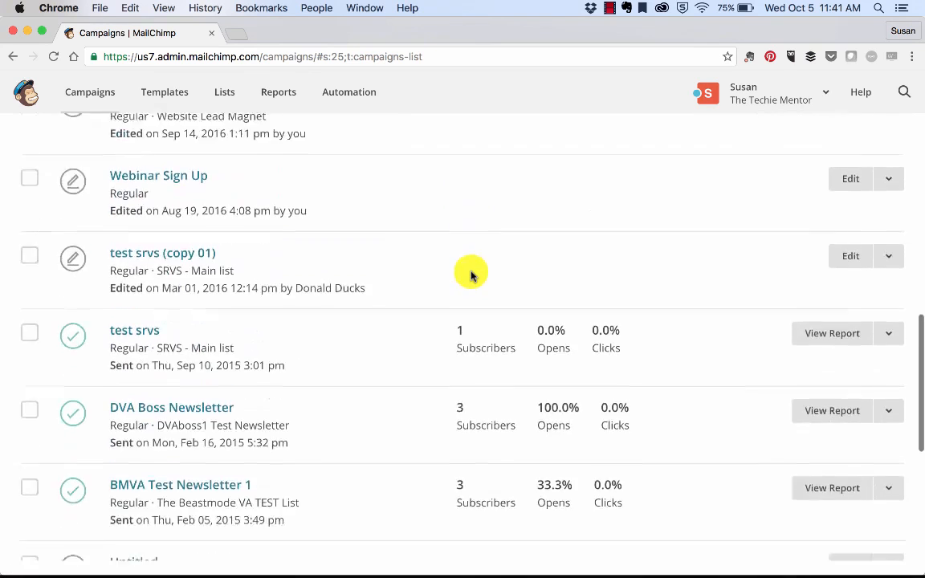
scroll(470, 273, up, 8)
scroll(470, 273, up, 2)
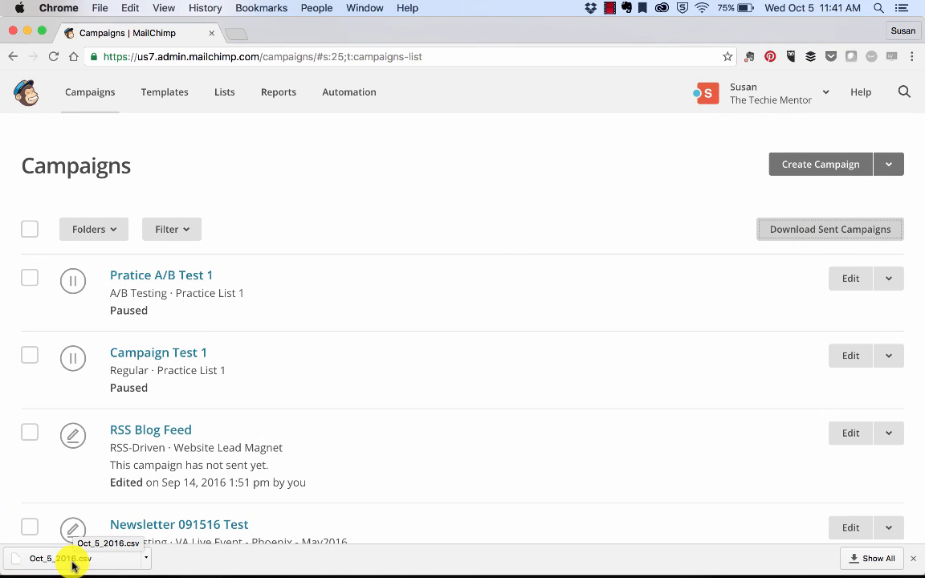
scroll(397, 372, down, 15)
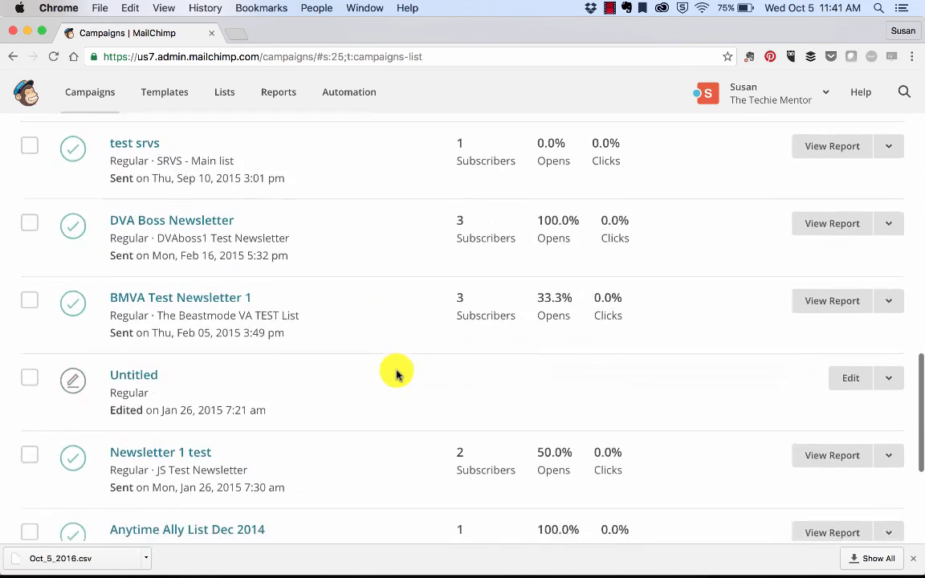
scroll(396, 373, up, 15)
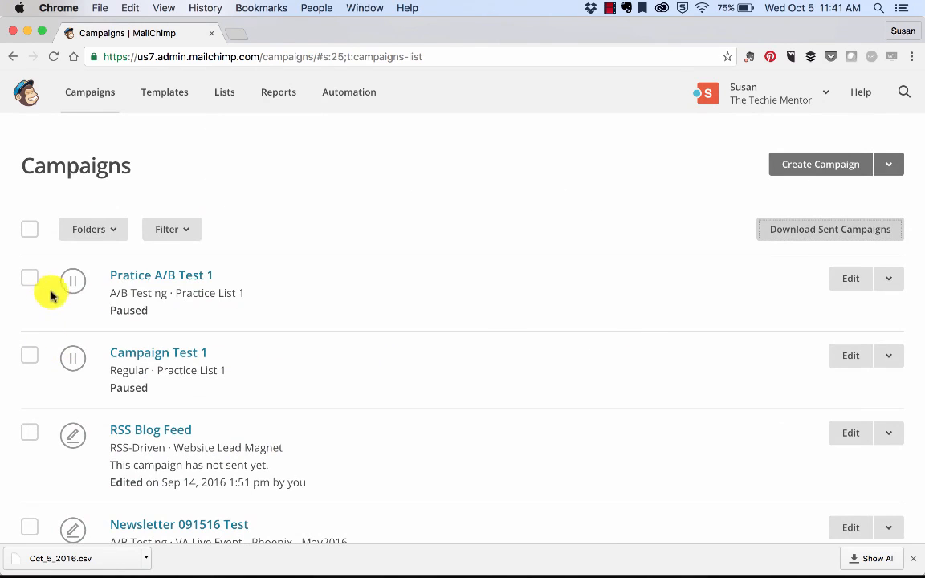
click(854, 277)
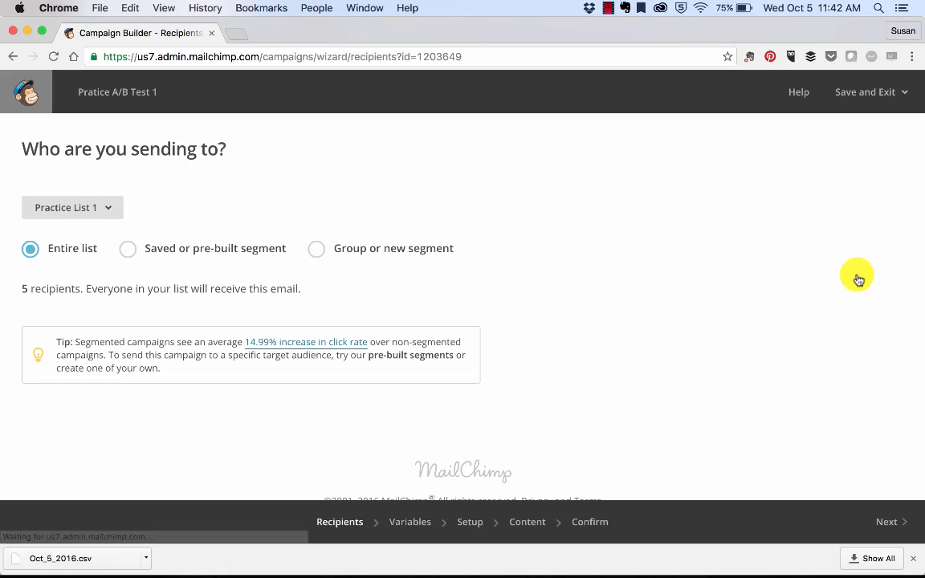
scroll(695, 301, down, 3)
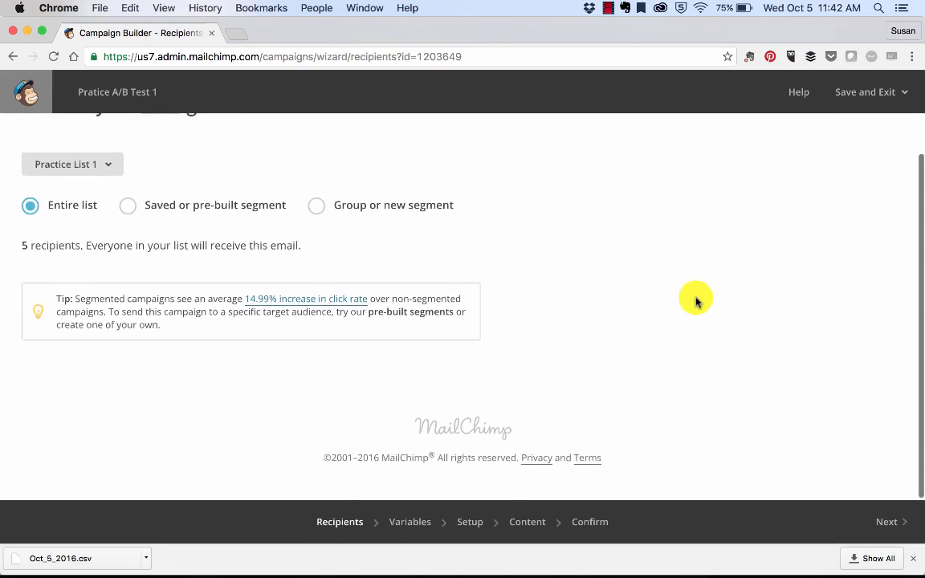
Step through the recipients and test variables pages of the A/B campaign to reach its setup page
scroll(696, 301, up, 3)
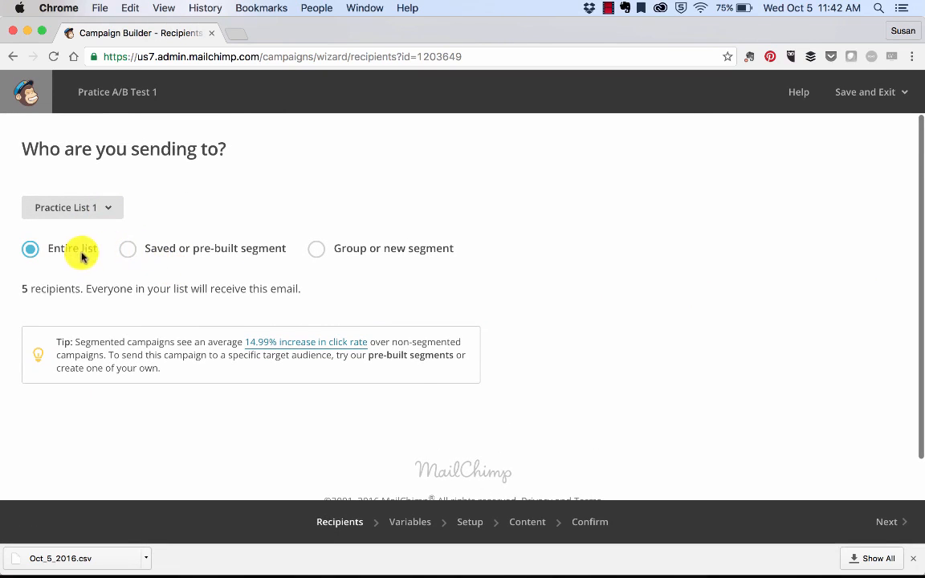
scroll(295, 383, down, 2)
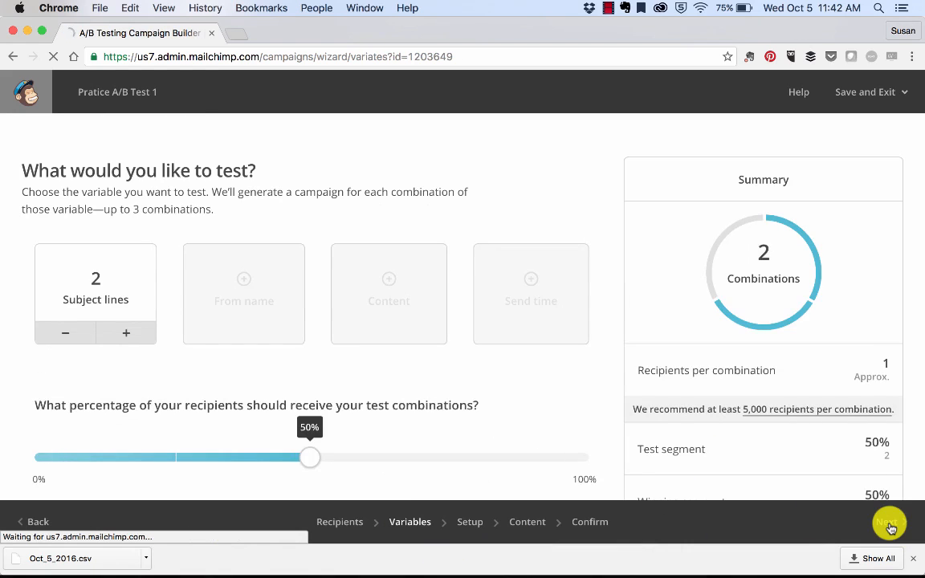
scroll(474, 398, down, 6)
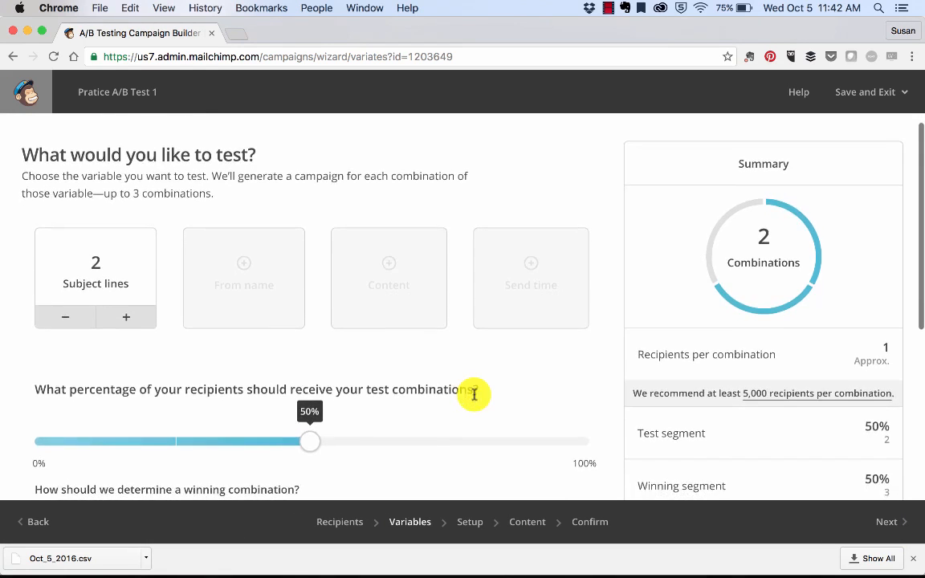
scroll(473, 397, up, 6)
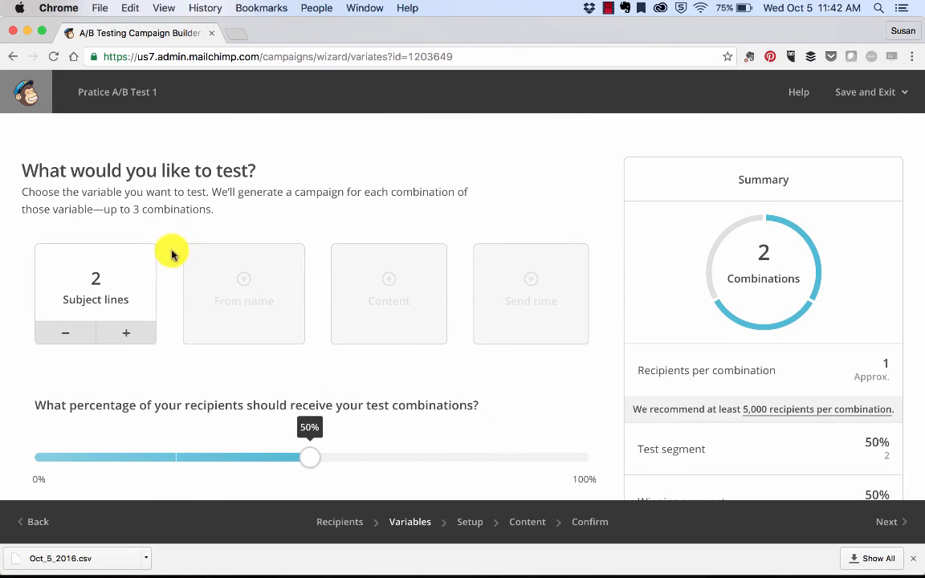
scroll(534, 329, down, 3)
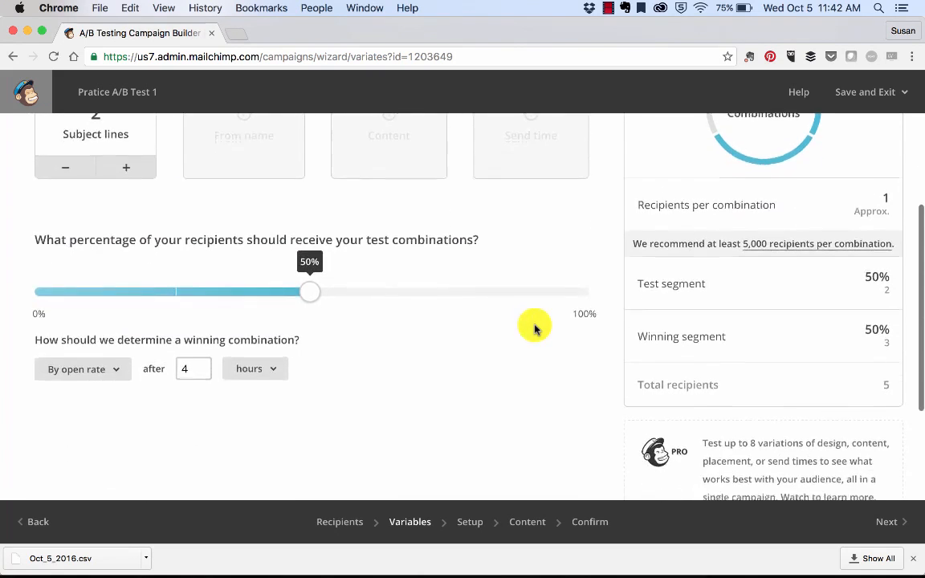
scroll(534, 327, down, 4)
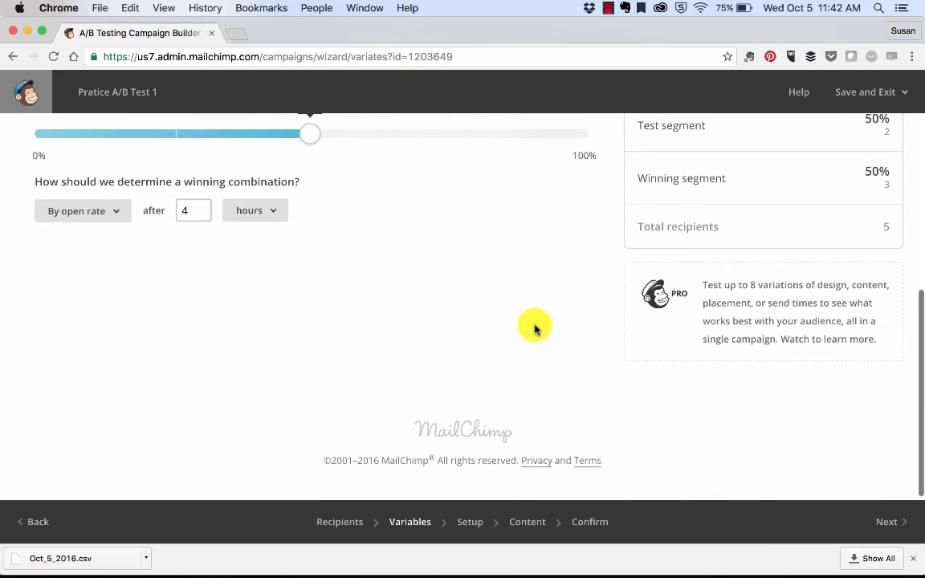
scroll(533, 328, up, 7)
click(887, 530)
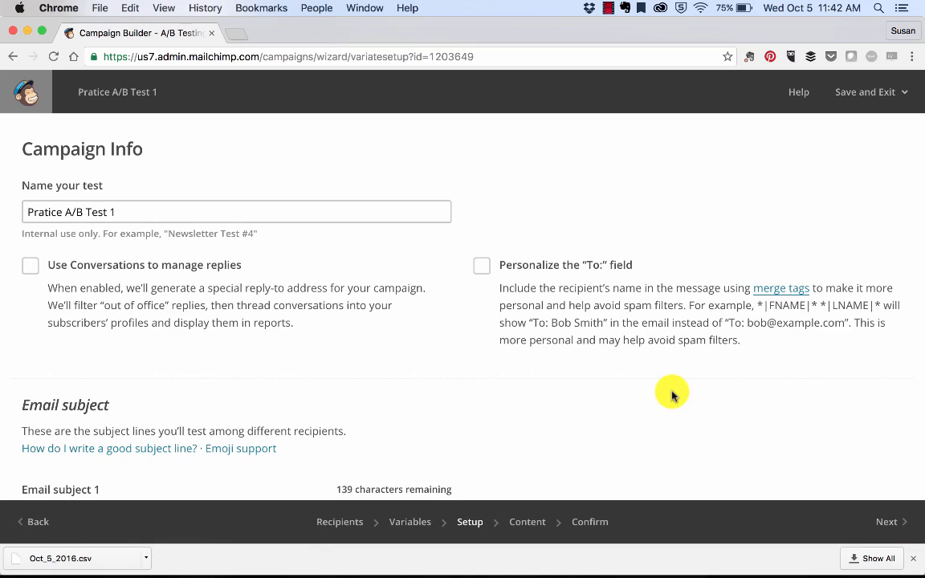
Change the From email address to a company domain address and skip the domain verification step
scroll(671, 393, down, 6)
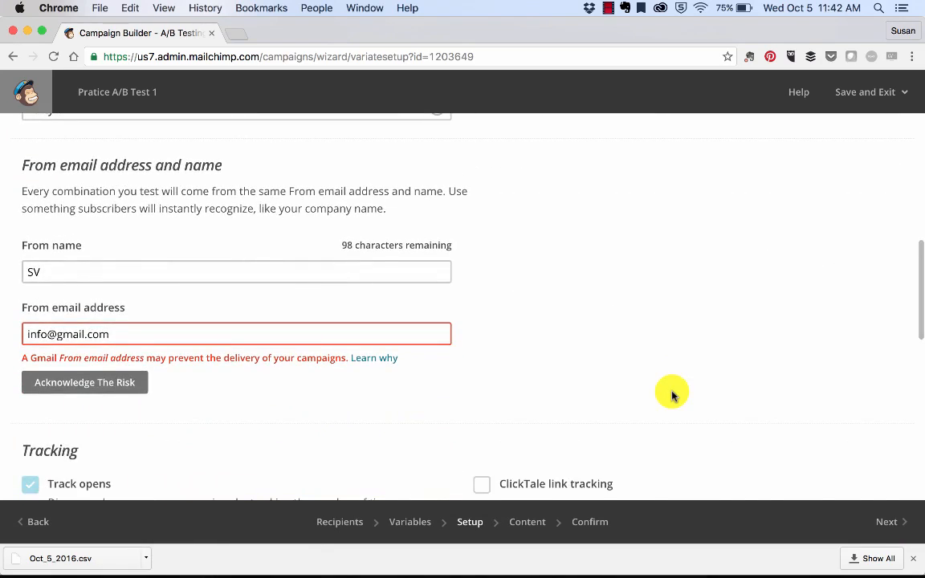
scroll(672, 395, down, 10)
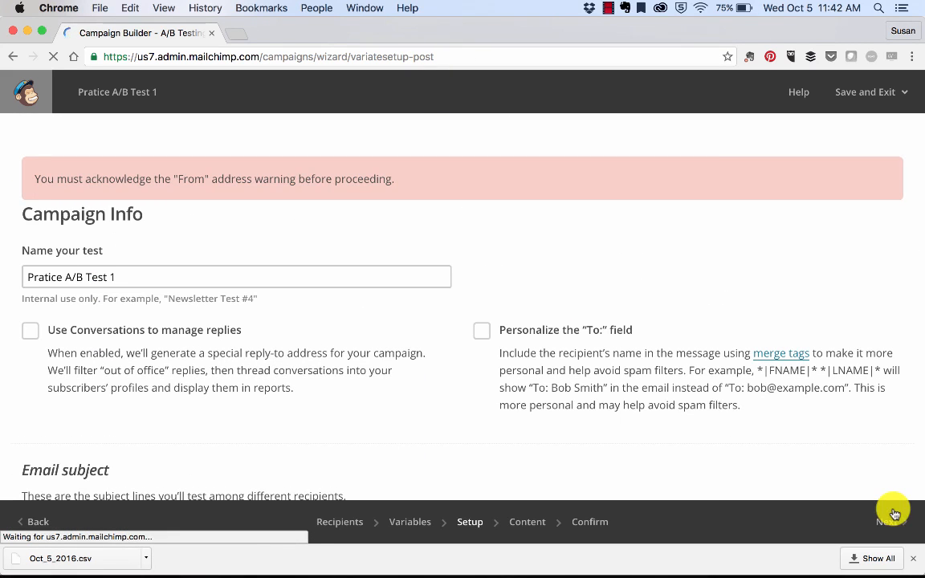
scroll(709, 458, down, 10)
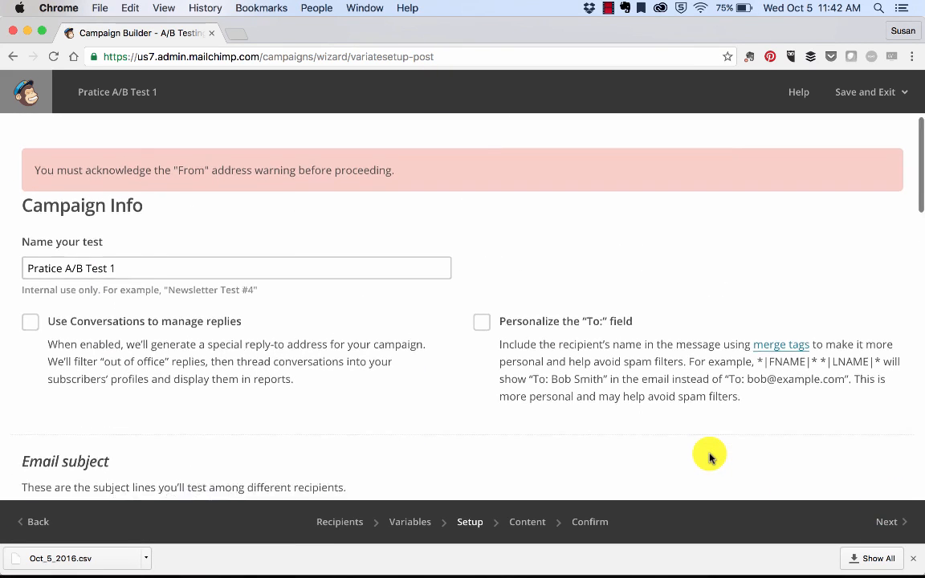
scroll(709, 457, down, 2)
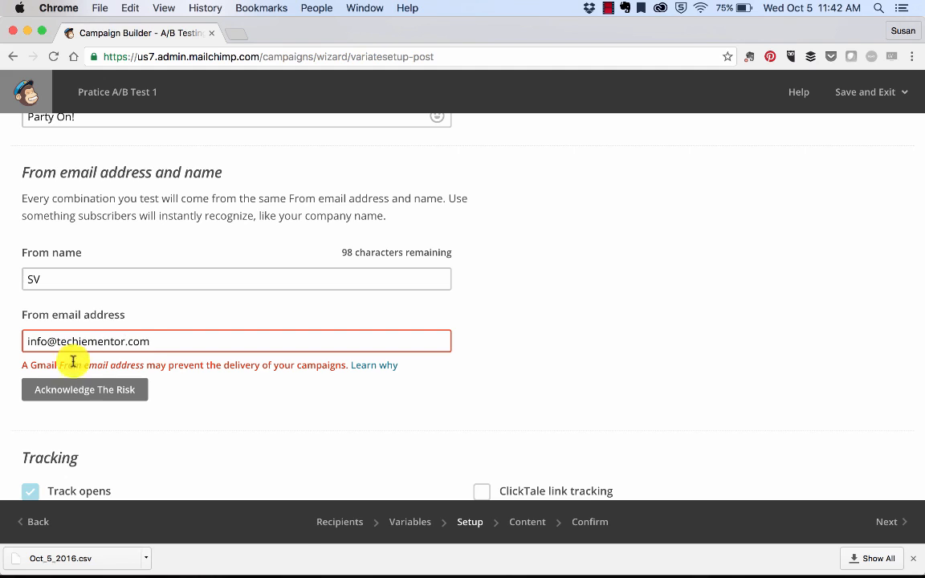
scroll(835, 485, down, 6)
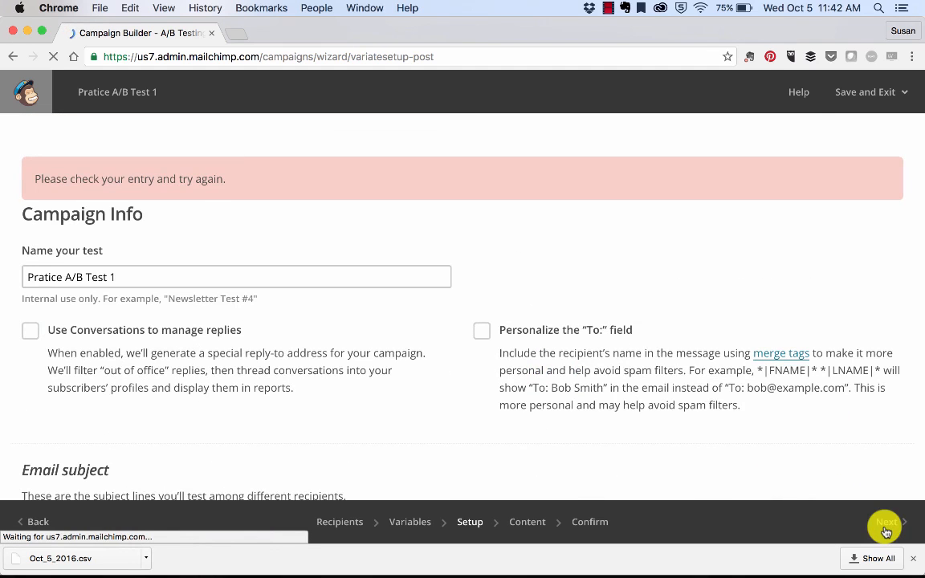
scroll(618, 389, down, 15)
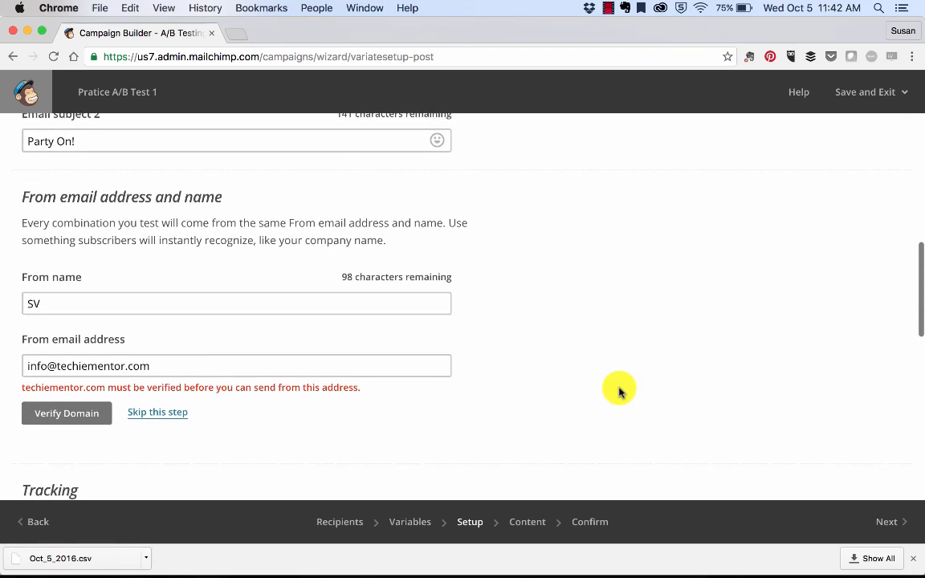
click(158, 413)
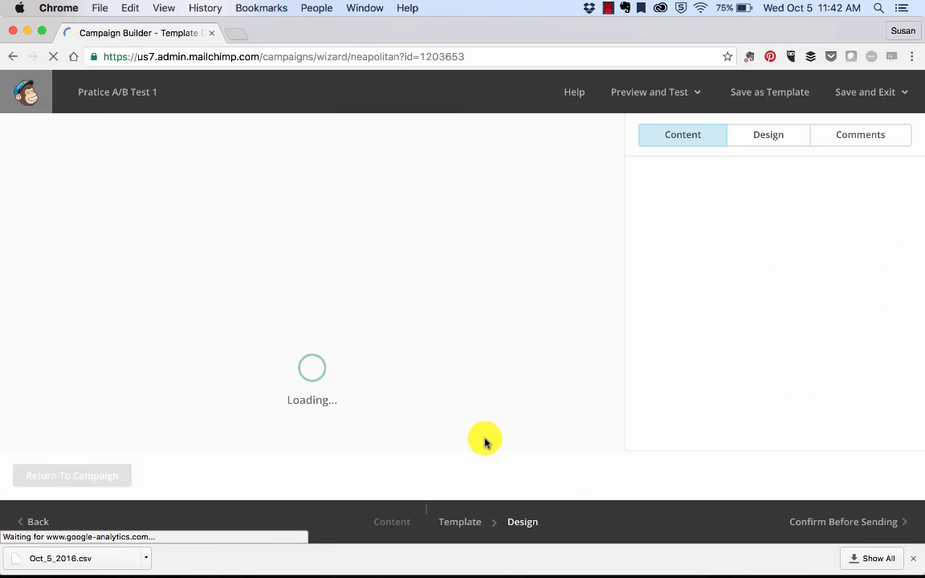
Add a Text block to the email just below the sunset image
scroll(485, 441, down, 5)
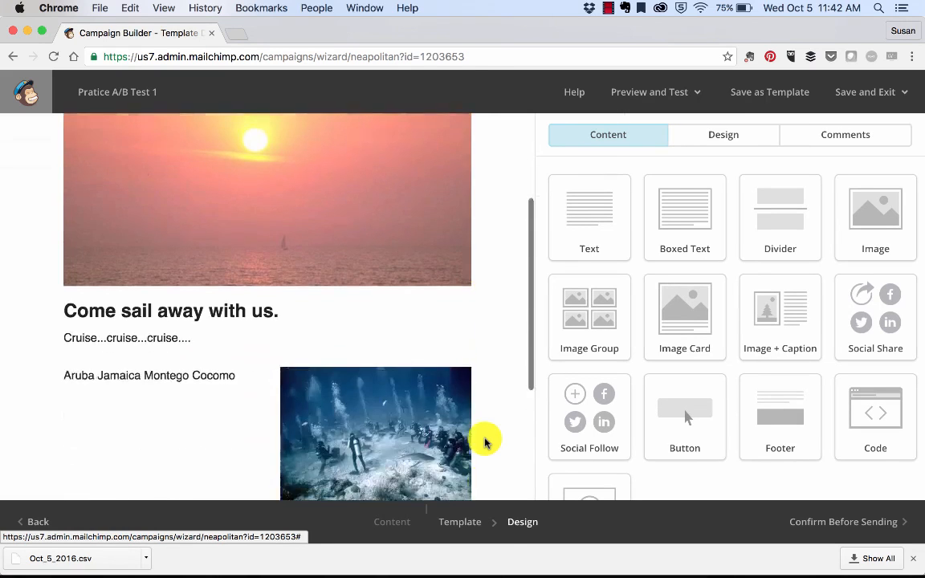
scroll(485, 442, up, 3)
scroll(485, 442, up, 2)
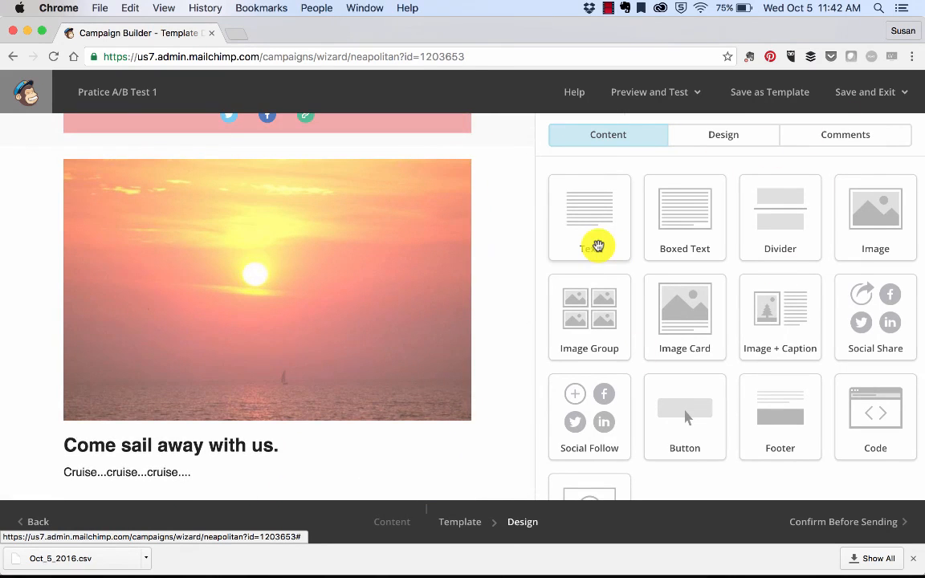
drag(599, 240, 313, 444)
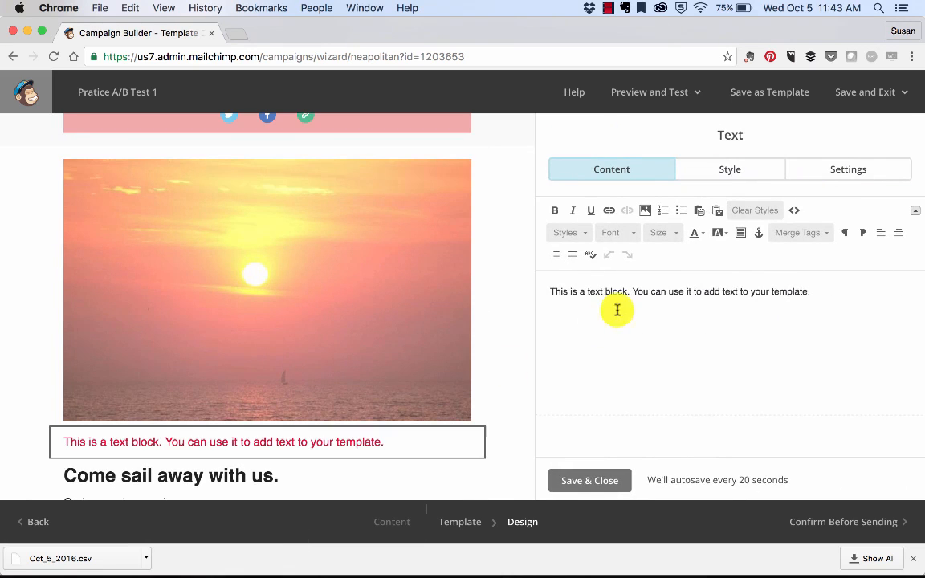
triple_click(615, 293)
click(614, 338)
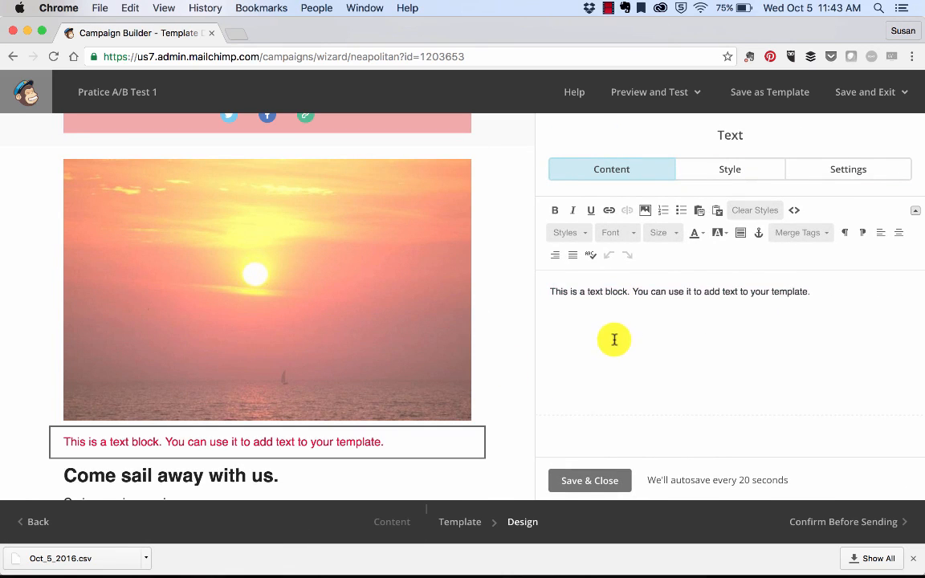
Open lipsum.com in a new tab and copy the first Lorem Ipsum paragraph
click(236, 36)
text(lipsum.com)
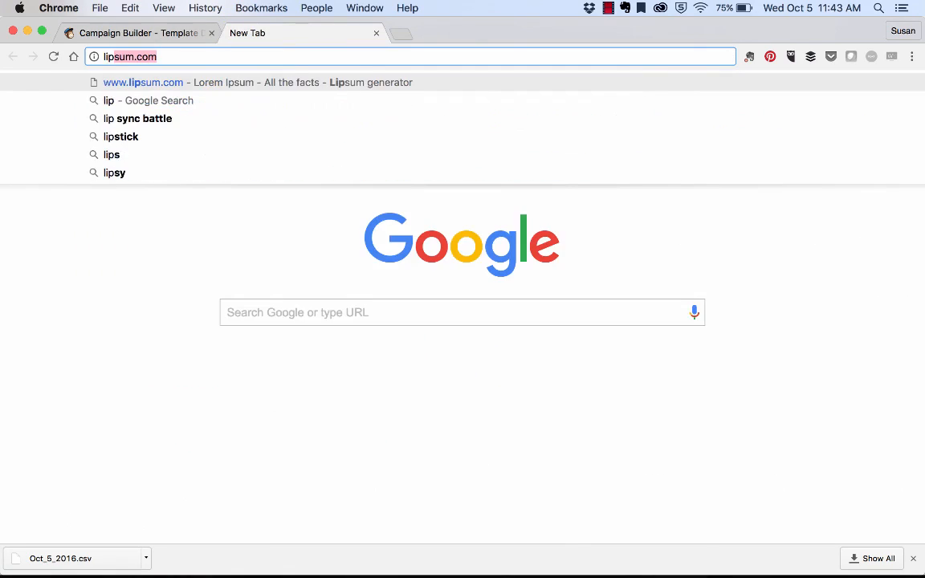
key(Return)
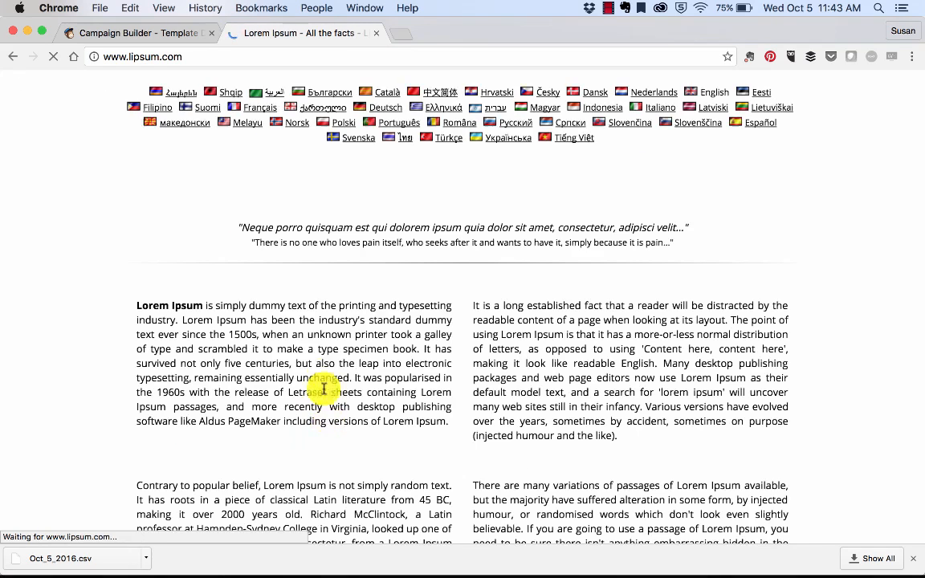
triple_click(311, 343)
key(ctrl+c)
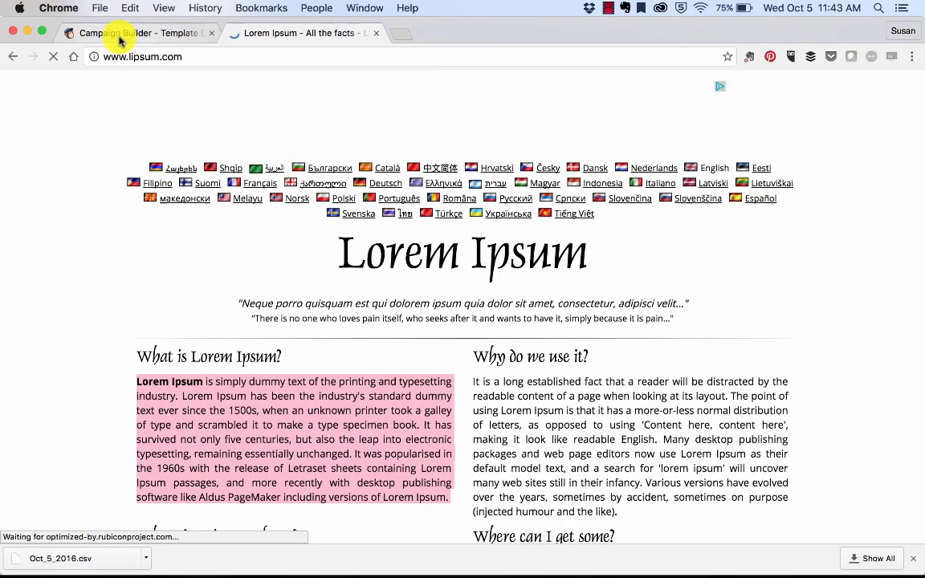
Replace the new text block's placeholder with the copied Lorem Ipsum paragraph and save the block
click(118, 33)
triple_click(595, 292)
key(ctrl+v)
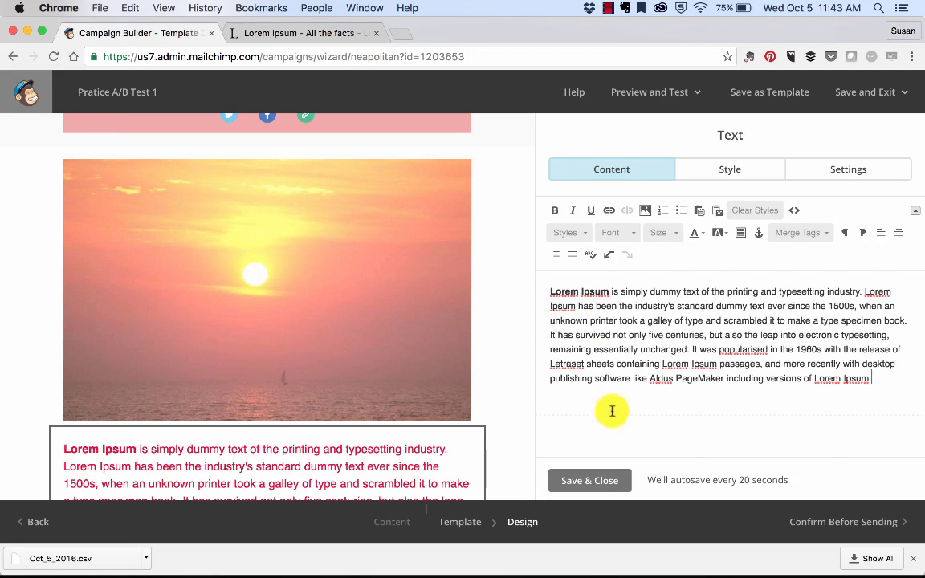
click(591, 482)
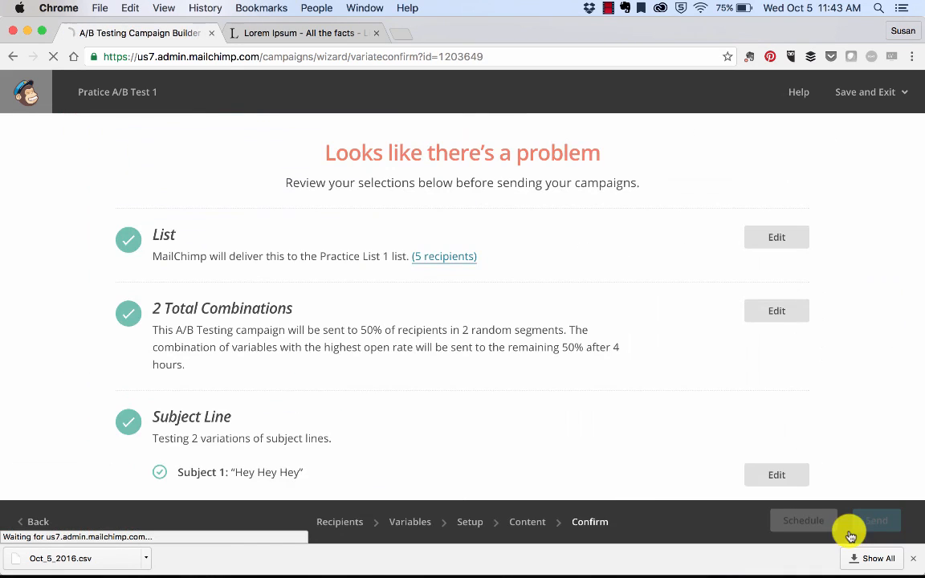
Review the campaign's confirmation checklist, then save and exit to the campaigns list
scroll(621, 407, down, 3)
scroll(622, 408, down, 3)
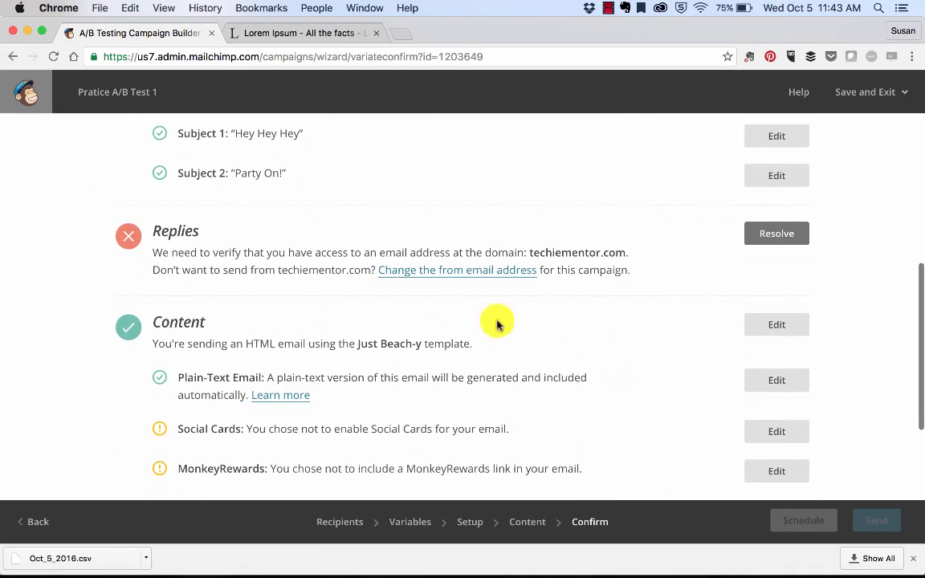
scroll(652, 393, down, 2)
scroll(652, 394, down, 2)
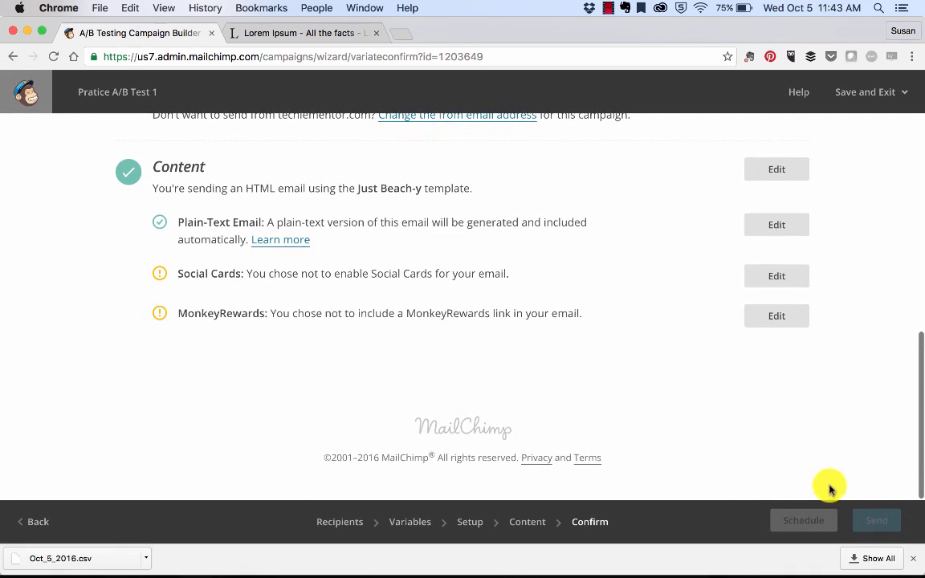
scroll(811, 273, up, 10)
click(887, 92)
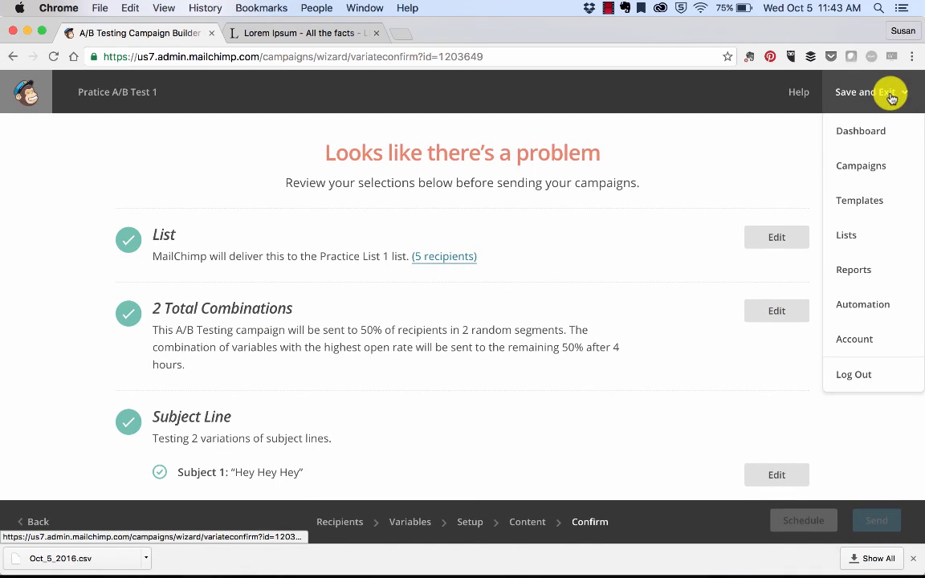
click(865, 165)
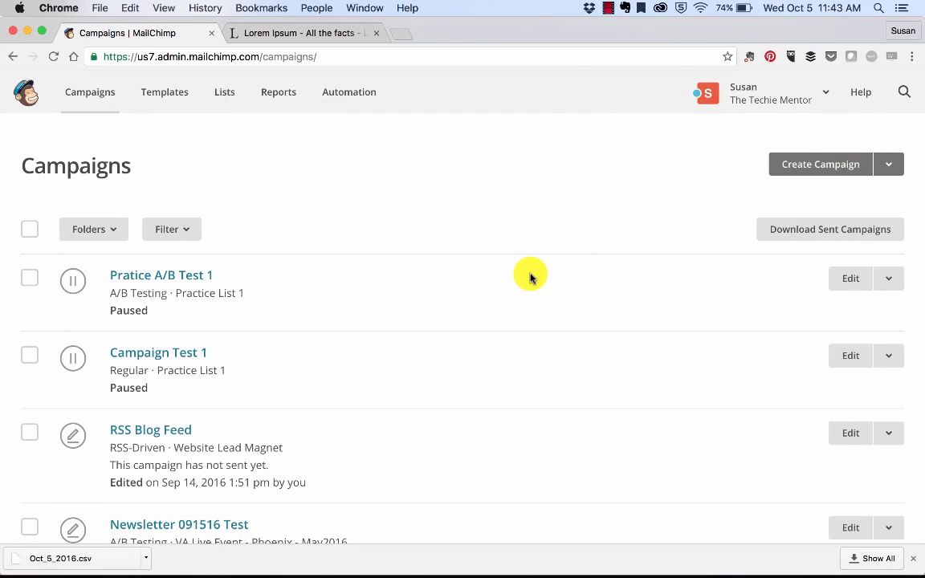
Open the Newsletter 091516 Test campaign and review its confirmation checklist
scroll(530, 277, down, 5)
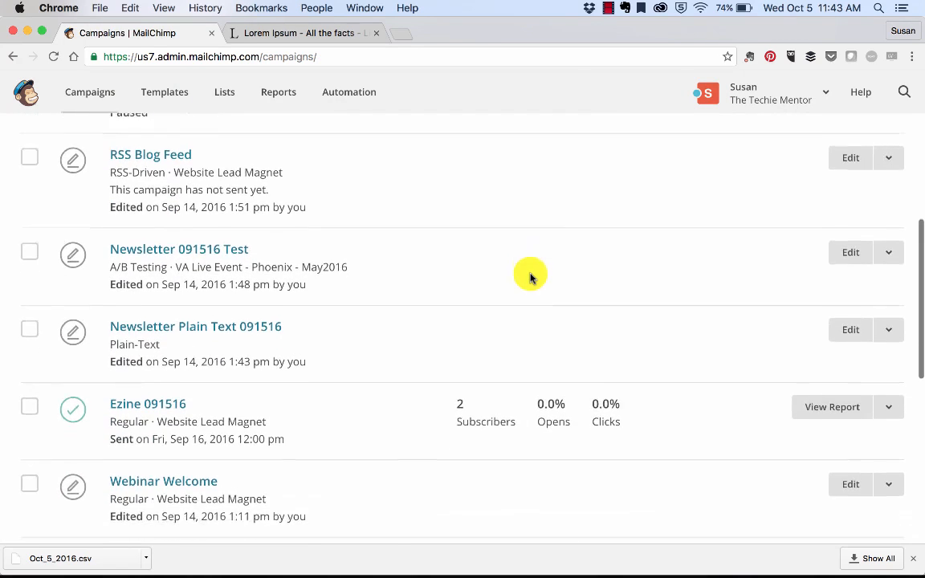
scroll(530, 277, down, 2)
scroll(521, 275, up, 2)
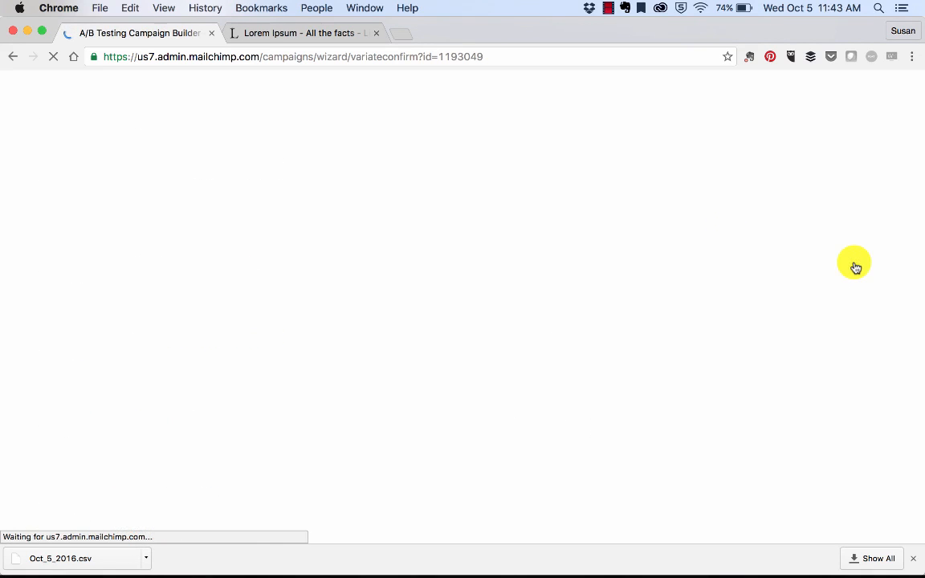
scroll(544, 440, down, 10)
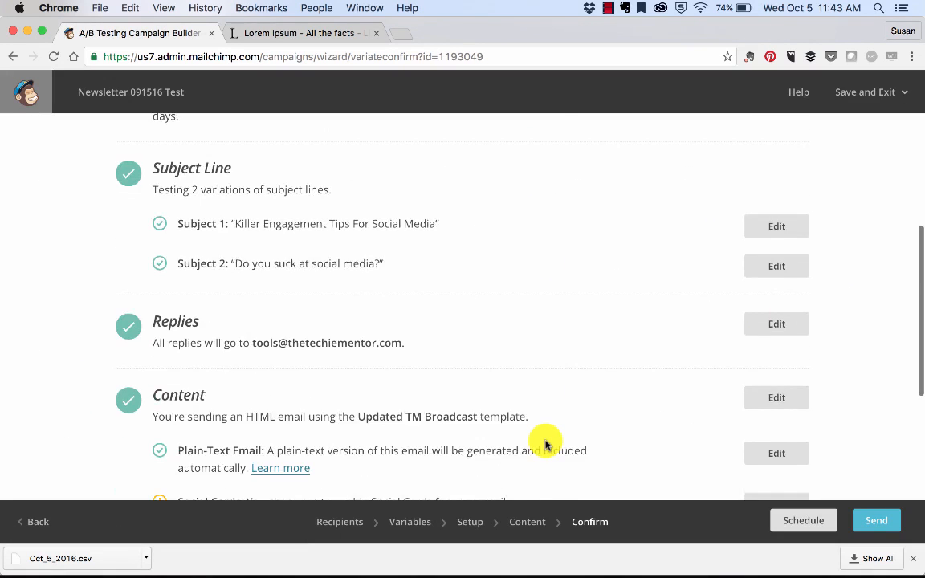
scroll(545, 440, up, 10)
scroll(546, 440, down, 2)
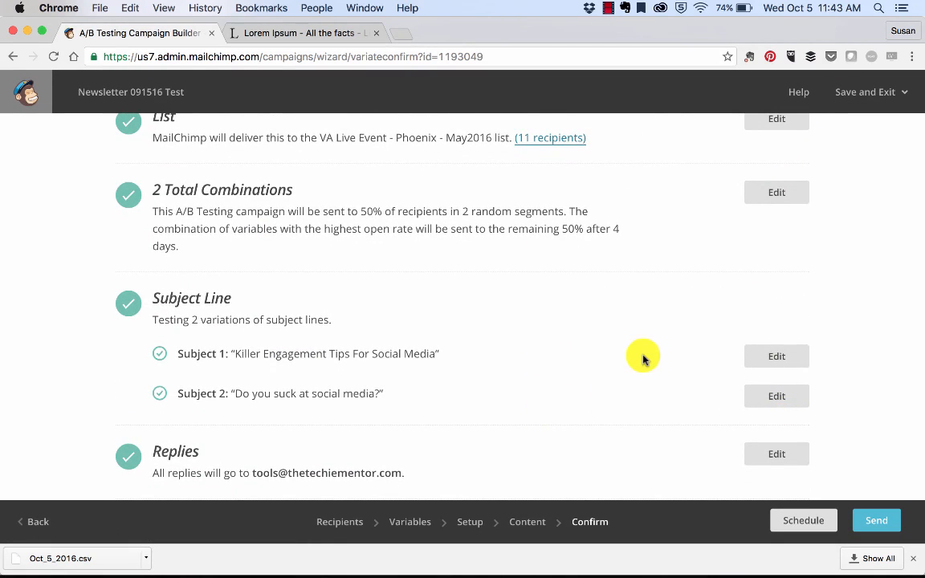
scroll(644, 357, down, 1)
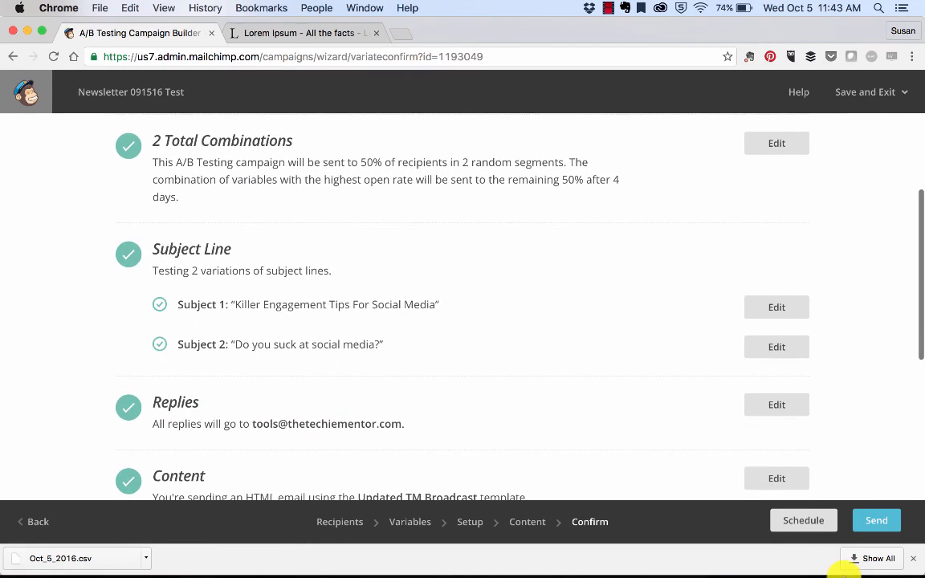
Schedule the Newsletter 091516 Test campaign for October 6 2016 at 12:00 PM
click(808, 523)
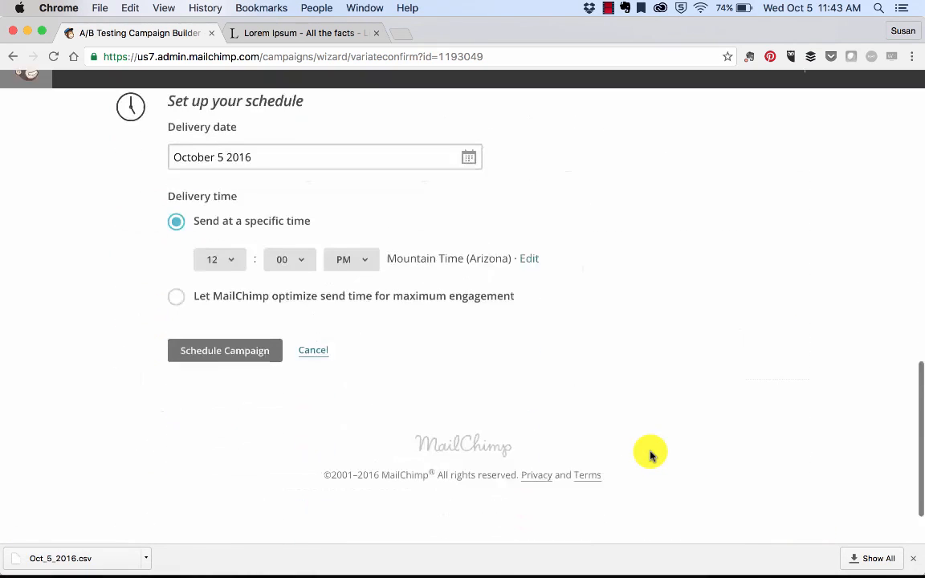
click(464, 140)
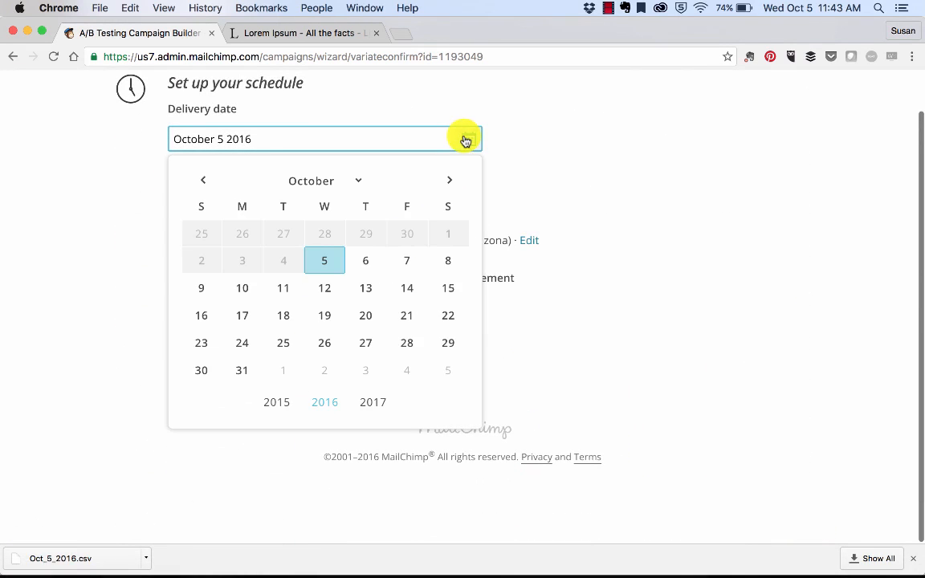
click(390, 259)
click(199, 330)
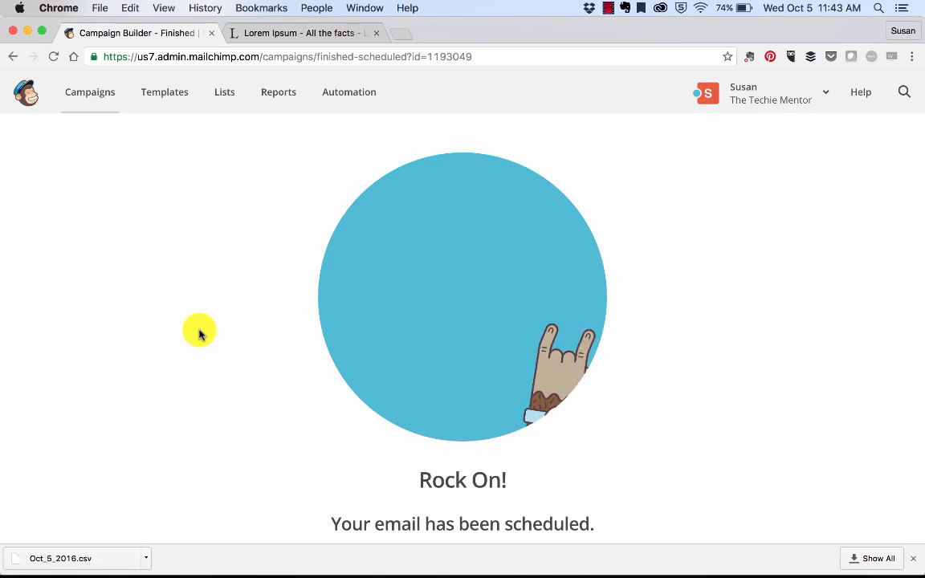
Return to the campaigns list and replicate the test srvs campaign
click(93, 100)
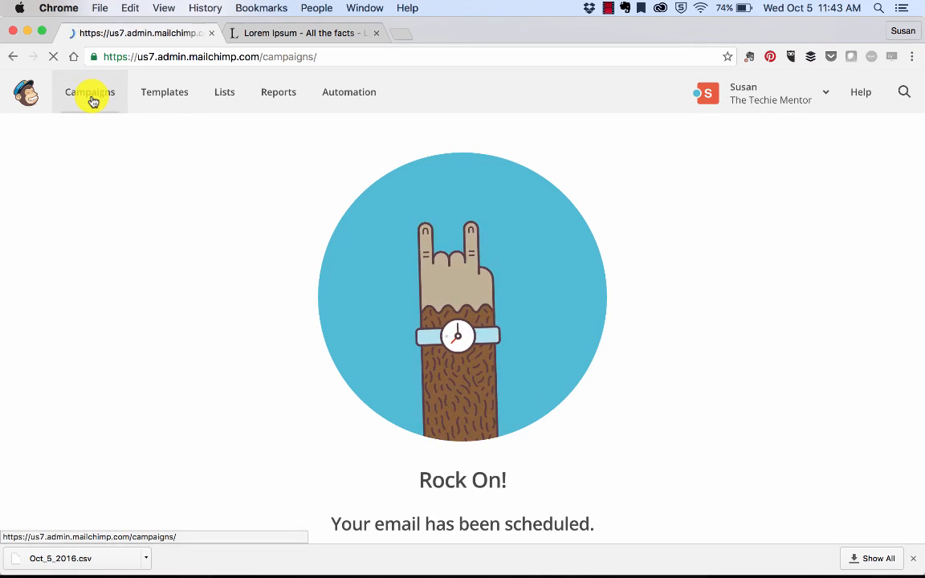
scroll(360, 374, down, 5)
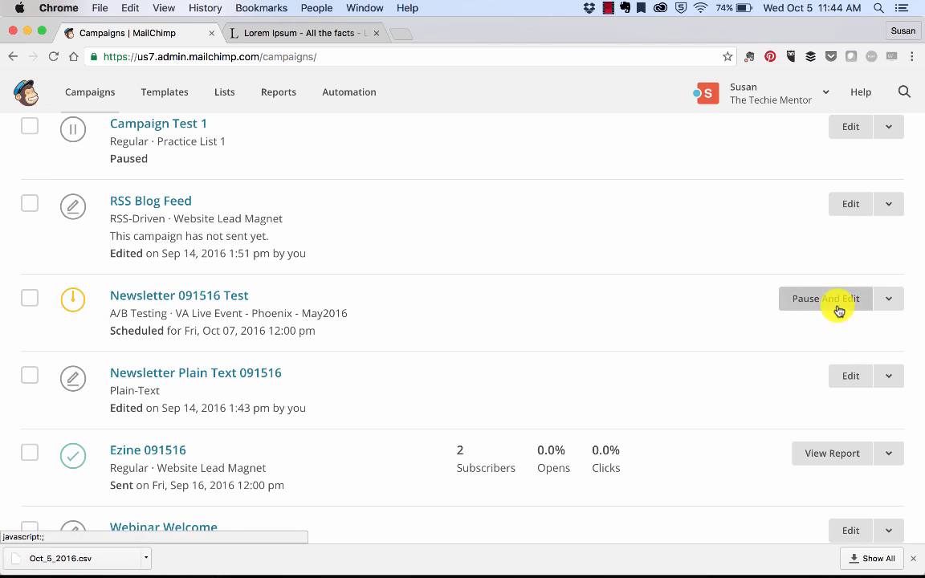
scroll(629, 350, down, 5)
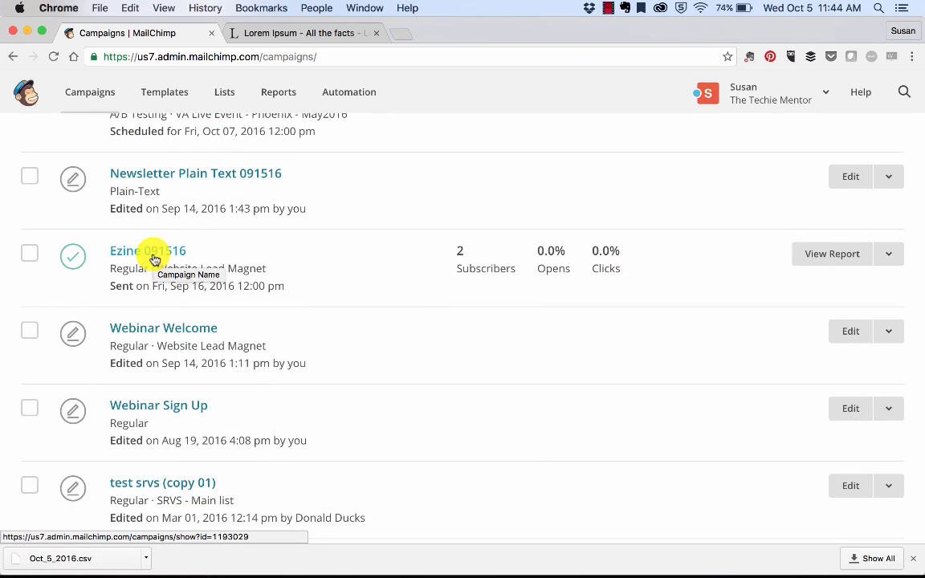
scroll(190, 510, down, 2)
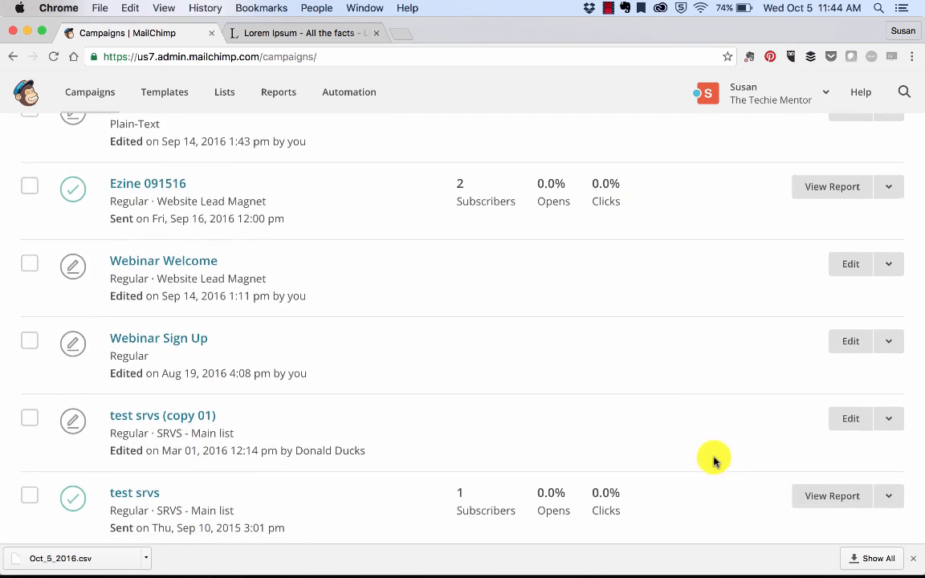
scroll(715, 460, down, 4)
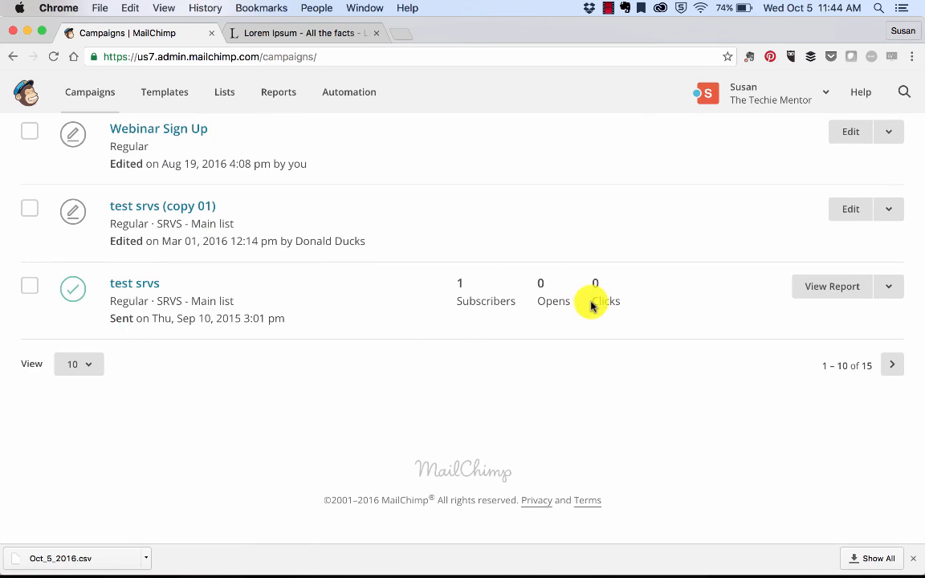
scroll(592, 305, up, 5)
scroll(591, 305, down, 3)
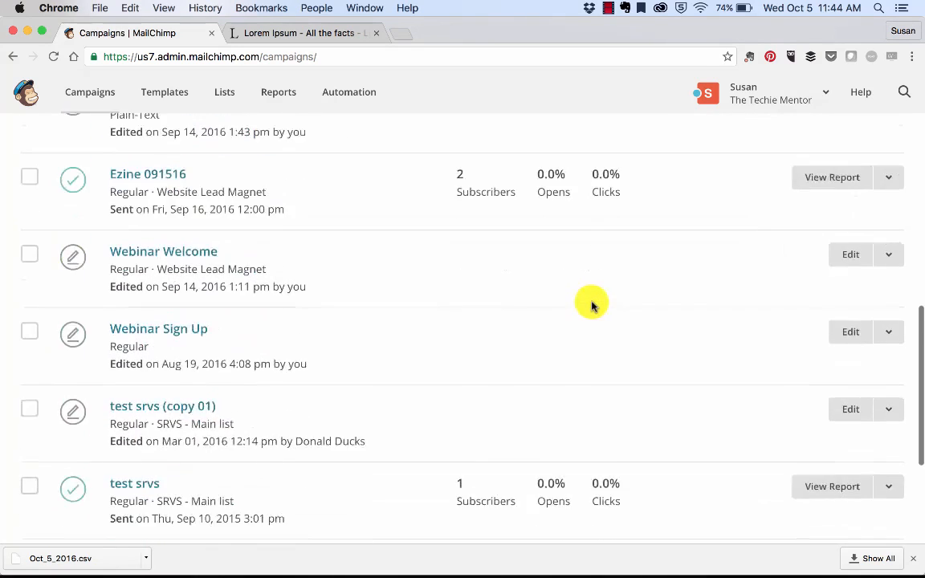
scroll(591, 305, down, 4)
click(890, 294)
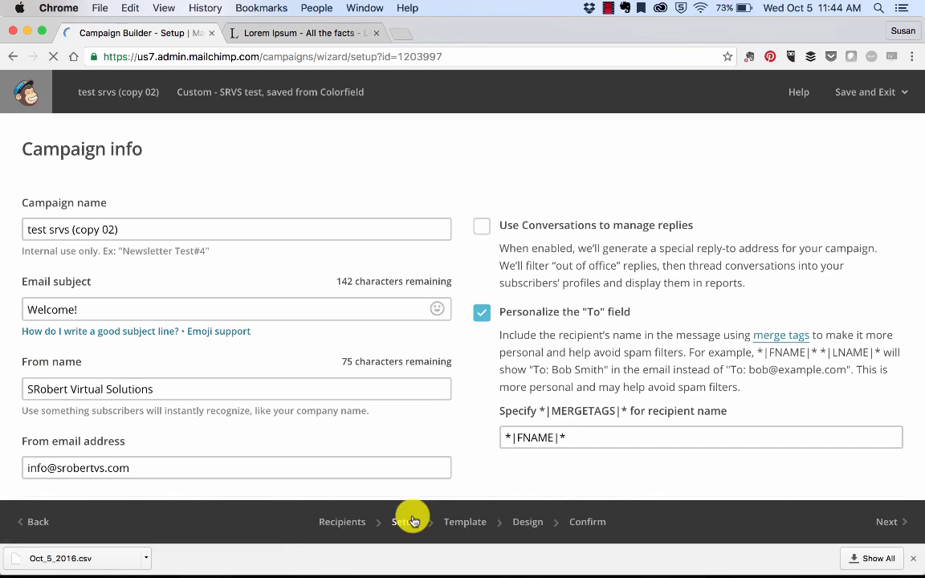
Rename the copied campaign to Live Event Registrations and continue to its design step
click(118, 231)
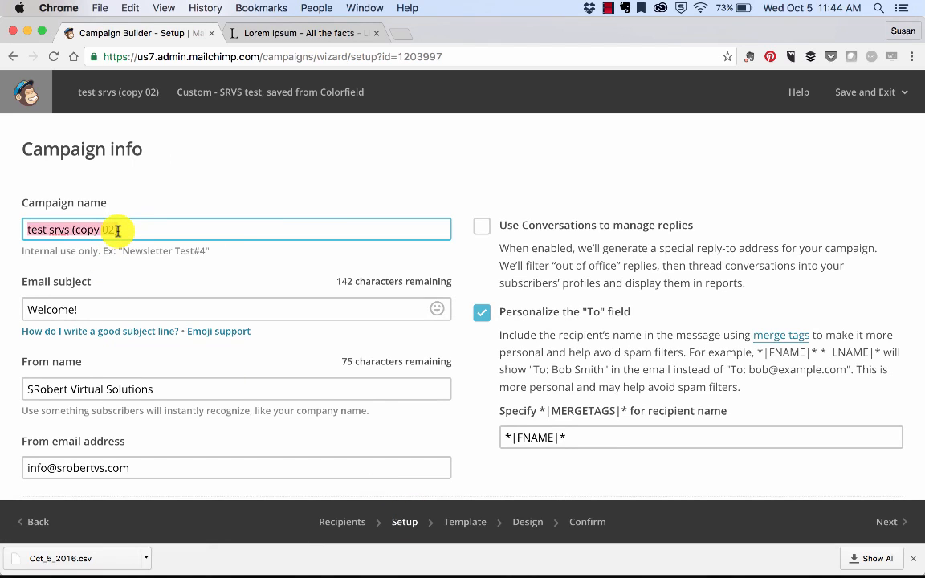
text(Live Event Registrations)
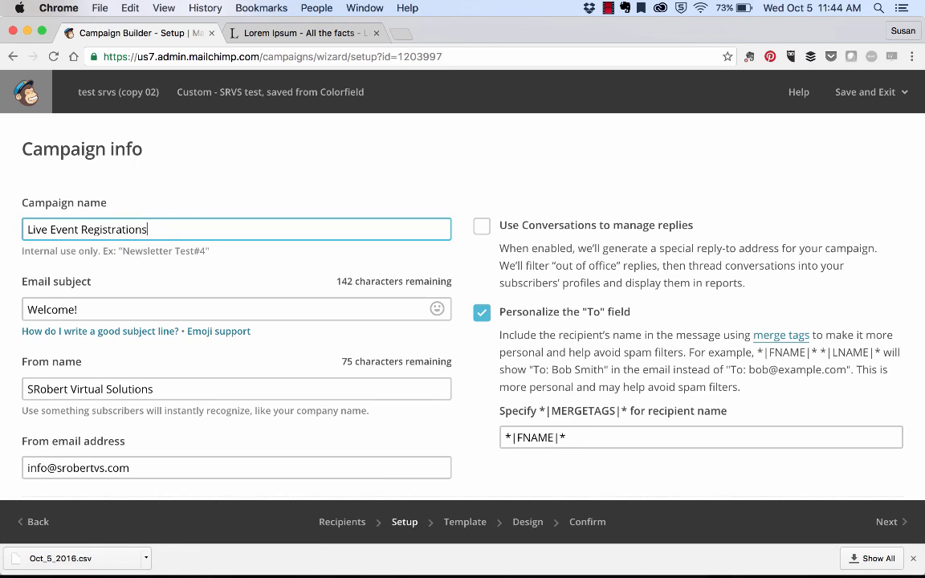
scroll(11, 310, down, 3)
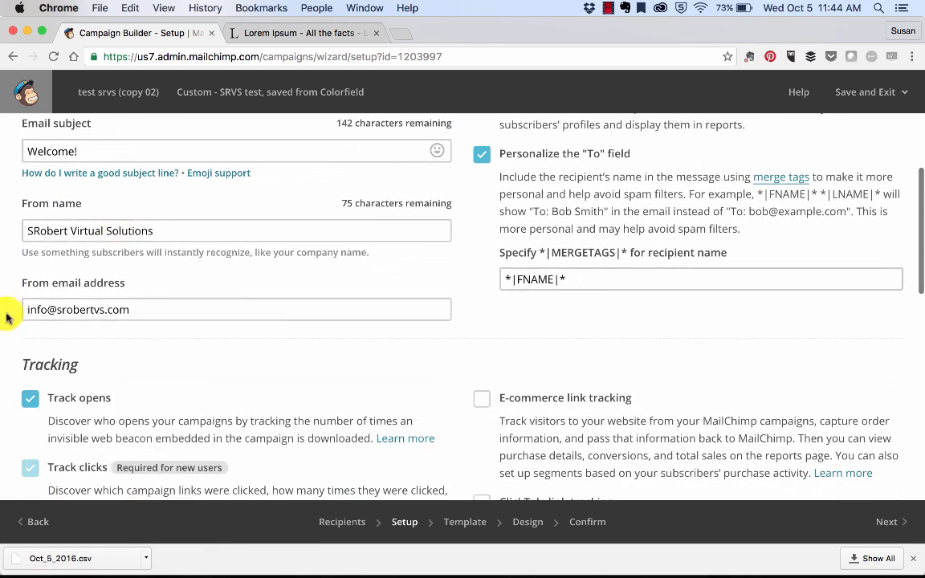
scroll(140, 287, down, 4)
scroll(141, 287, down, 5)
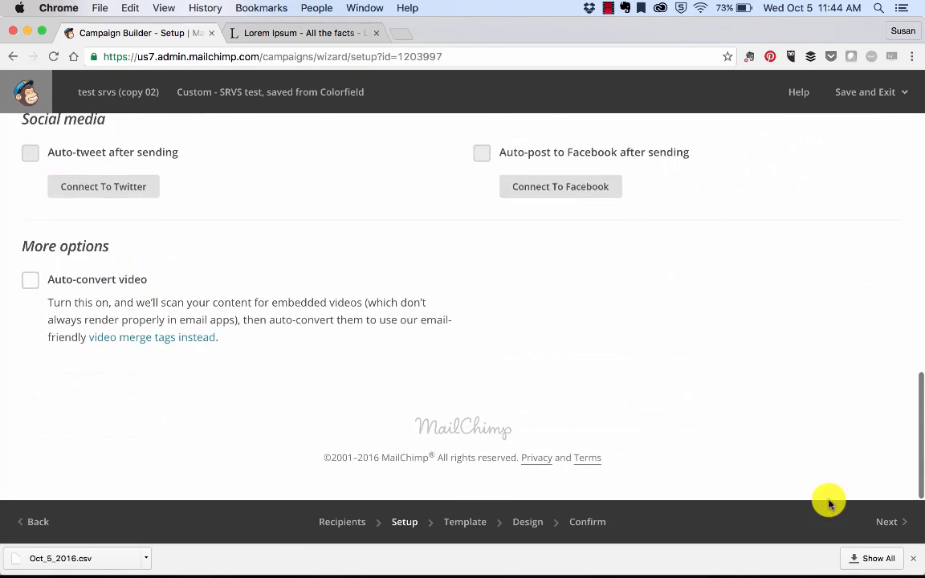
click(887, 522)
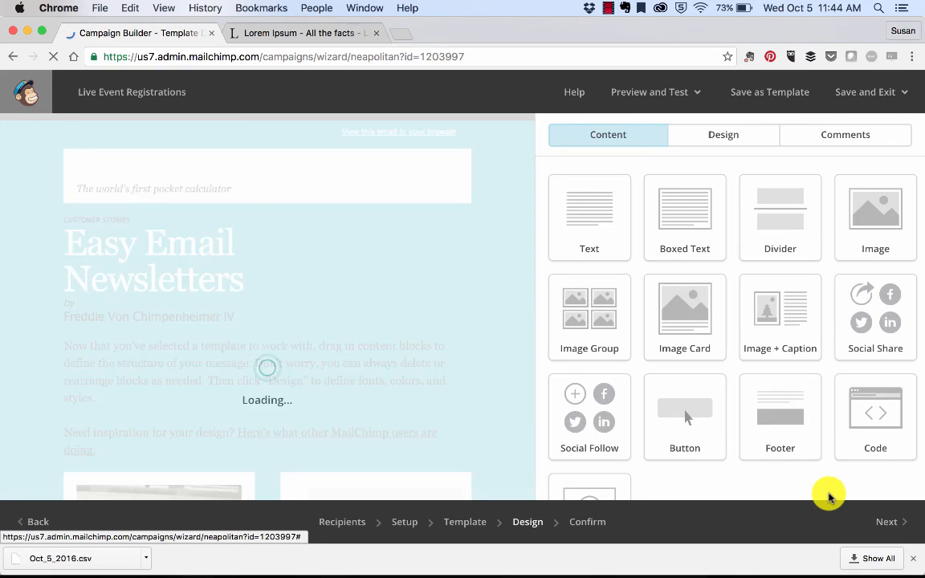
Delete the cat photo image block from the email design
scroll(282, 386, down, 15)
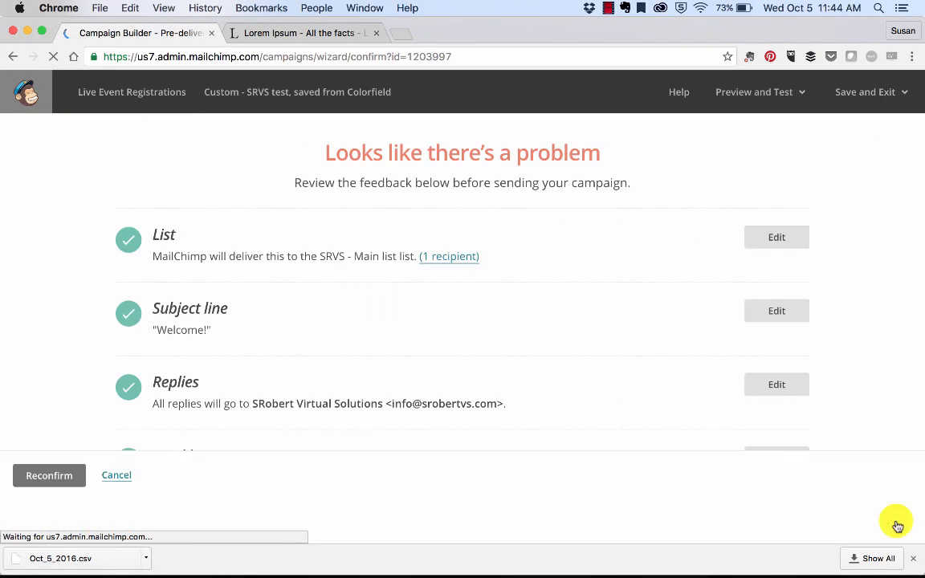
scroll(878, 451, down, 5)
scroll(879, 451, down, 4)
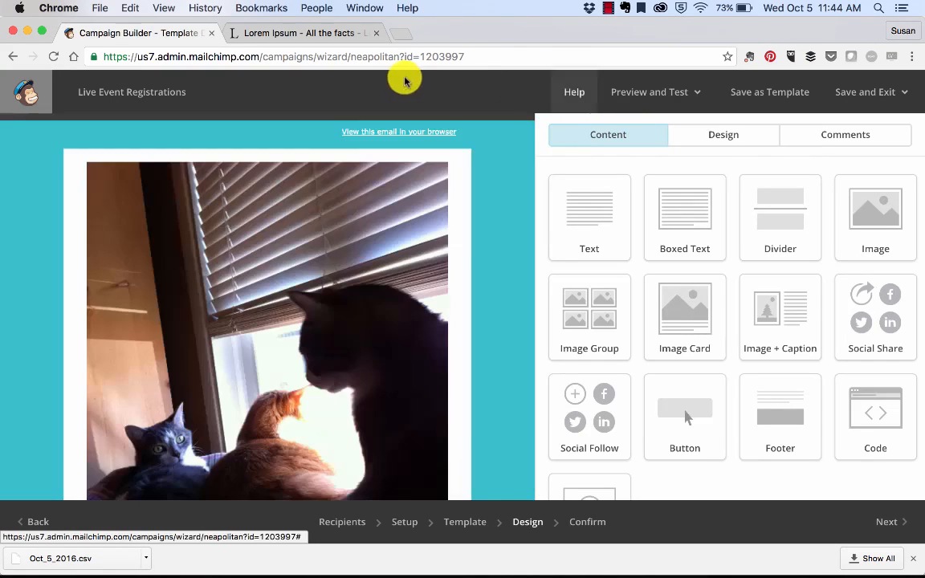
scroll(336, 361, down, 5)
scroll(336, 362, up, 3)
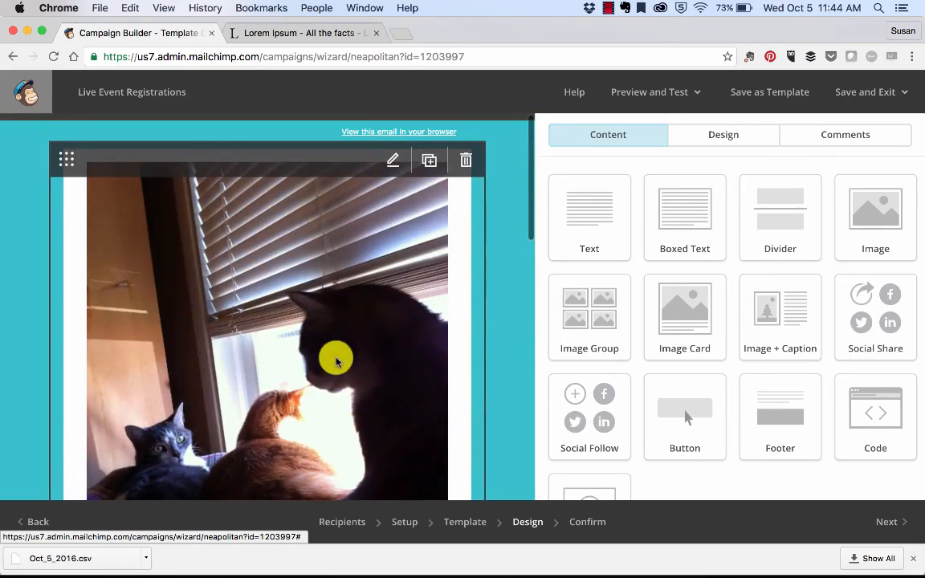
click(467, 160)
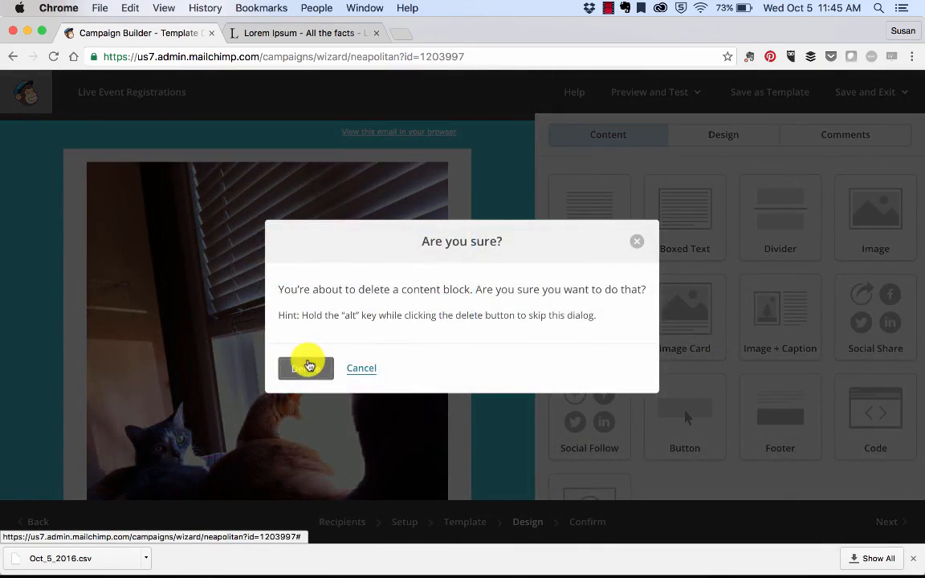
click(308, 366)
Replace the intro text block's content with the copied Lorem Ipsum paragraph and save the block
scroll(305, 361, down, 4)
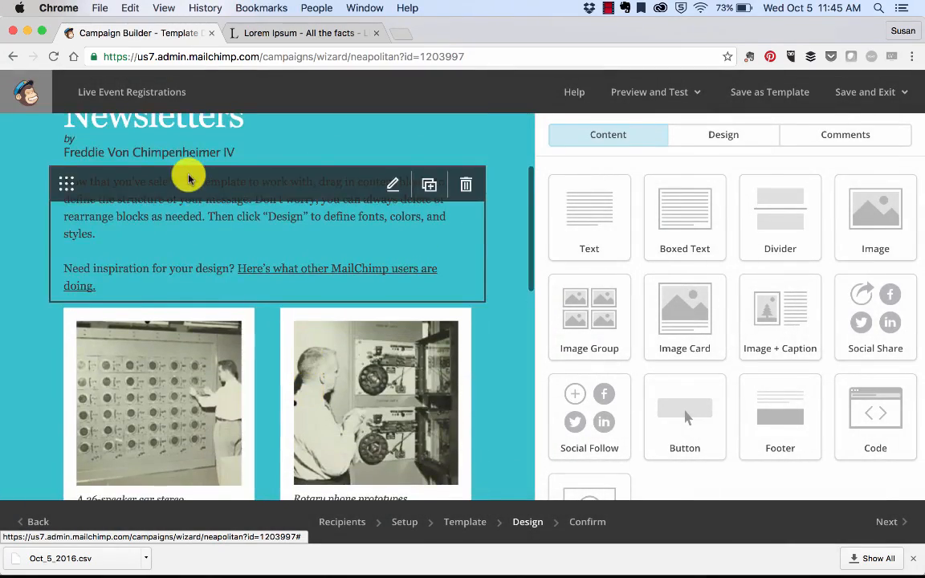
click(185, 236)
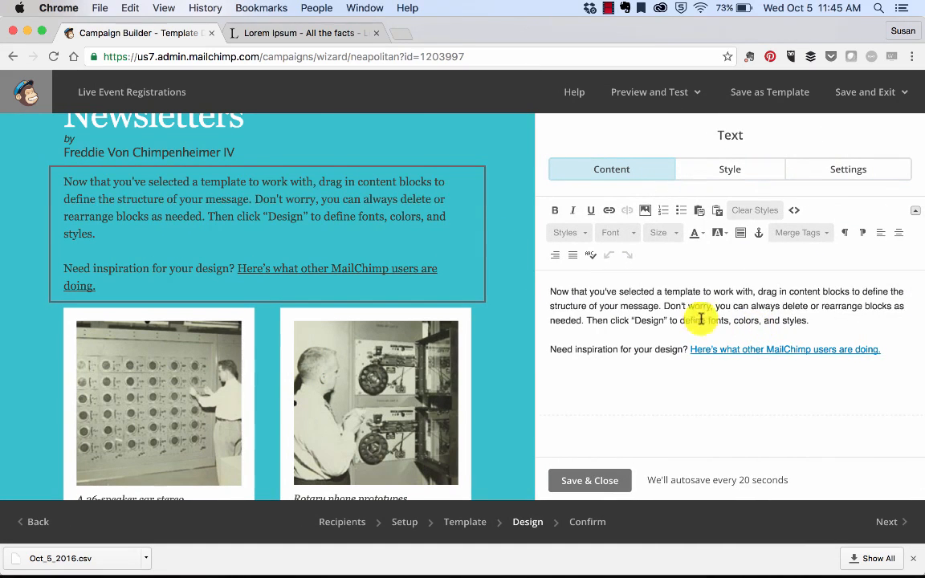
key(ctrl+a)
key(BackSpace)
text(Lorem Ipsum is simply dummy text of the printing and typesetting industry. Lorem Ipsum has been the industry's standard dummy text ever since the 1500s, when an unknown printer took a galley of type and scrambled it to make a type specimen book. It has survived not only five centuries, but also the leap into electronic typesetting, remaining essentially unchanged. It was popularised in the 1960s with the release of Letraset sheets containing Lorem Ipsum passages, and more recently with desktop publishing software like Aldus PageMaker including versions of Lorem Ipsum.)
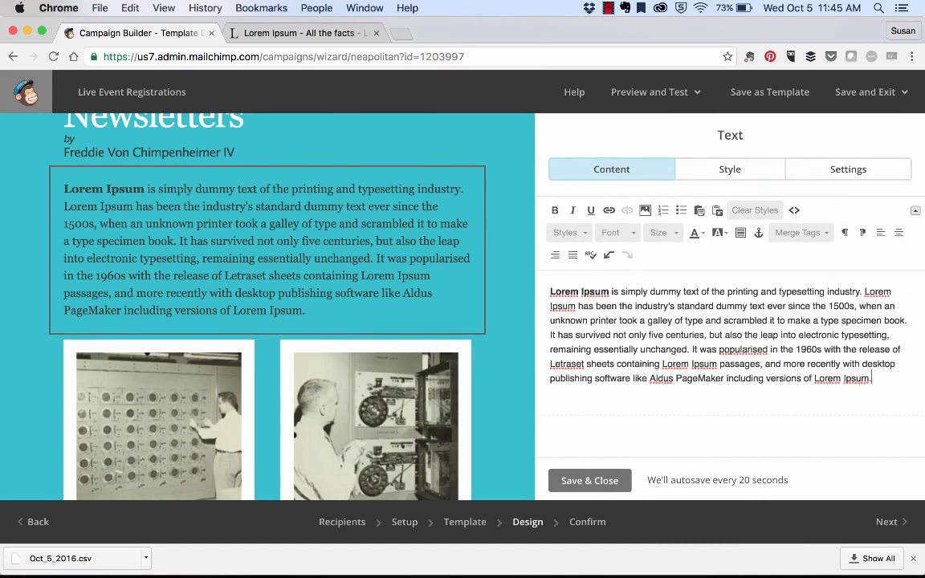
click(614, 484)
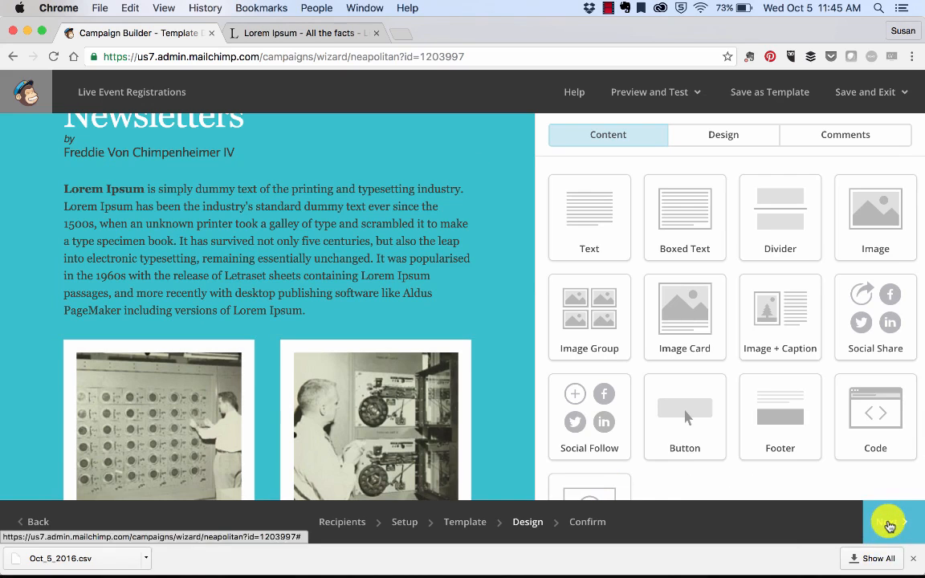
Proceed to the confirmation checklist, then save and exit to the campaigns list
click(887, 522)
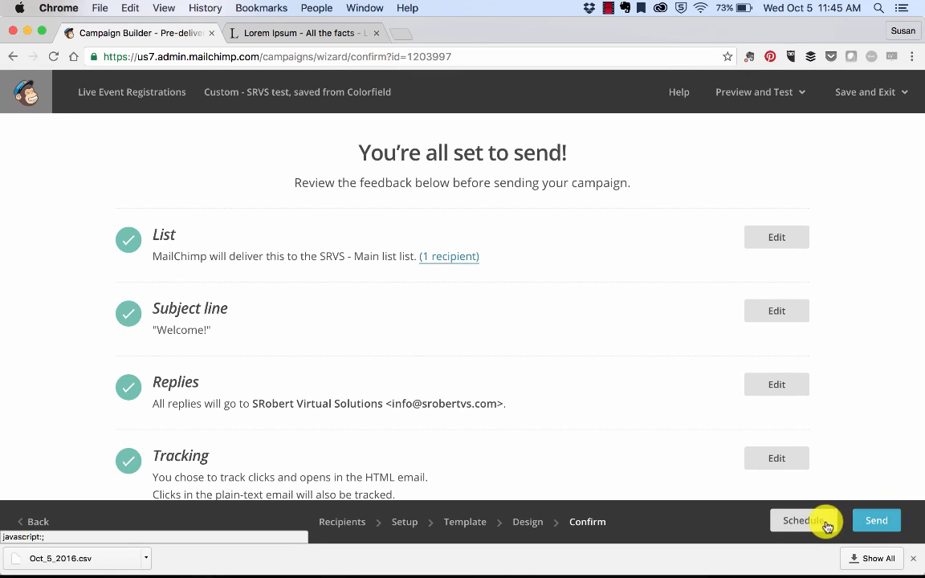
click(800, 92)
click(889, 90)
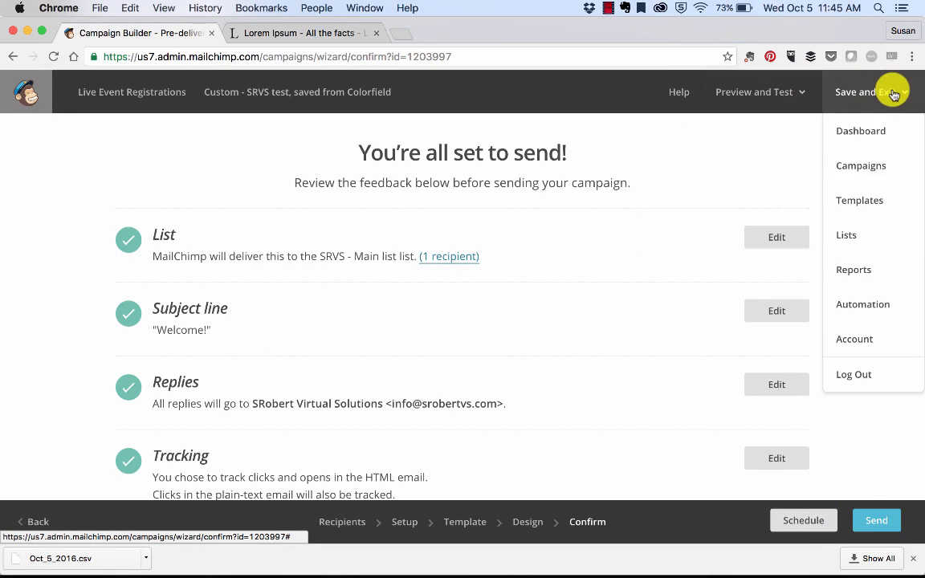
click(853, 139)
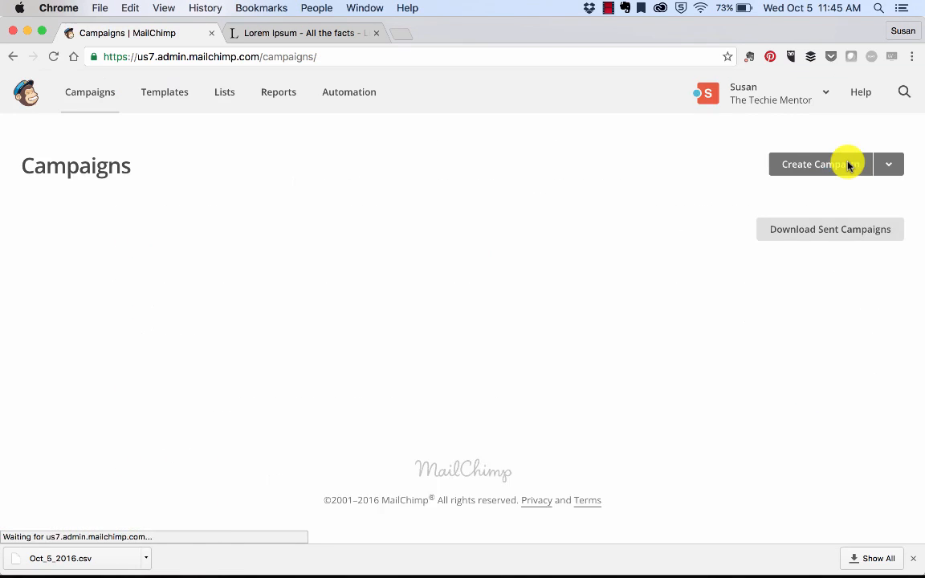
Pause the scheduled Newsletter 091516 Test campaign for editing and open its content design
scroll(510, 285, down, 2)
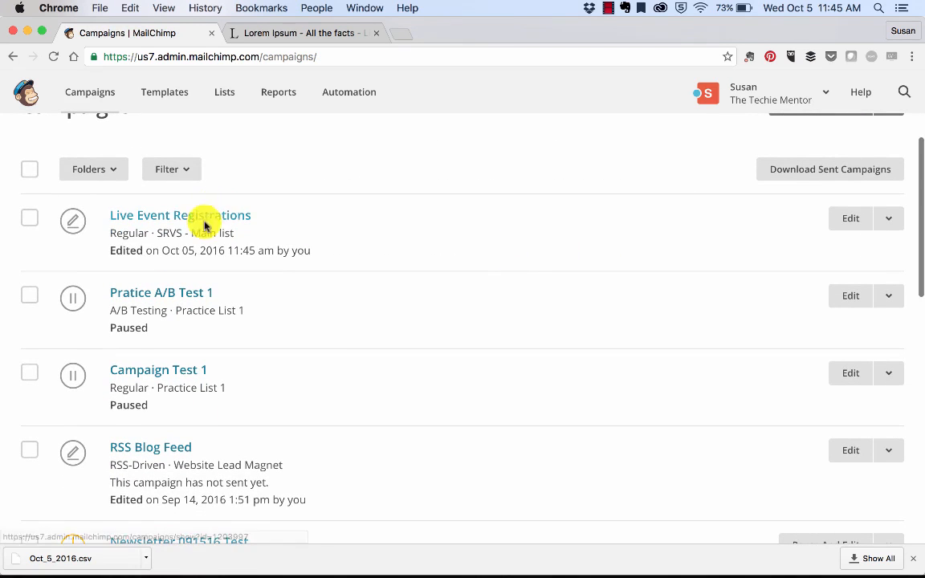
scroll(370, 345, down, 3)
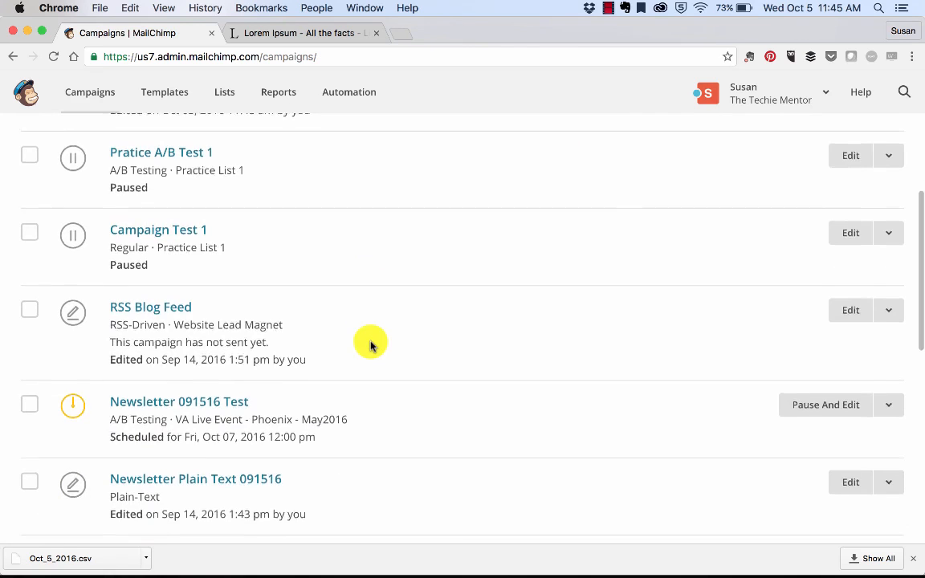
scroll(370, 346, down, 2)
scroll(370, 345, down, 1)
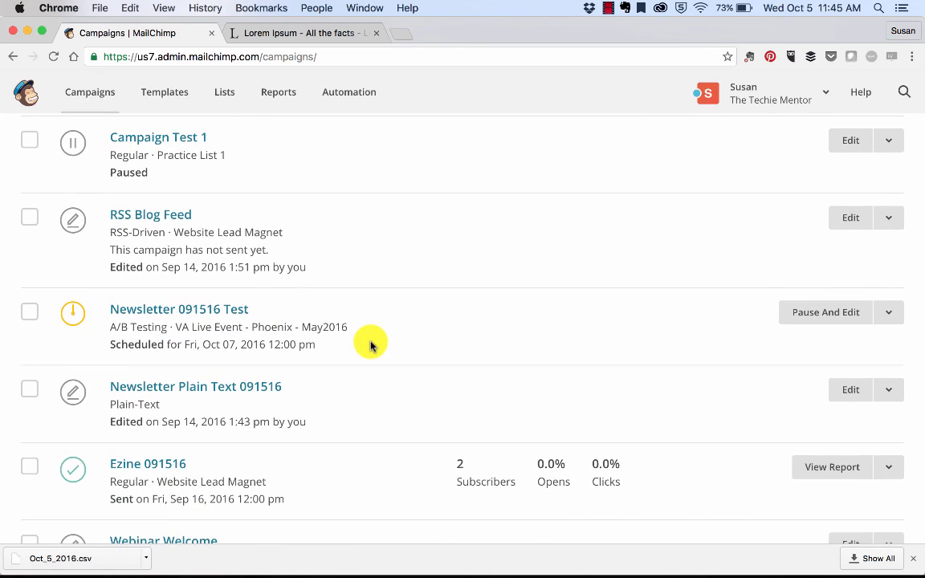
click(831, 315)
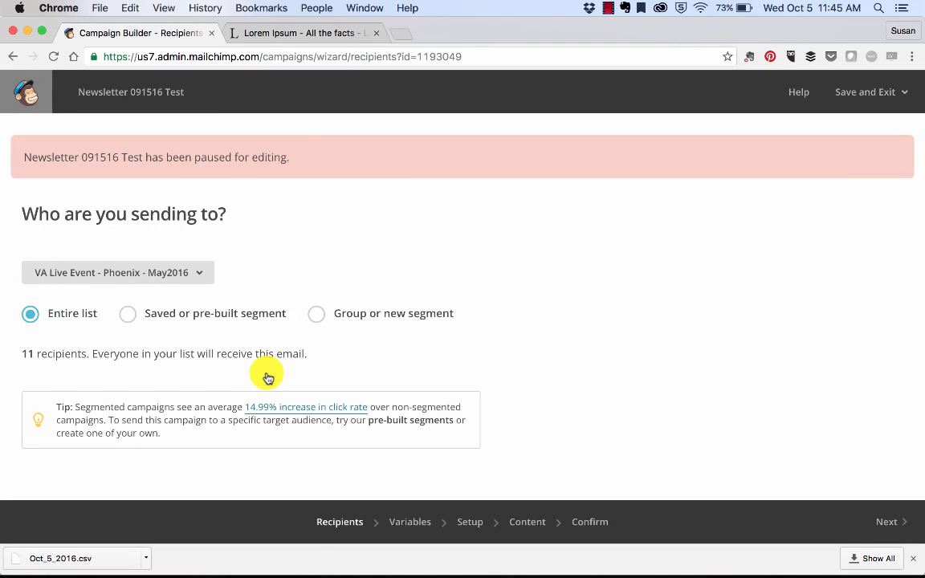
scroll(273, 370, down, 3)
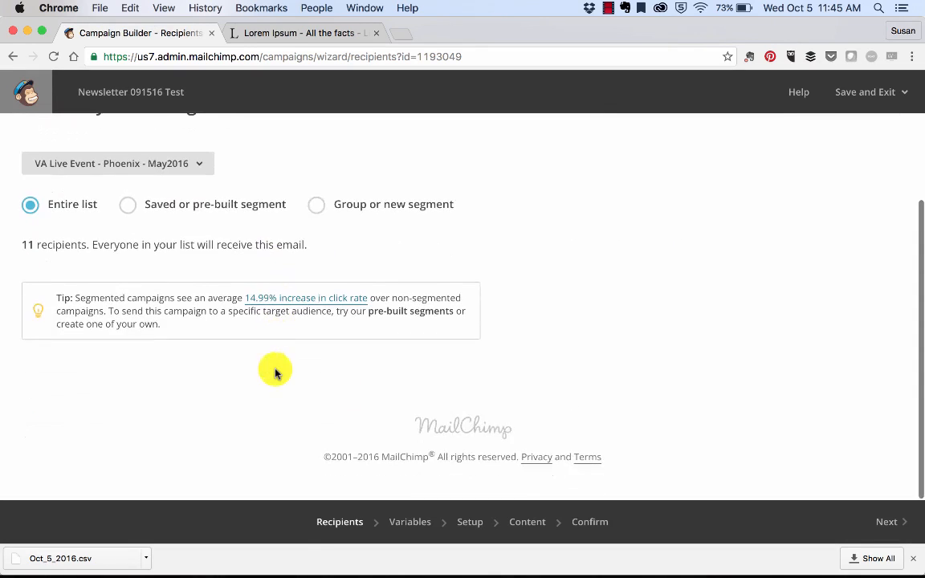
click(532, 524)
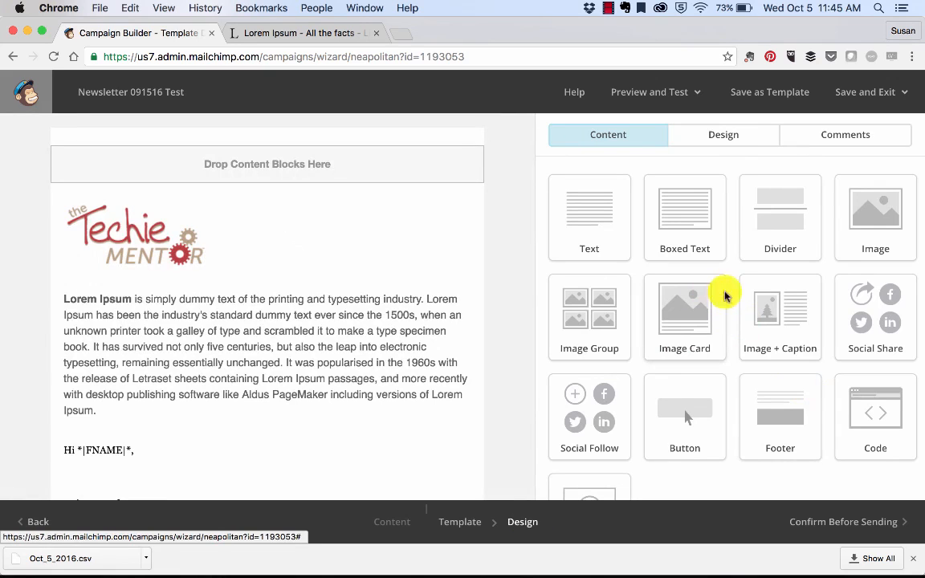
Add a divider block below the Lorem Ipsum paragraph and save it
drag(742, 229, 228, 407)
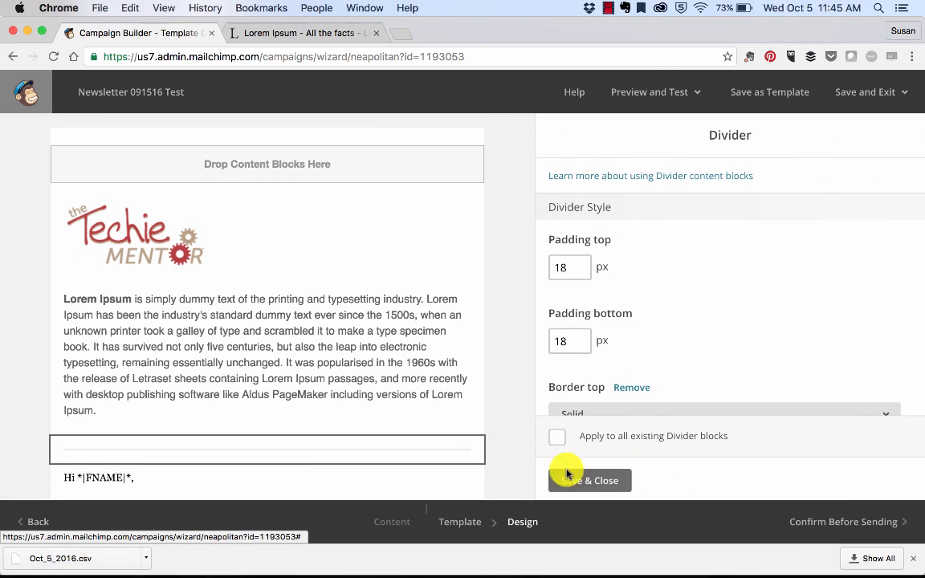
click(567, 476)
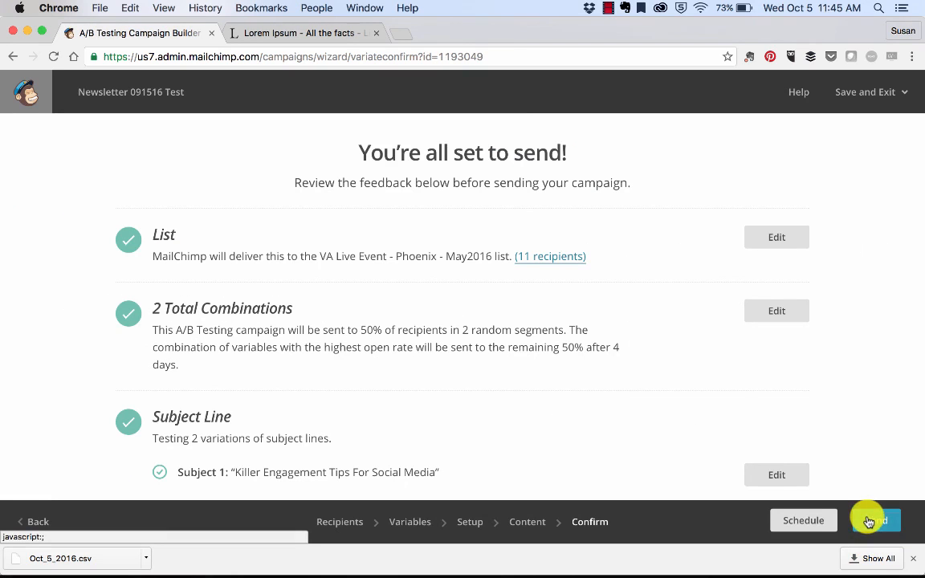
Schedule Newsletter 091516 Test for October 7 2016 at 12:00 PM and return to the campaigns list
click(803, 521)
scroll(630, 392, down, 10)
scroll(631, 396, down, 5)
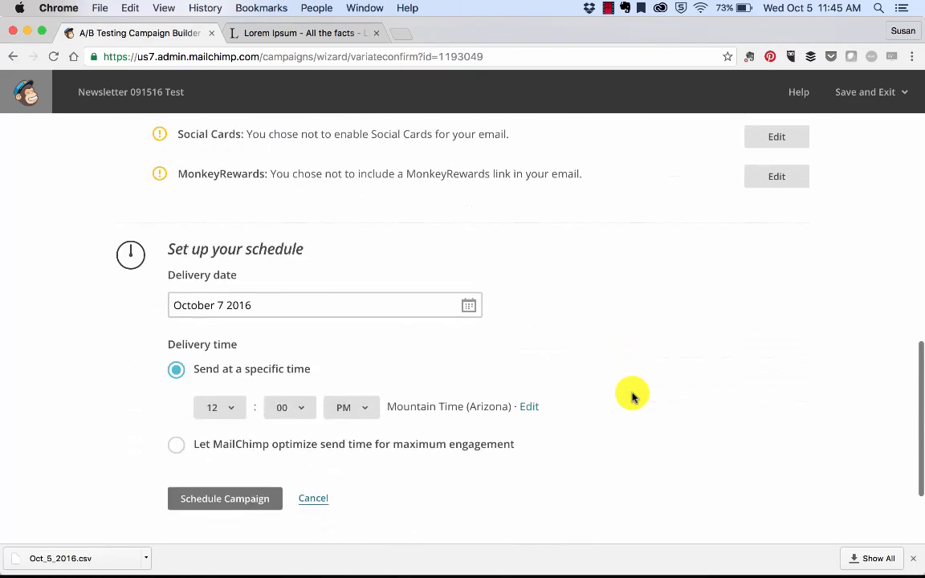
click(213, 387)
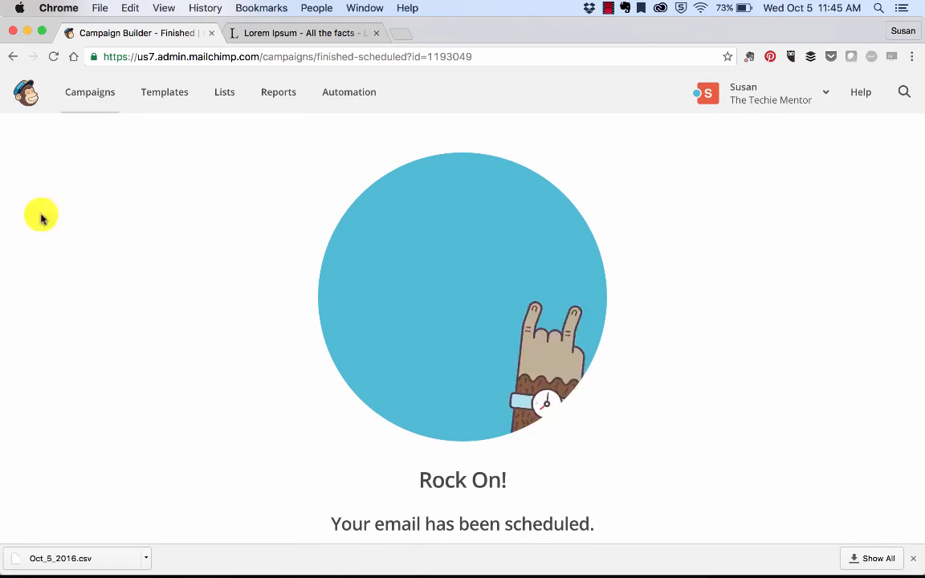
click(84, 93)
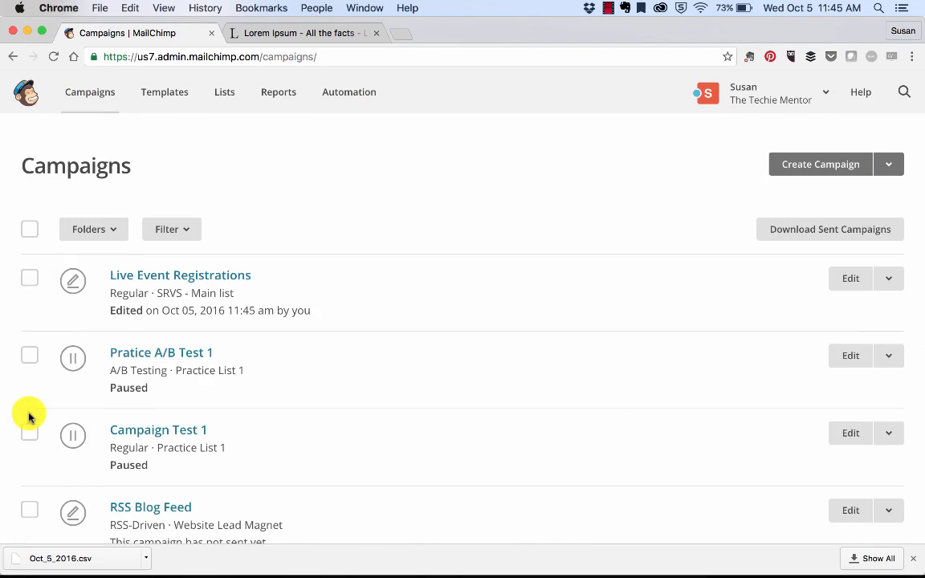
scroll(27, 413, down, 5)
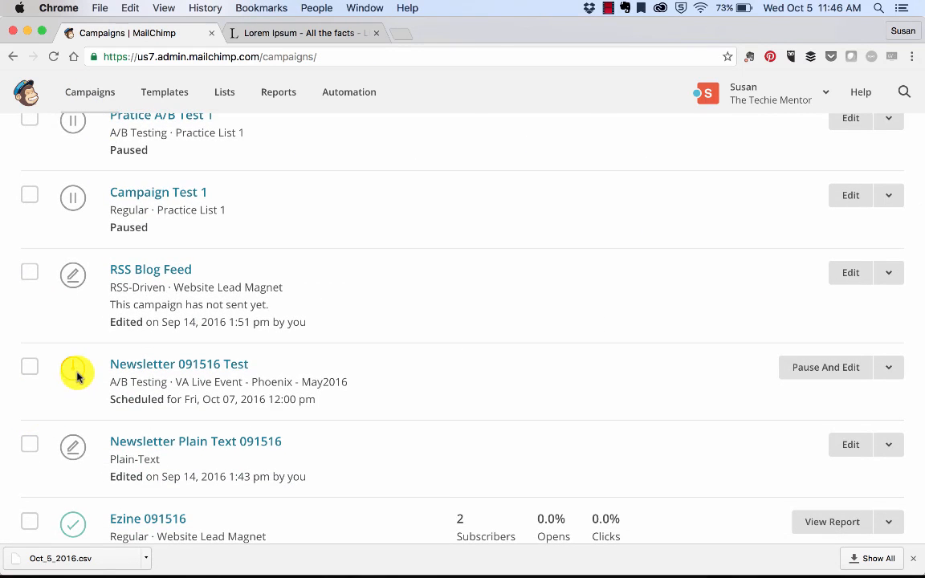
Delete the test srvs (copy 01), Webinar Sign Up and Webinar Welcome campaigns, confirming with DELETE
scroll(74, 378, down, 10)
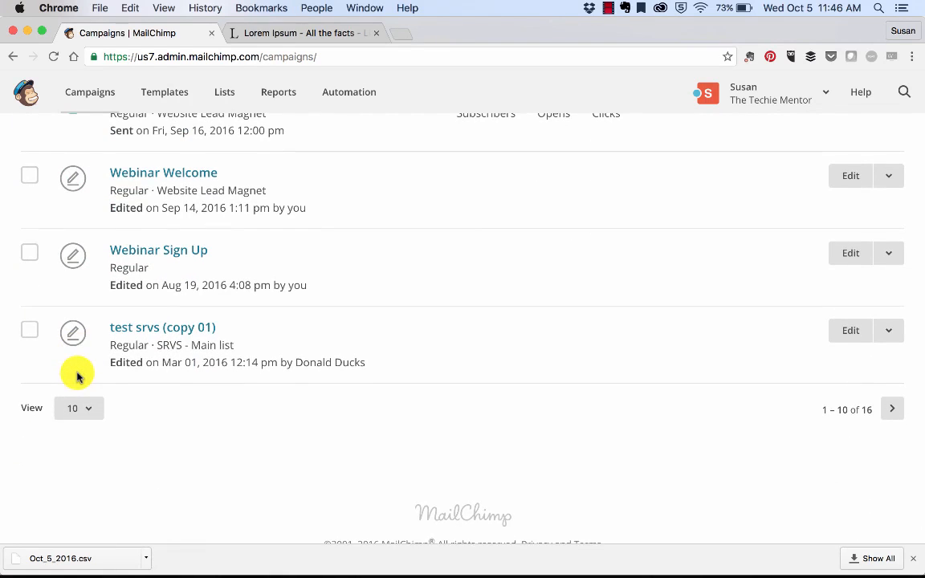
scroll(77, 377, up, 1)
scroll(77, 377, down, 2)
scroll(77, 377, up, 2)
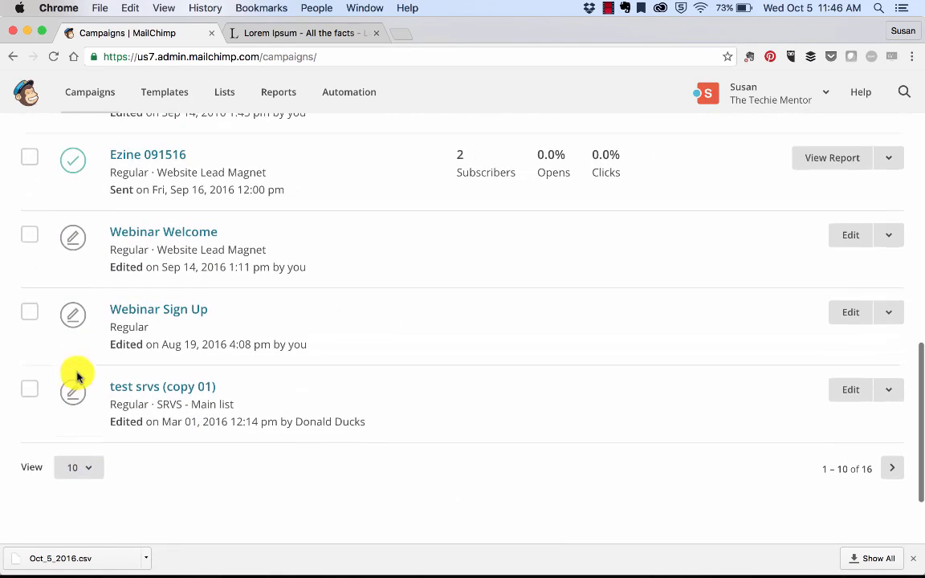
click(30, 390)
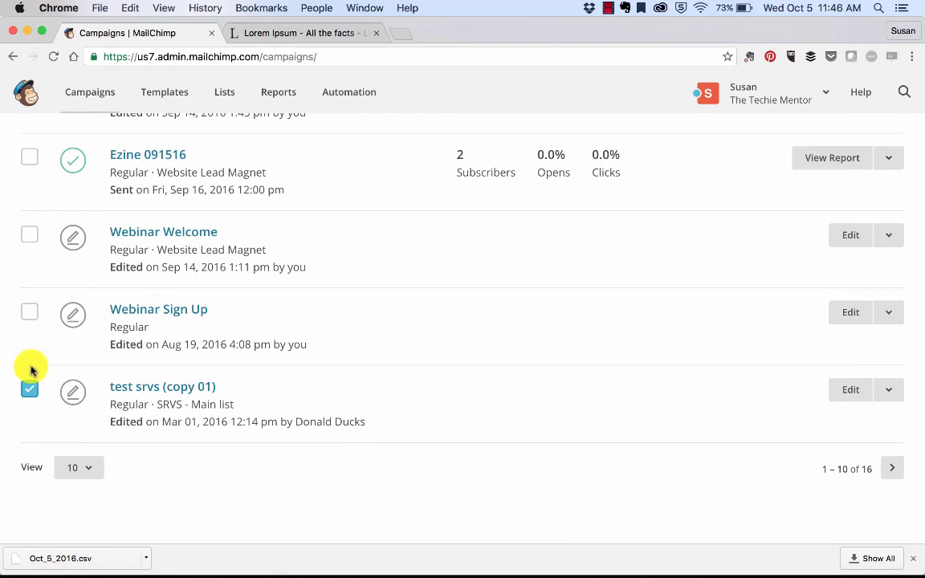
click(30, 311)
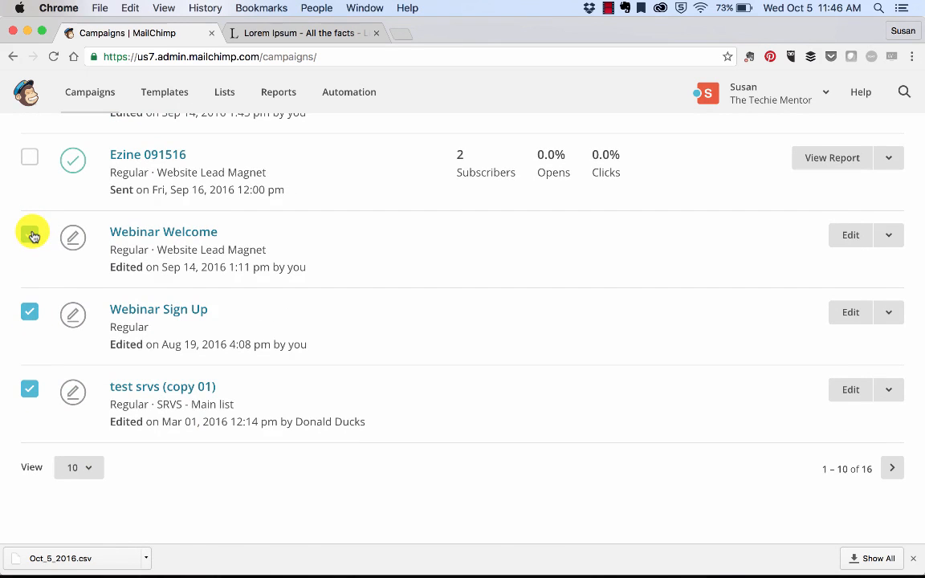
scroll(32, 235, up, 5)
click(244, 228)
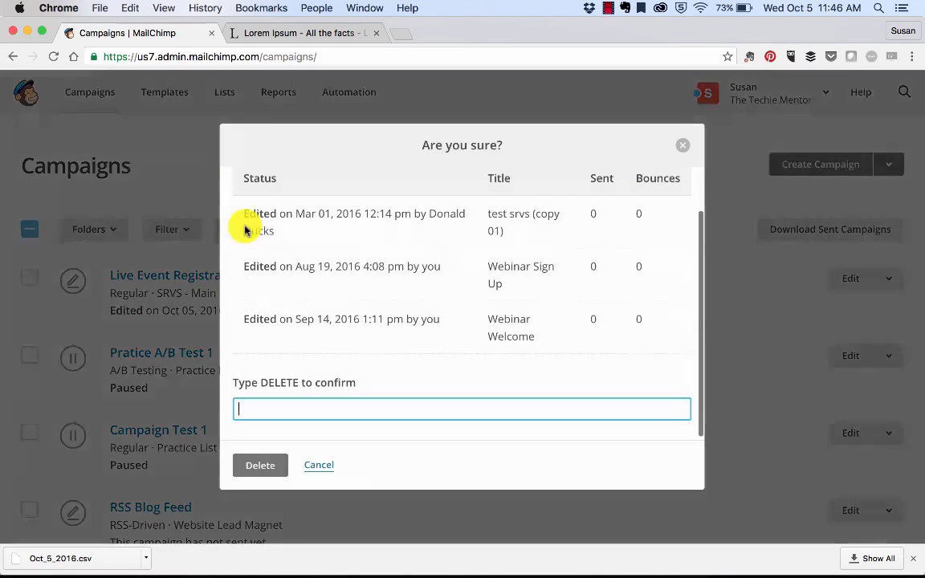
text(DELTE)
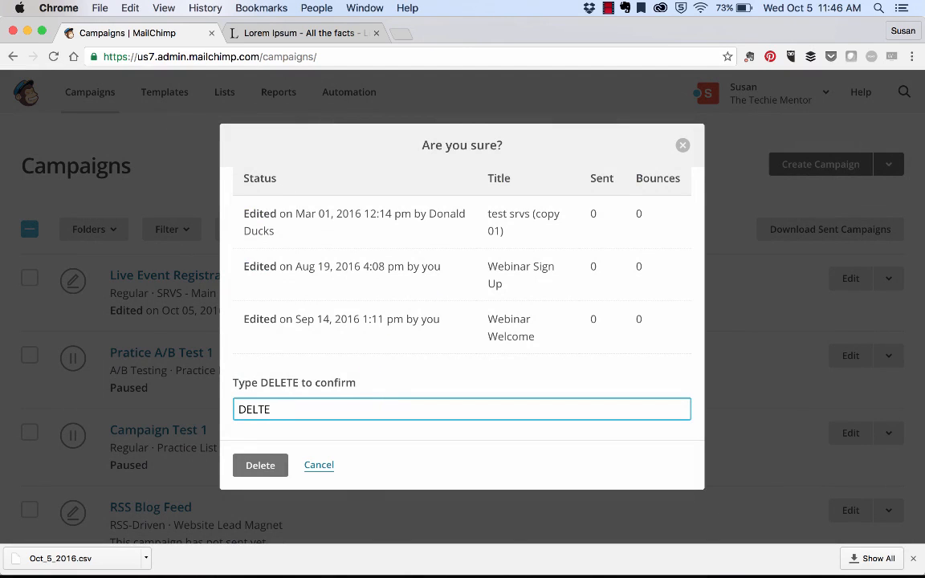
key(BackSpace)
key(BackSpace)
text(ETE)
click(260, 467)
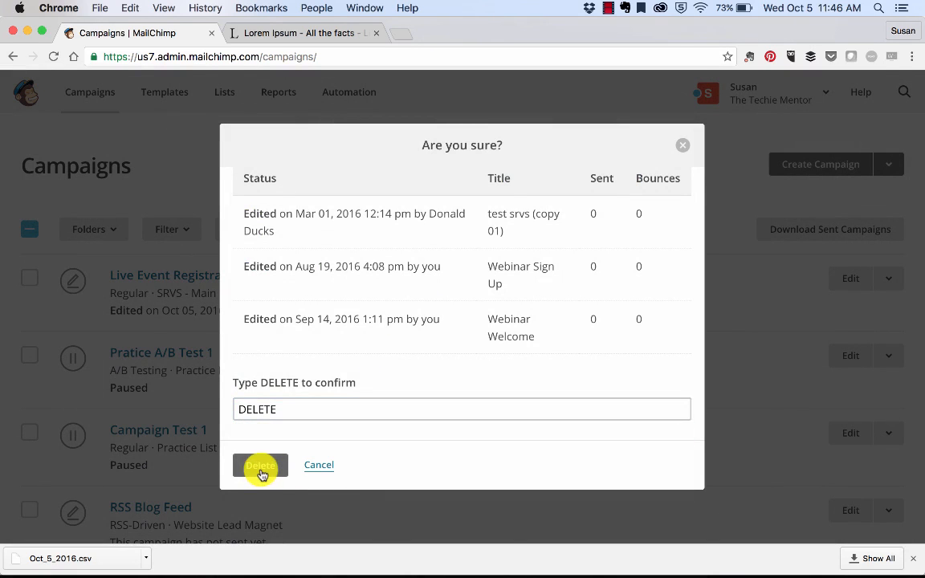
Open the report for the DVA Boss Newsletter campaign
scroll(260, 472, down, 15)
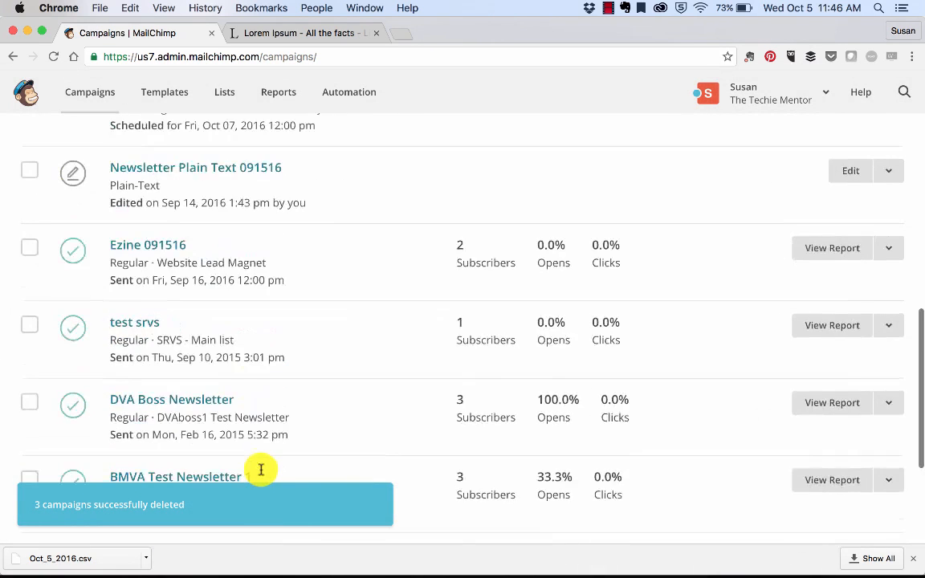
scroll(261, 469, up, 15)
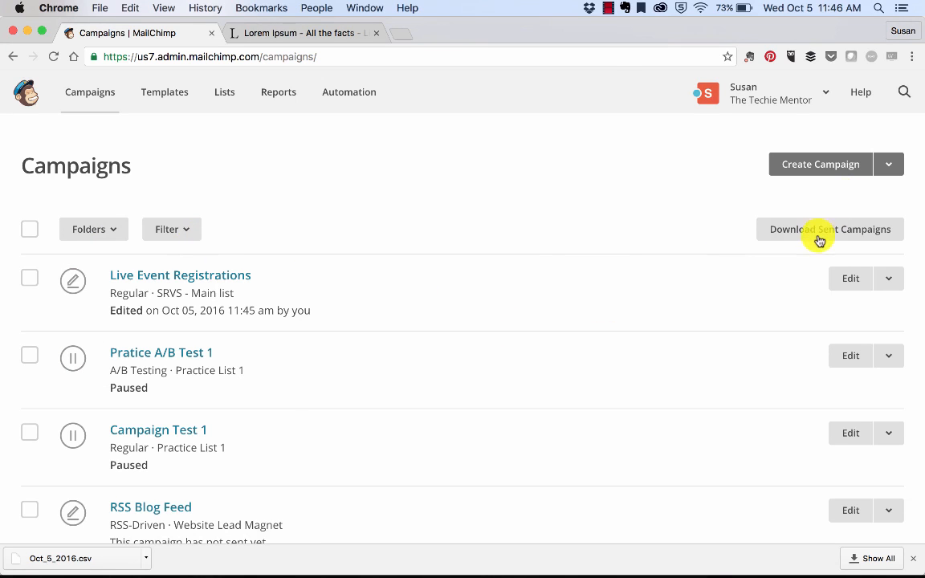
scroll(570, 308, down, 3)
scroll(570, 308, down, 3)
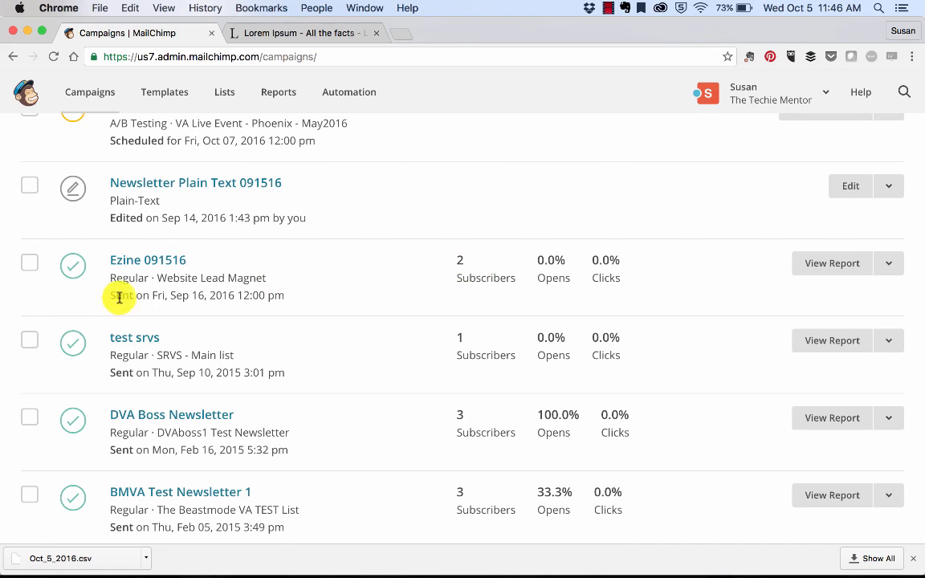
drag(110, 300, 324, 297)
click(325, 297)
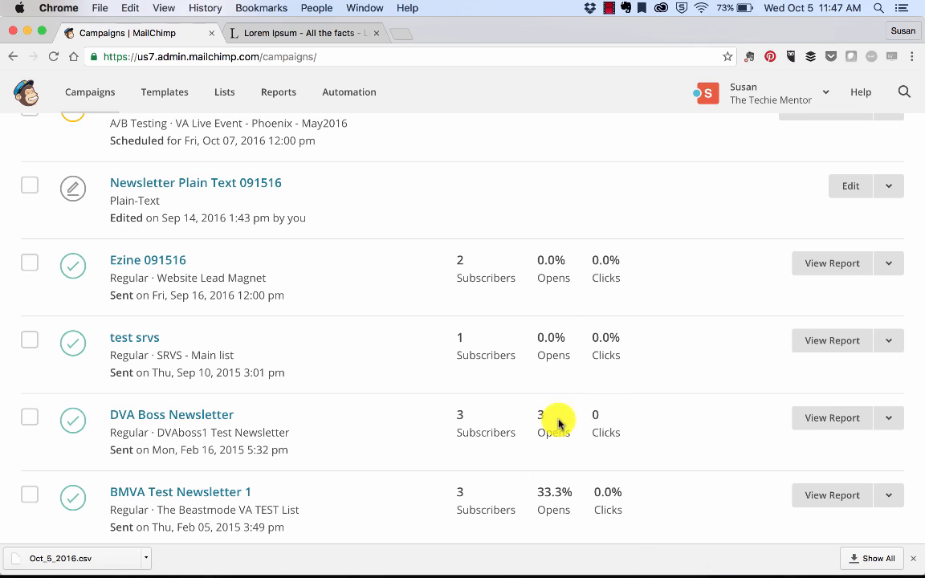
click(816, 422)
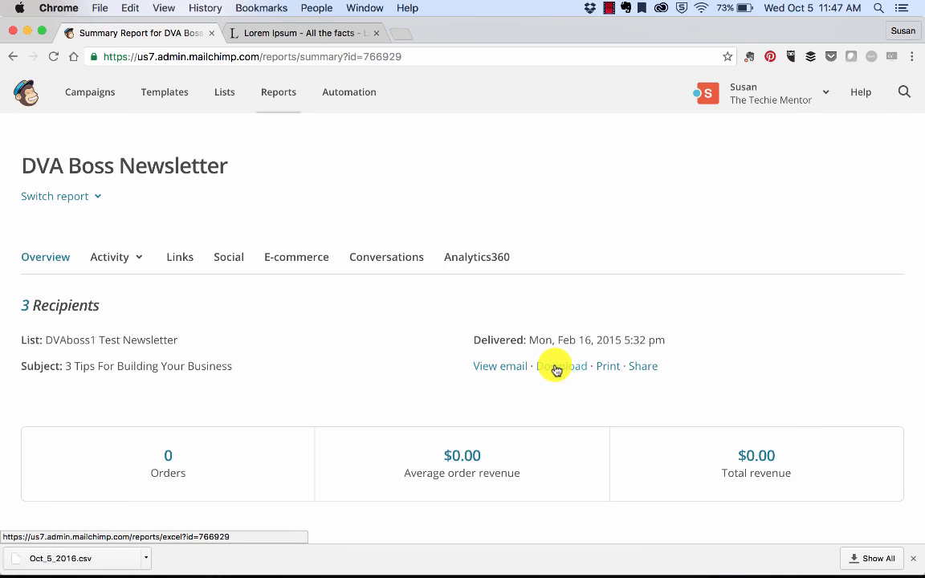
Scroll through the DVA Boss Newsletter report to review its performance sections
scroll(366, 353, down, 1)
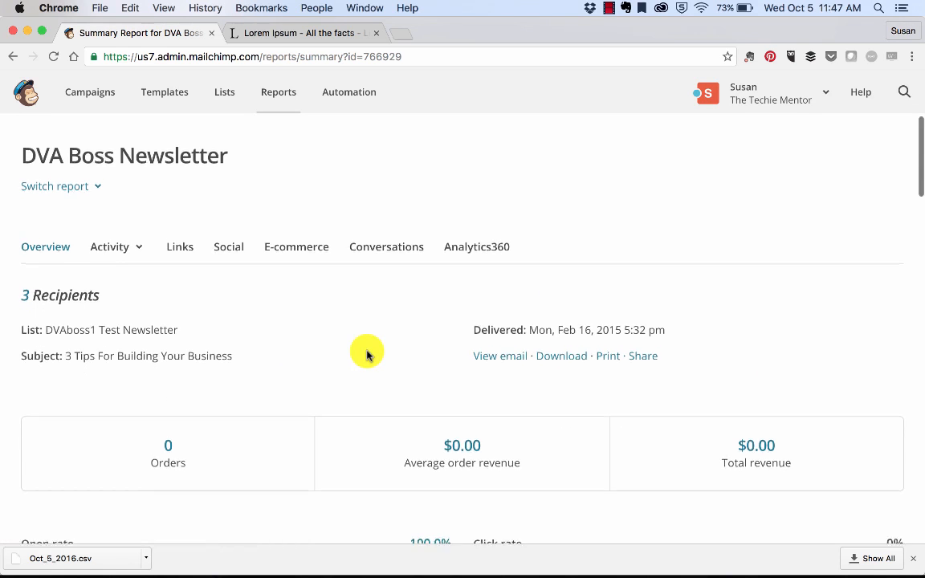
scroll(366, 353, down, 4)
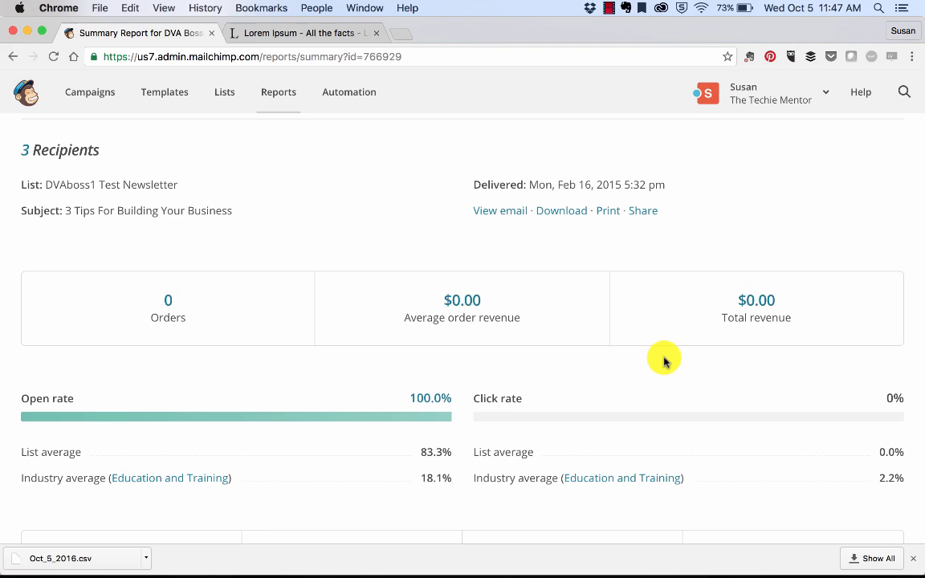
scroll(664, 361, down, 4)
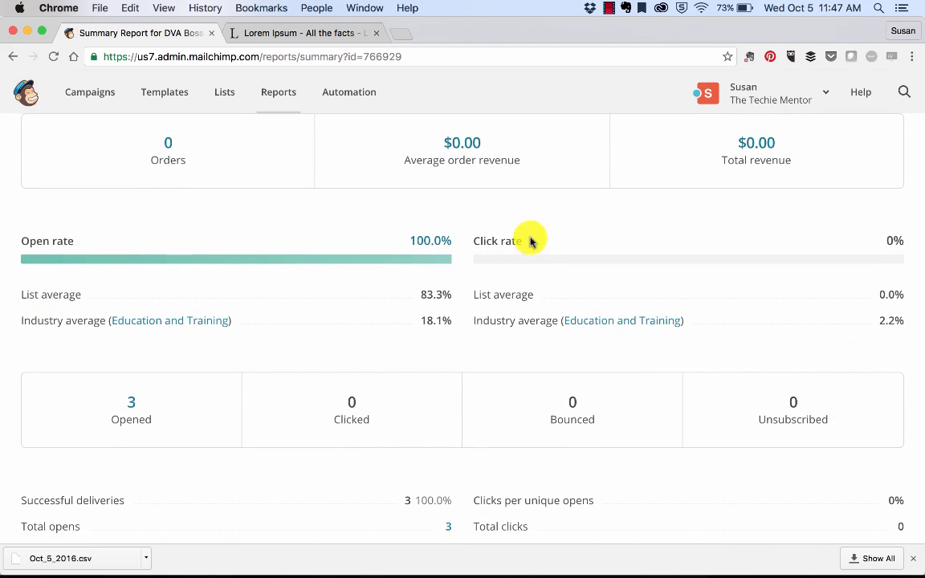
scroll(512, 331, down, 4)
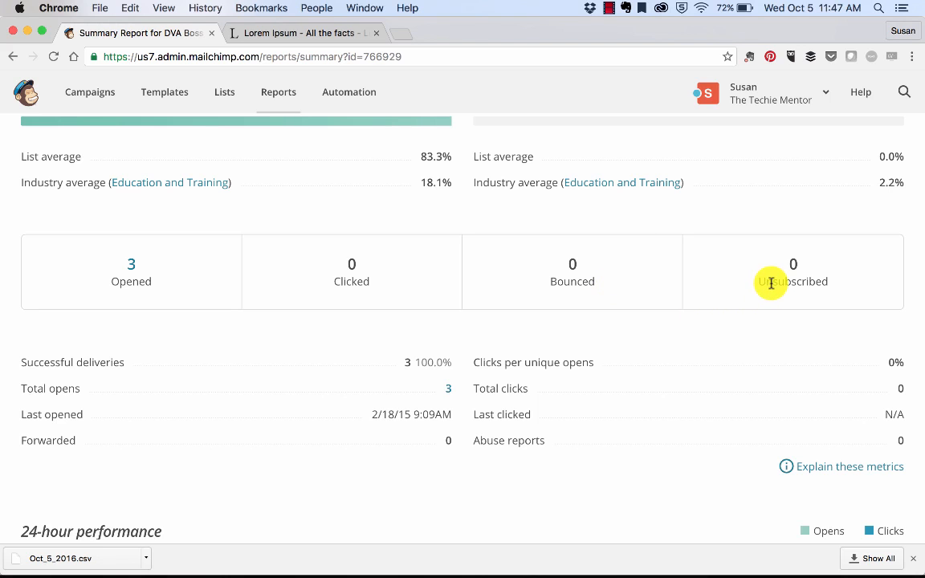
scroll(771, 282, down, 2)
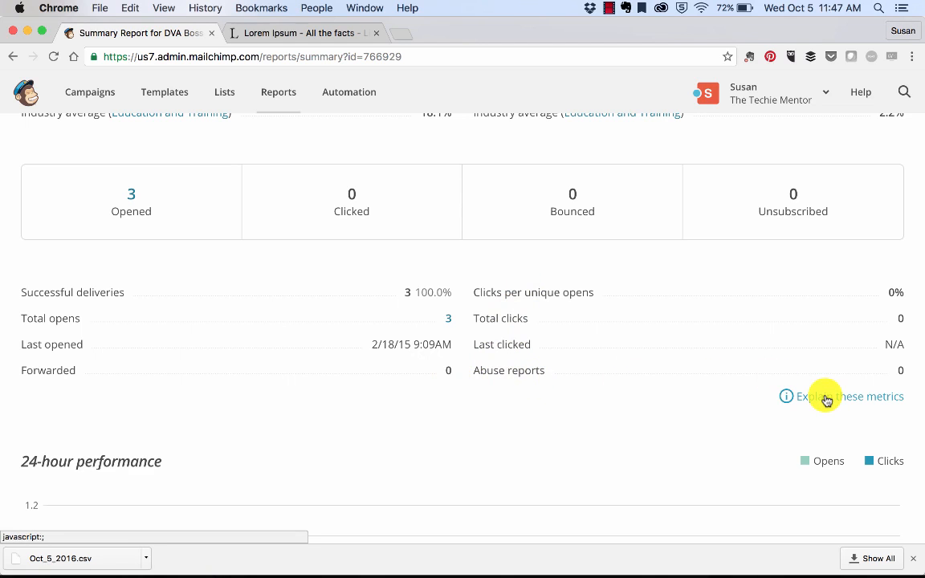
scroll(385, 431, down, 5)
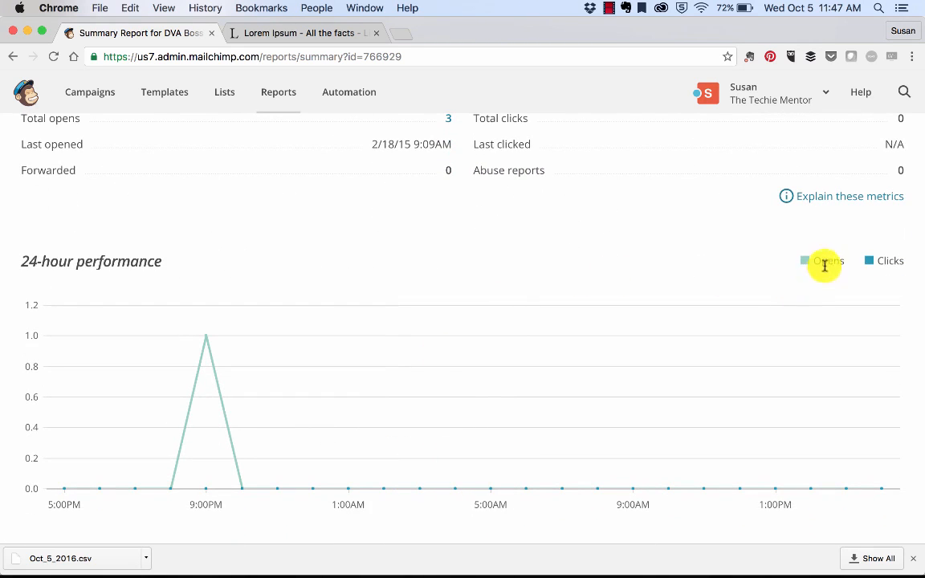
scroll(415, 256, down, 2)
scroll(415, 255, down, 10)
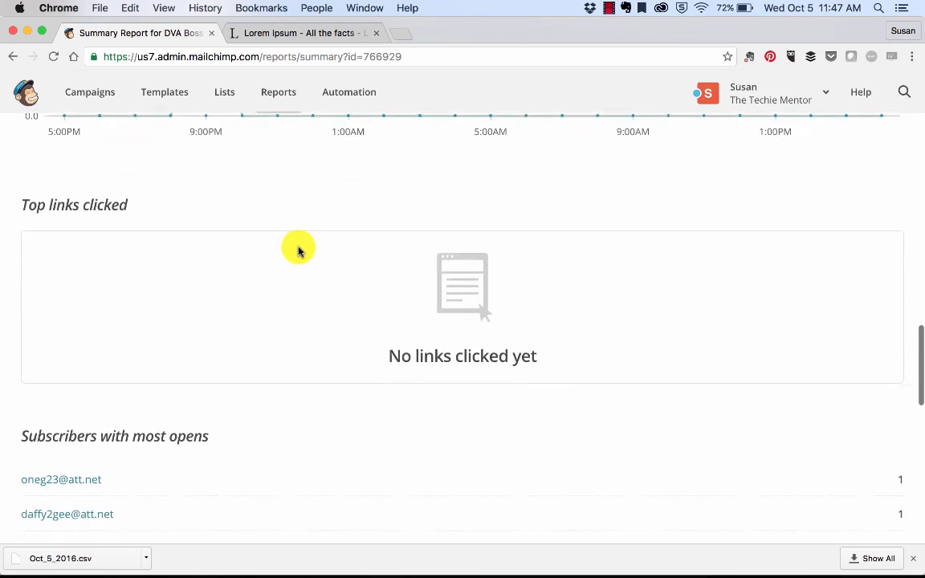
scroll(514, 228, up, 1)
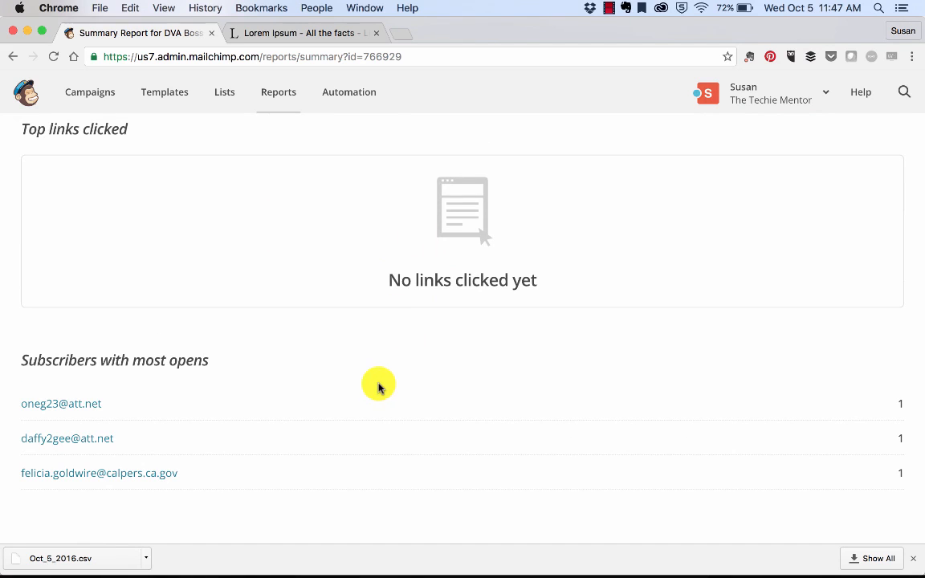
scroll(378, 386, down, 3)
scroll(378, 386, down, 4)
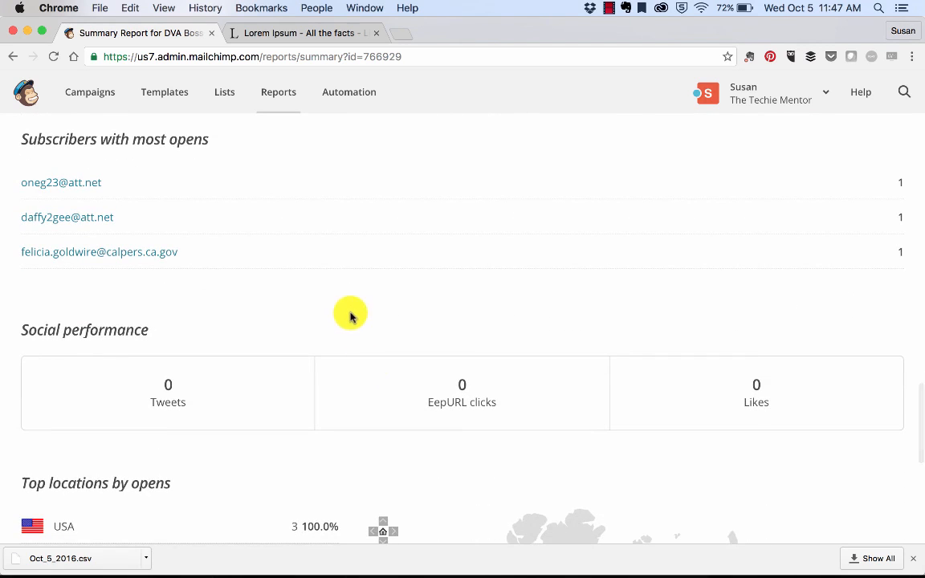
scroll(344, 310, down, 6)
scroll(344, 310, down, 5)
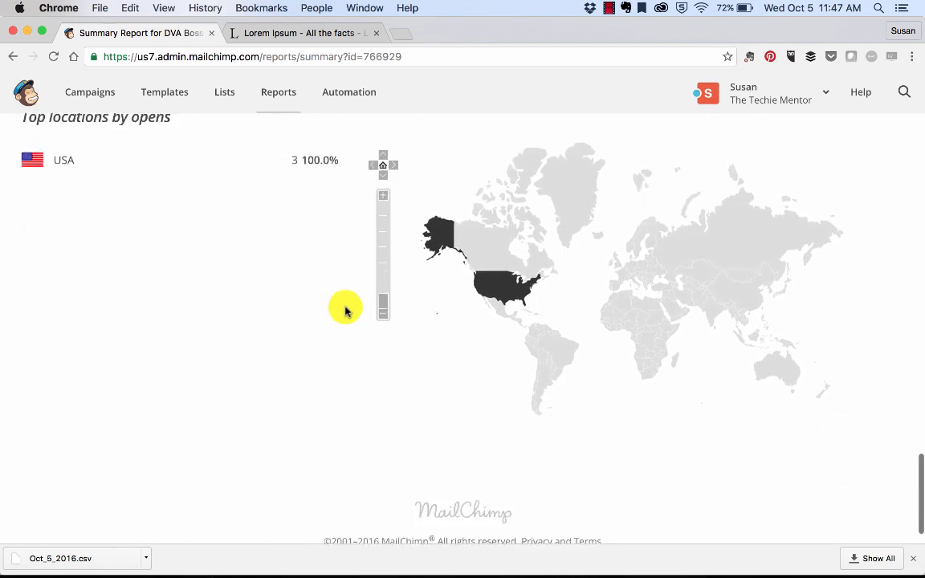
scroll(344, 310, up, 15)
scroll(345, 310, up, 15)
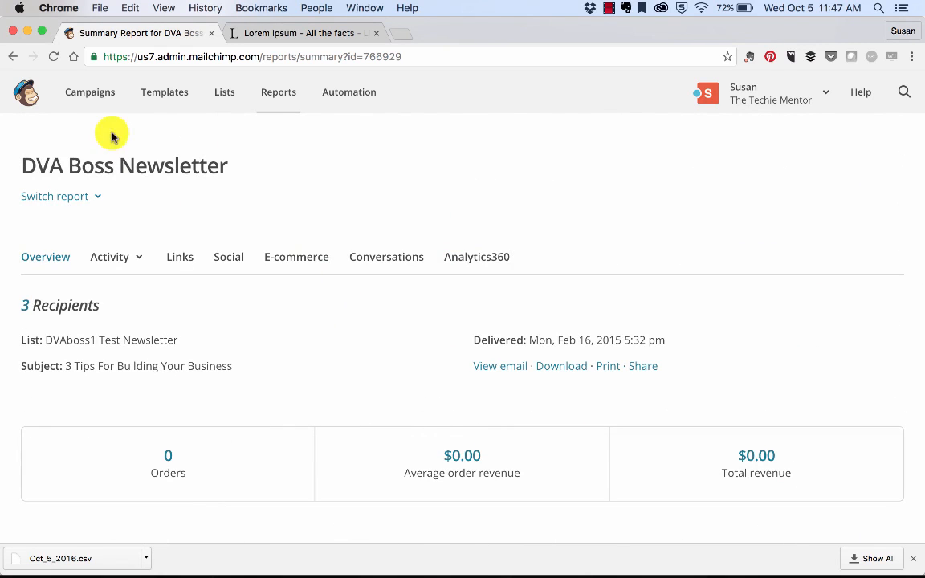
Switch the report view to the BMVA Test Newsletter 1 campaign
drag(31, 166, 231, 165)
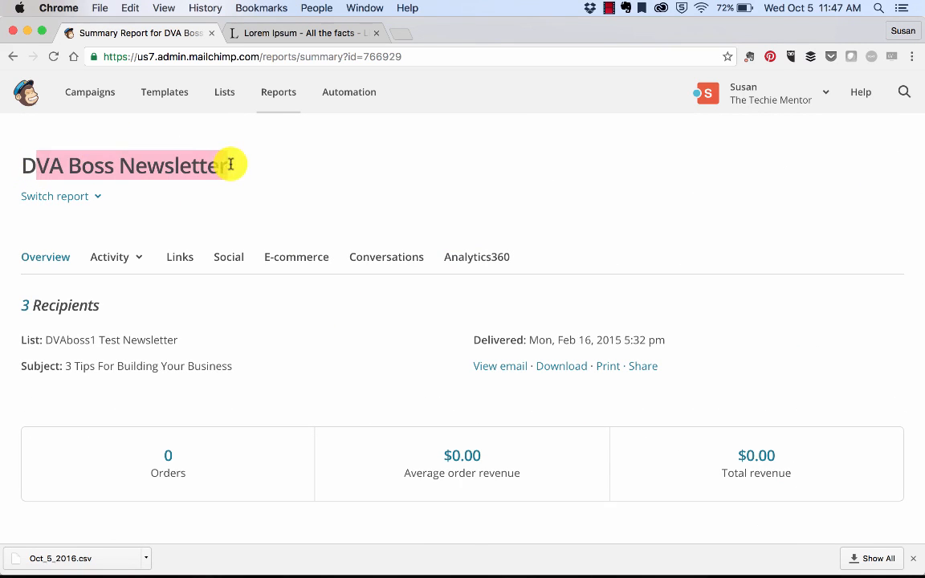
click(50, 197)
click(69, 298)
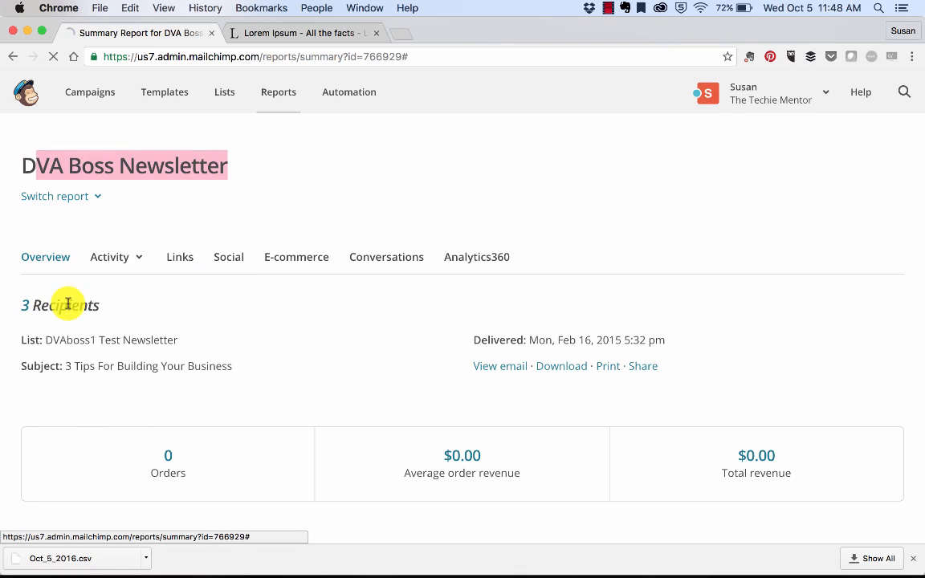
click(81, 199)
click(73, 330)
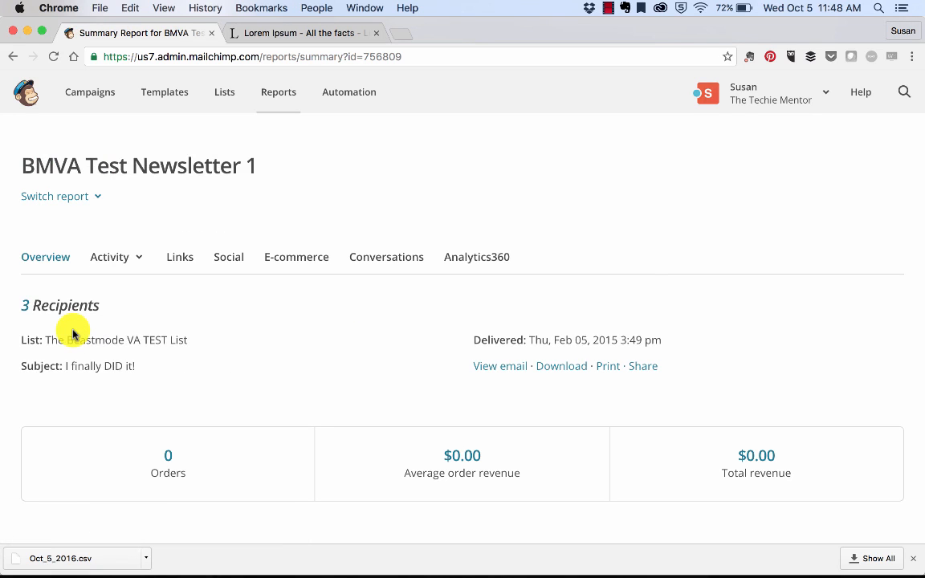
scroll(73, 323, down, 10)
scroll(73, 323, up, 10)
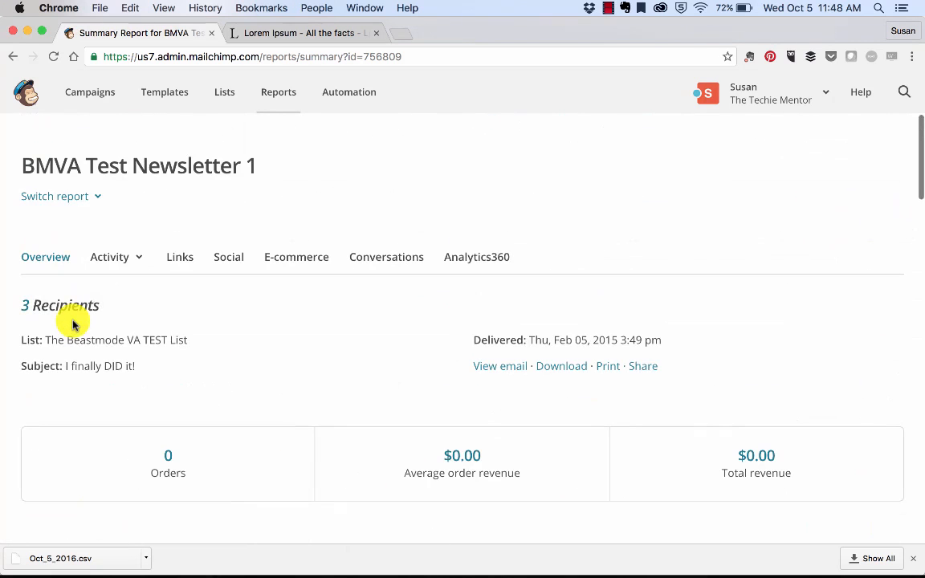
Return to the campaigns list and view the campaign types available under Create Campaign
click(95, 98)
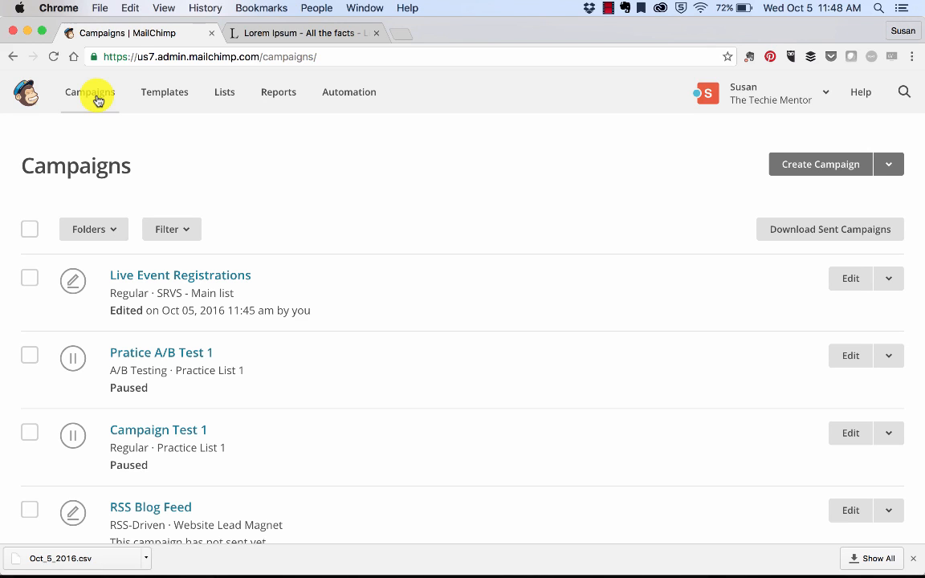
click(885, 170)
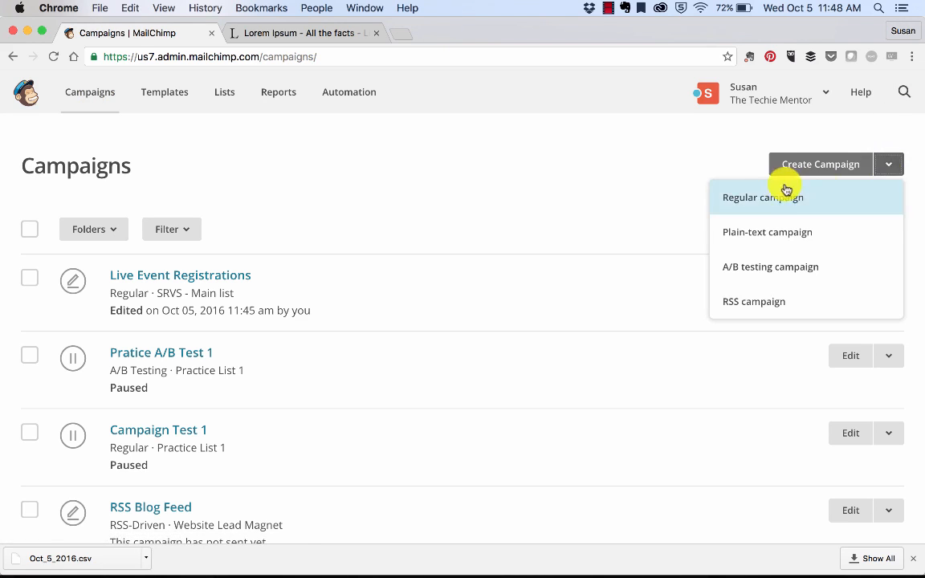
click(597, 184)
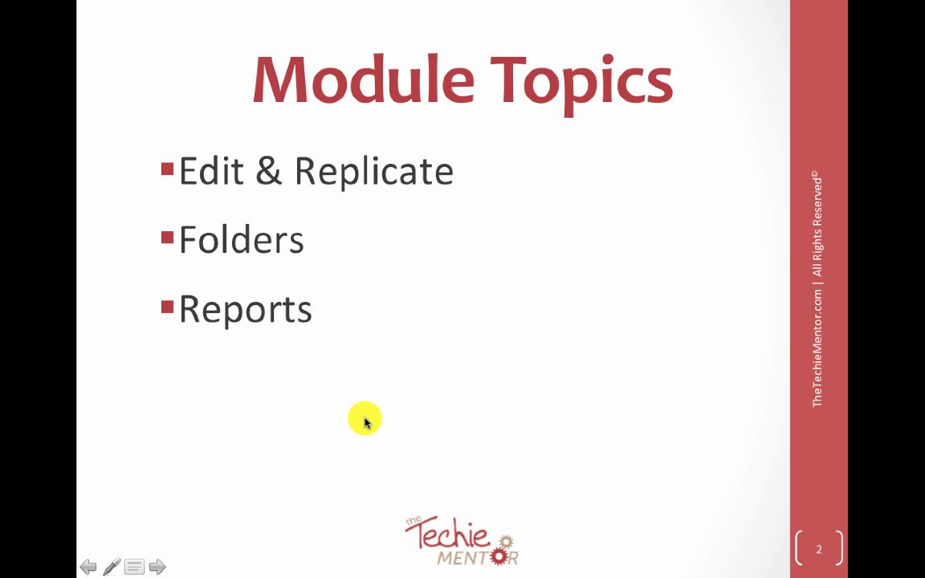
click(365, 423)
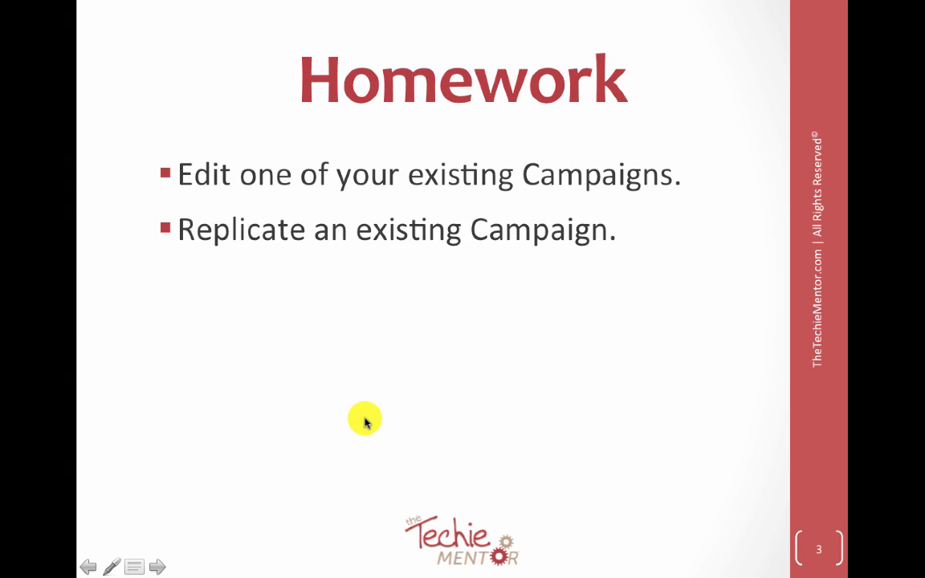